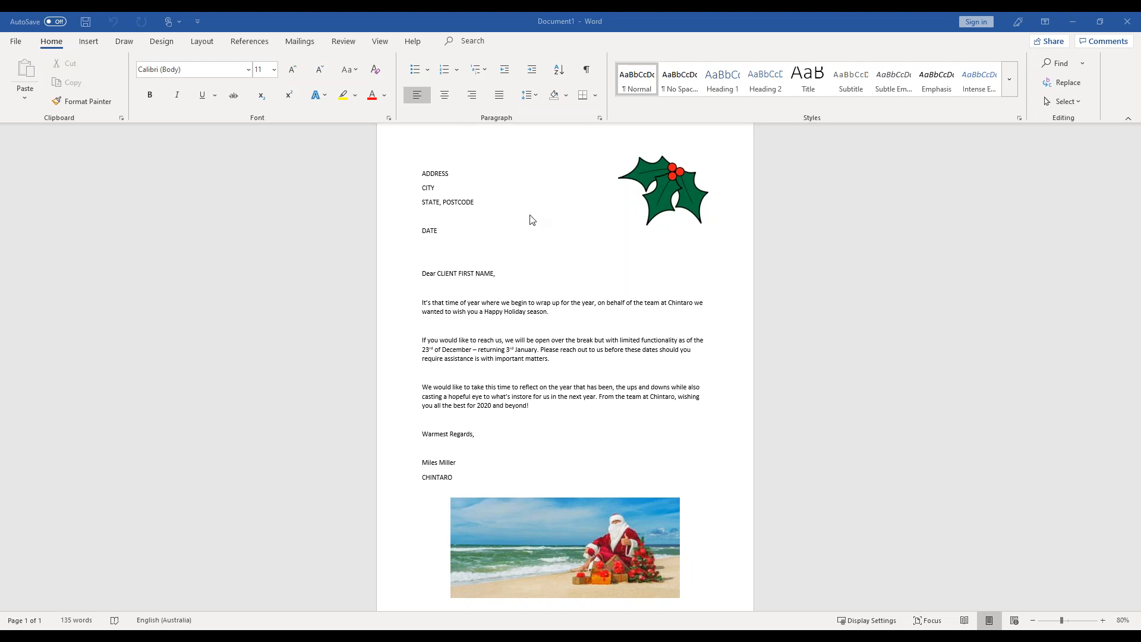
- Attach the existing recipient list WordMergeClient.txt from the ChintaroACCESS\Data\Templates folder as the letter's mail merge data source
left_click(300, 46)
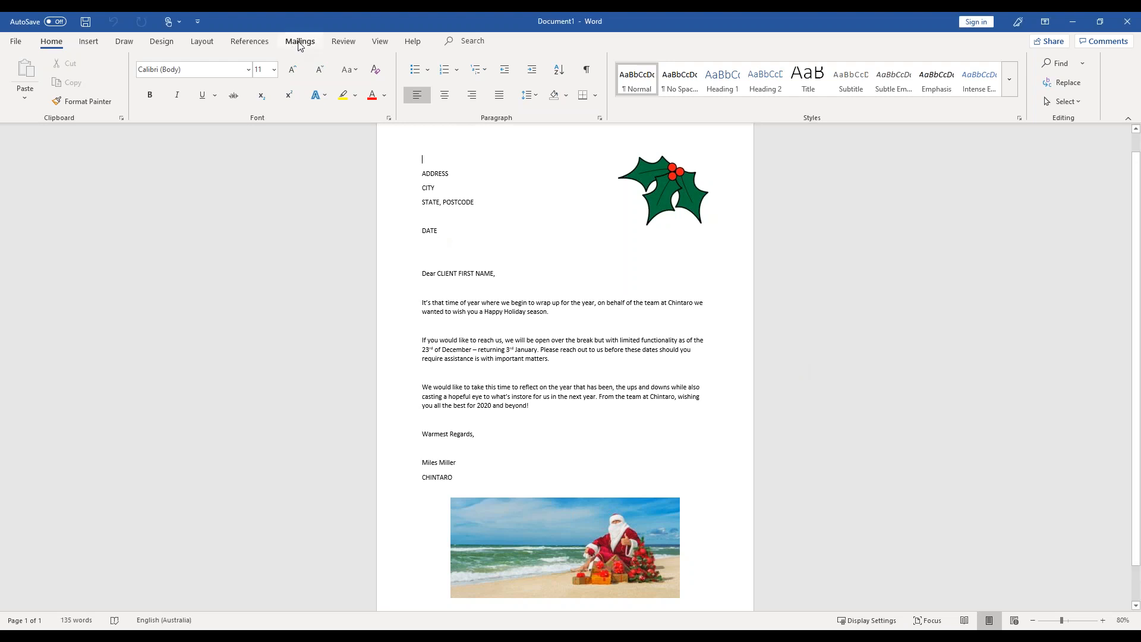
left_click(300, 42)
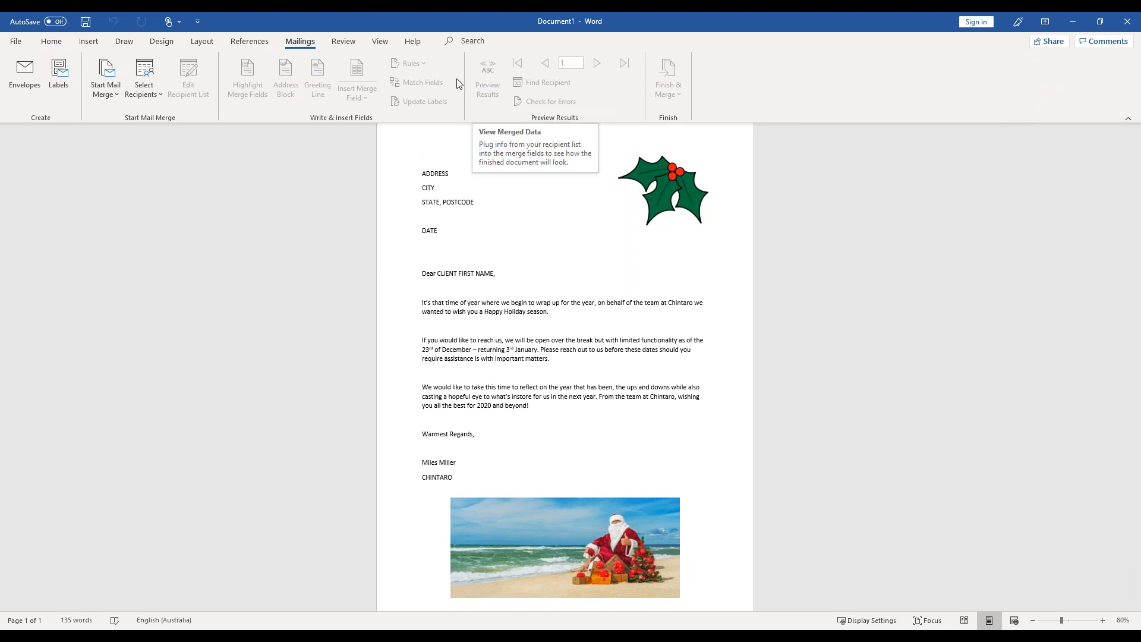
left_click(149, 94)
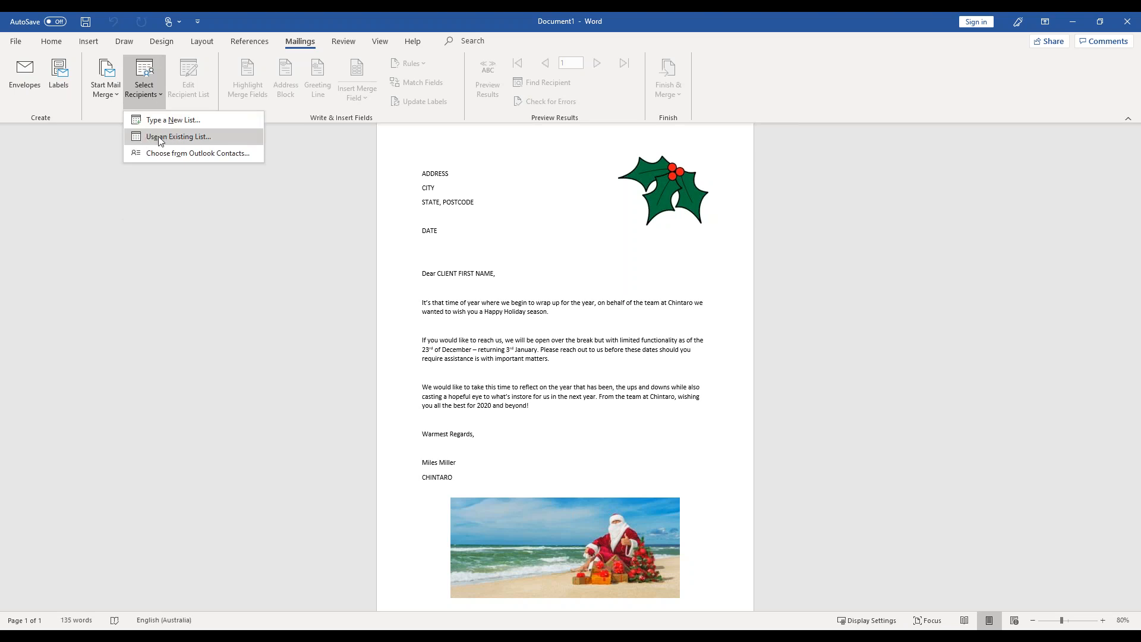
left_click(209, 136)
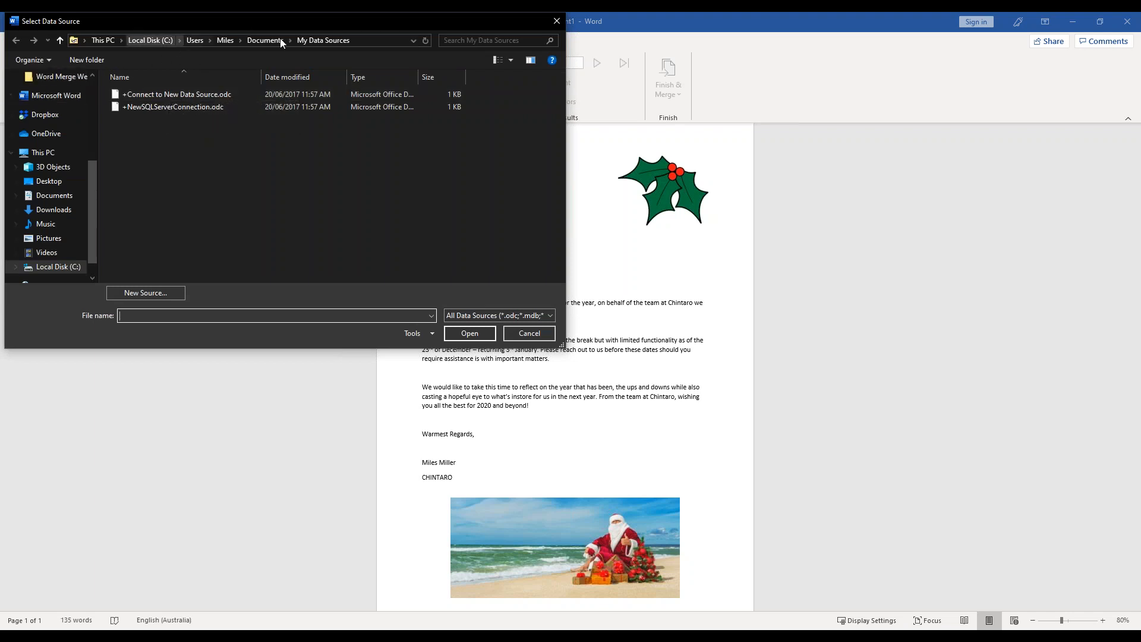
left_click_drag(93, 180, 91, 96)
left_click(57, 172)
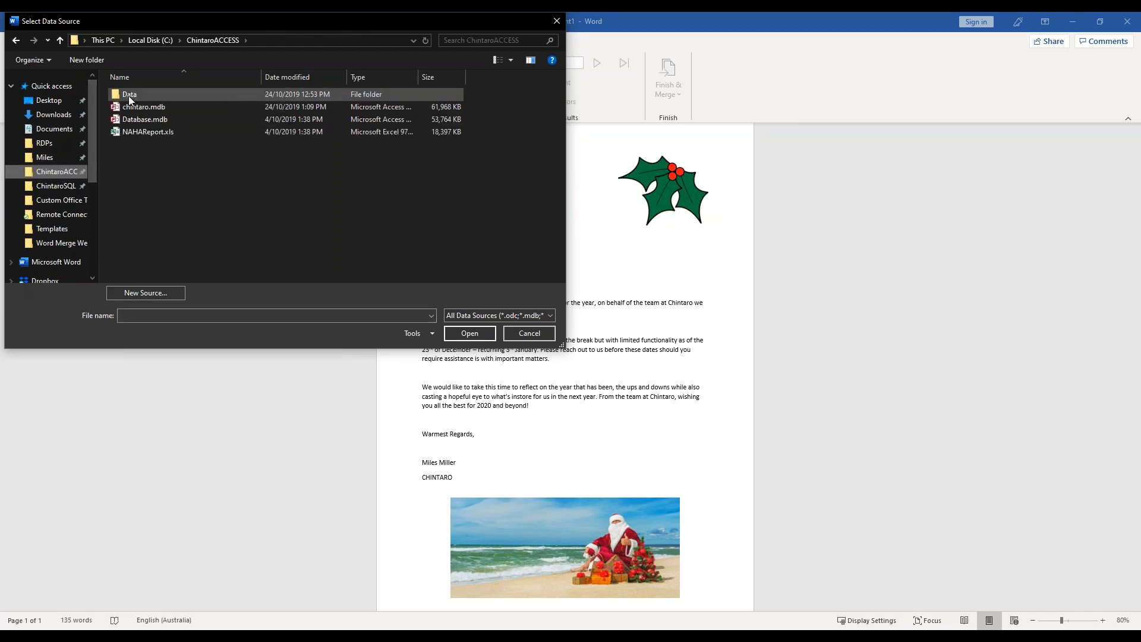
double_click(128, 96)
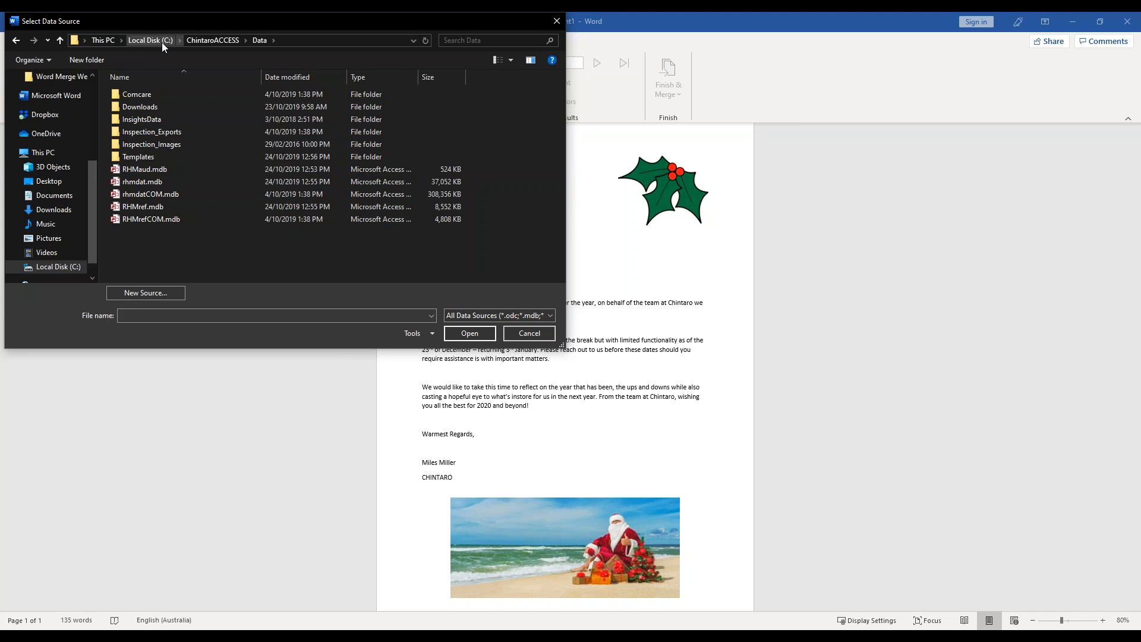
double_click(138, 155)
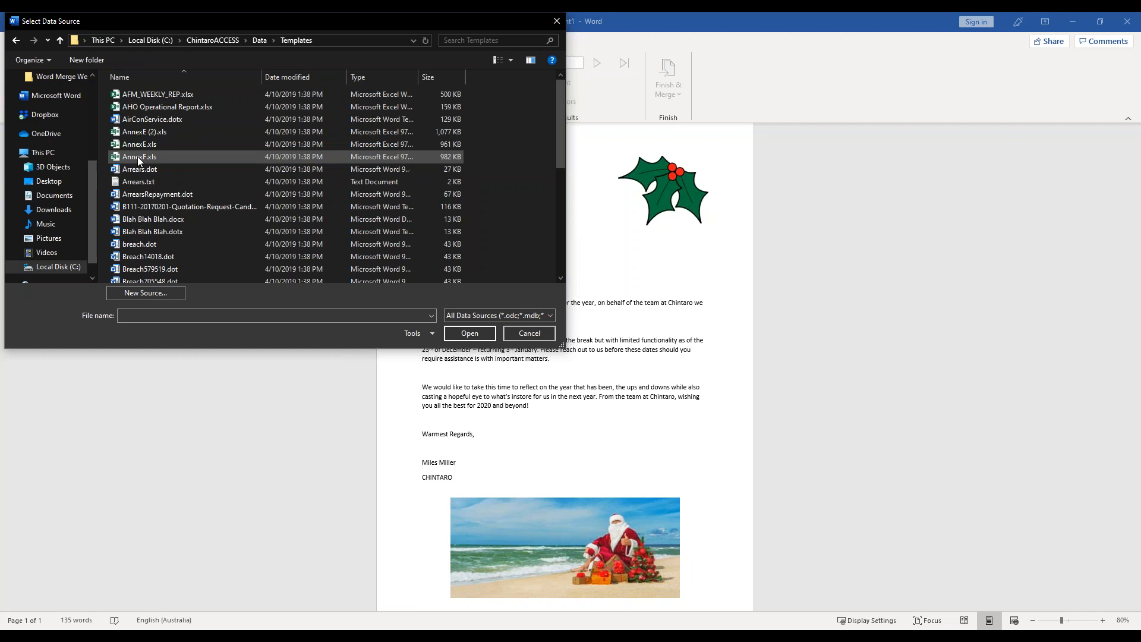
left_click_drag(562, 91, 555, 255)
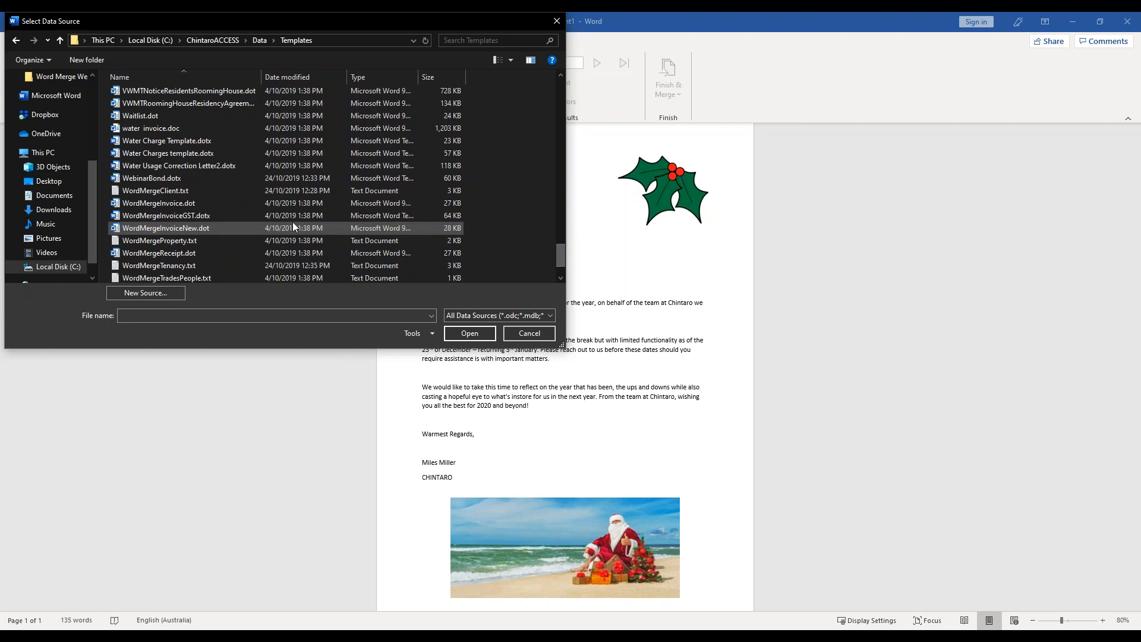
left_click(182, 188)
left_click(470, 333)
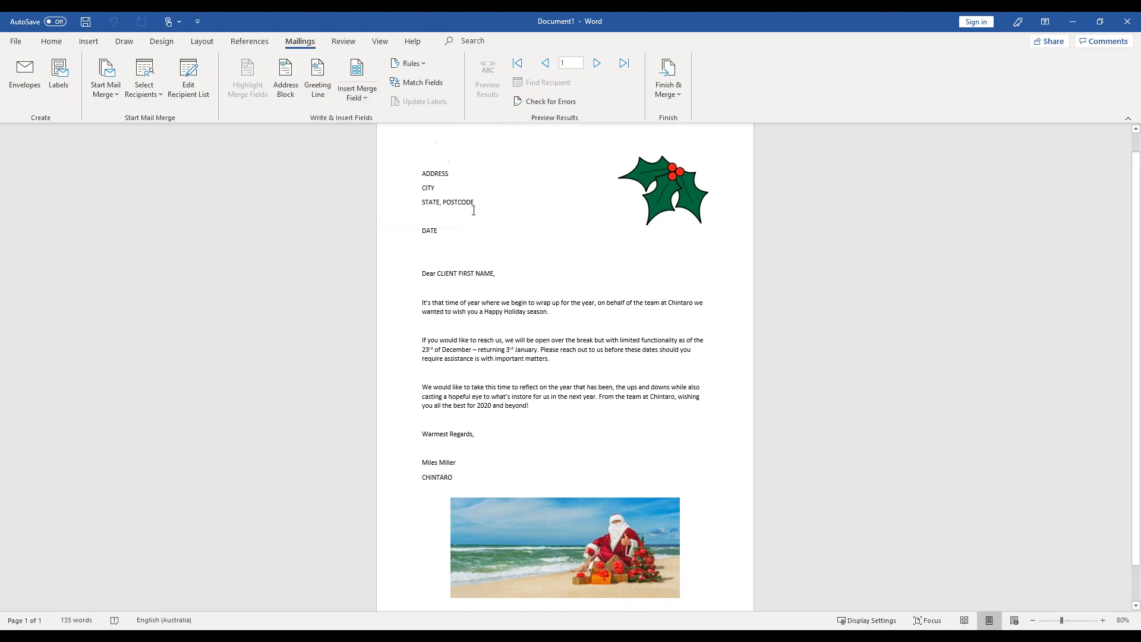
- Replace the ADDRESS placeholder with the Address merge field and put CITY back on its own line
double_click(435, 174)
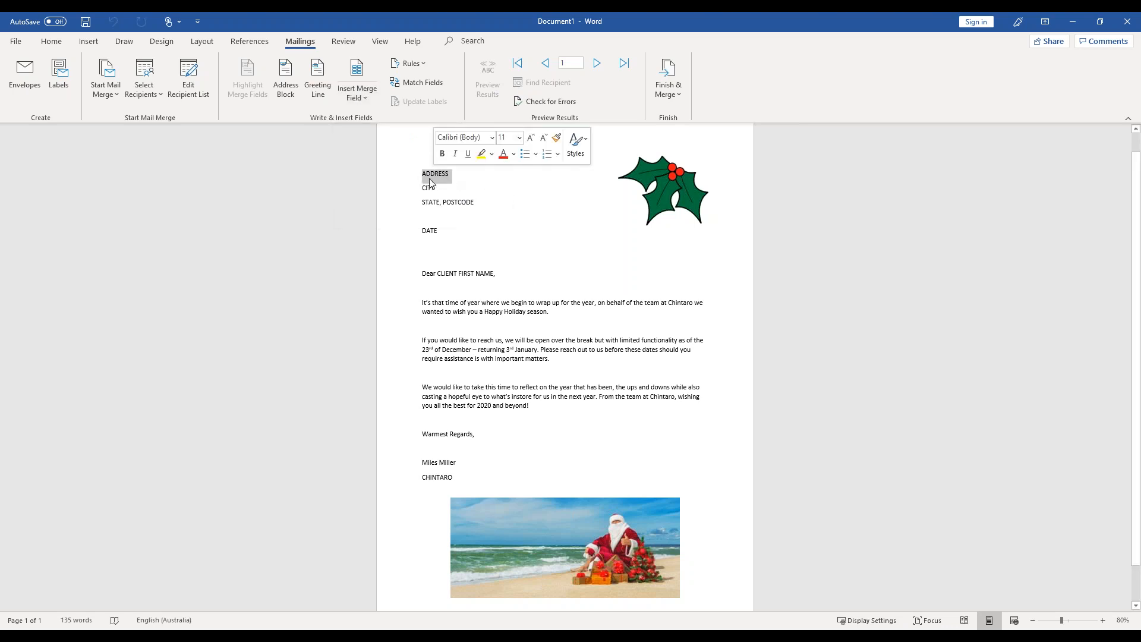
left_click(362, 99)
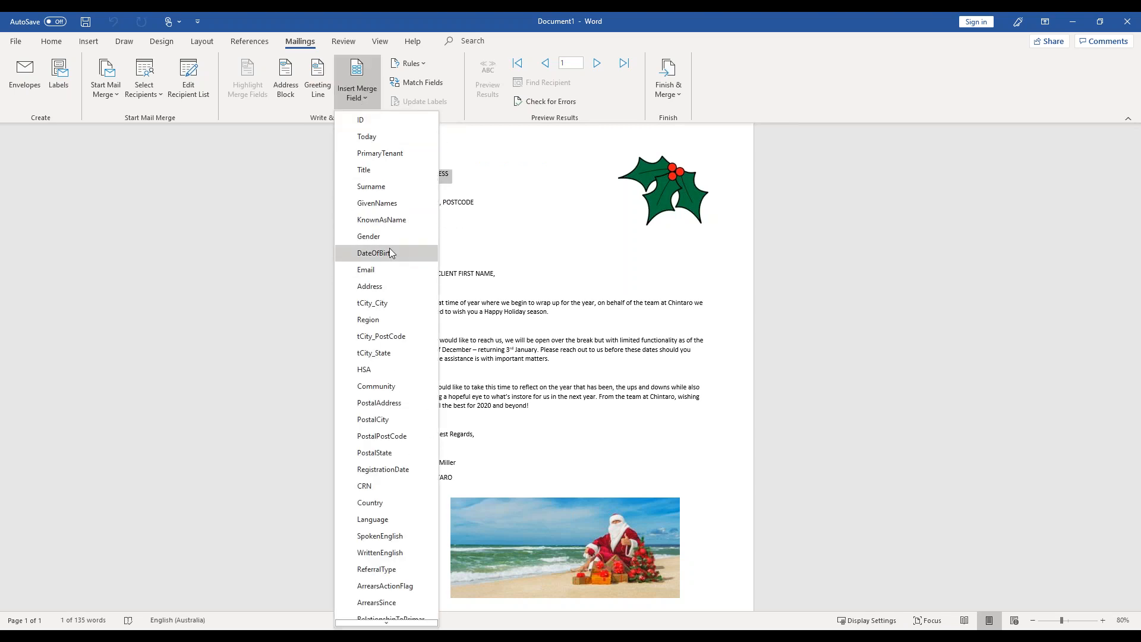
left_click(381, 289)
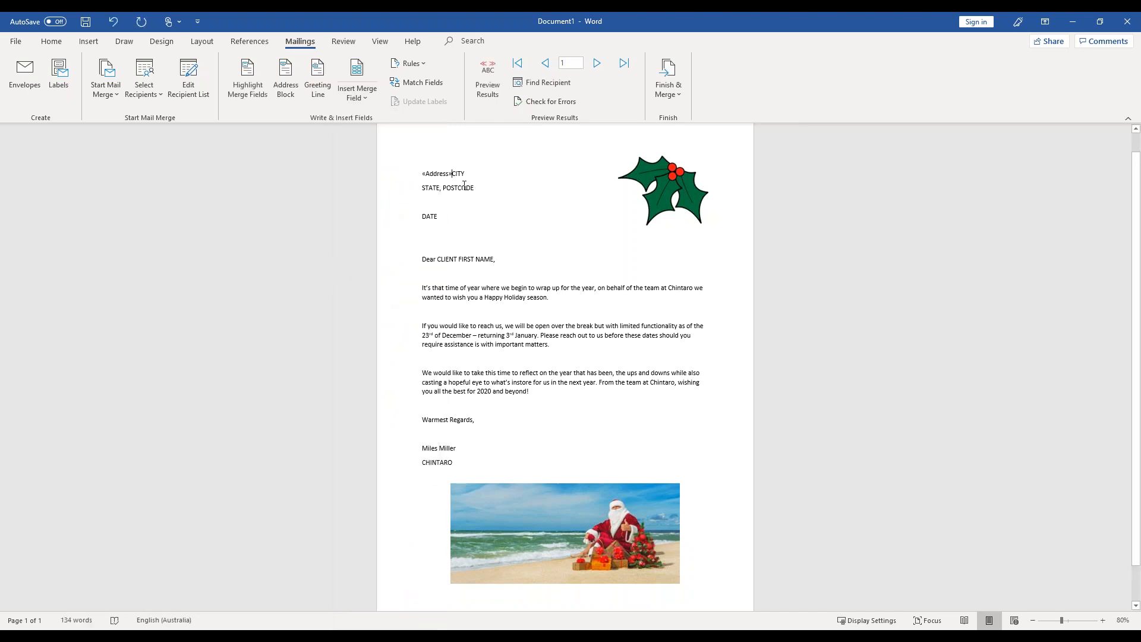
key("Return")
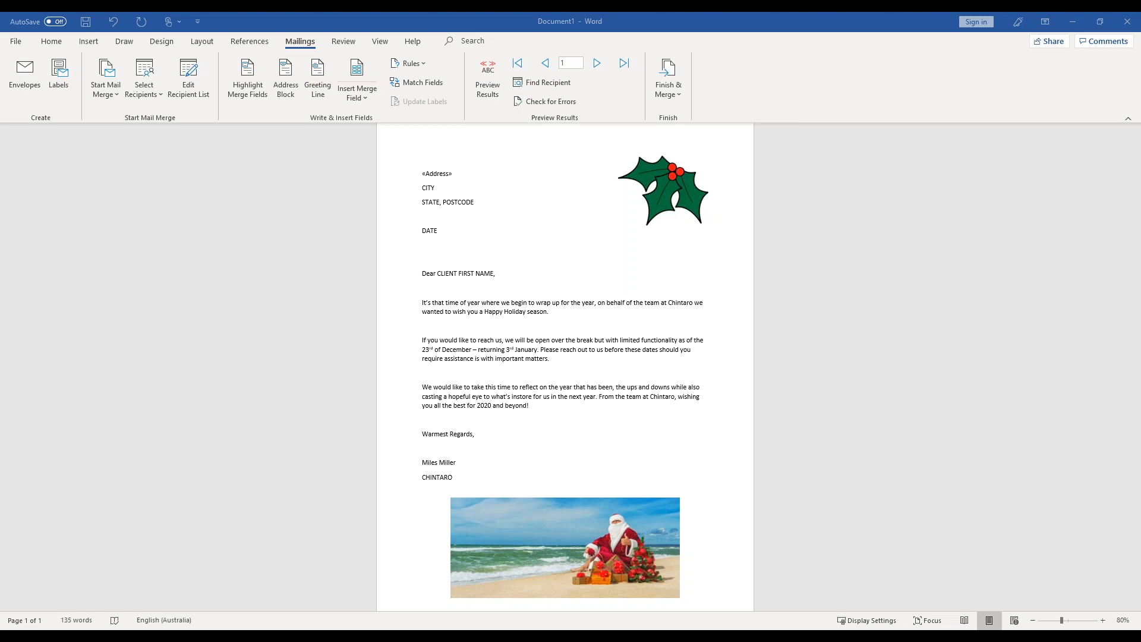
- Replace the CITY placeholder with the tCity_City merge field and keep the state and postcode line below it
left_click(433, 188)
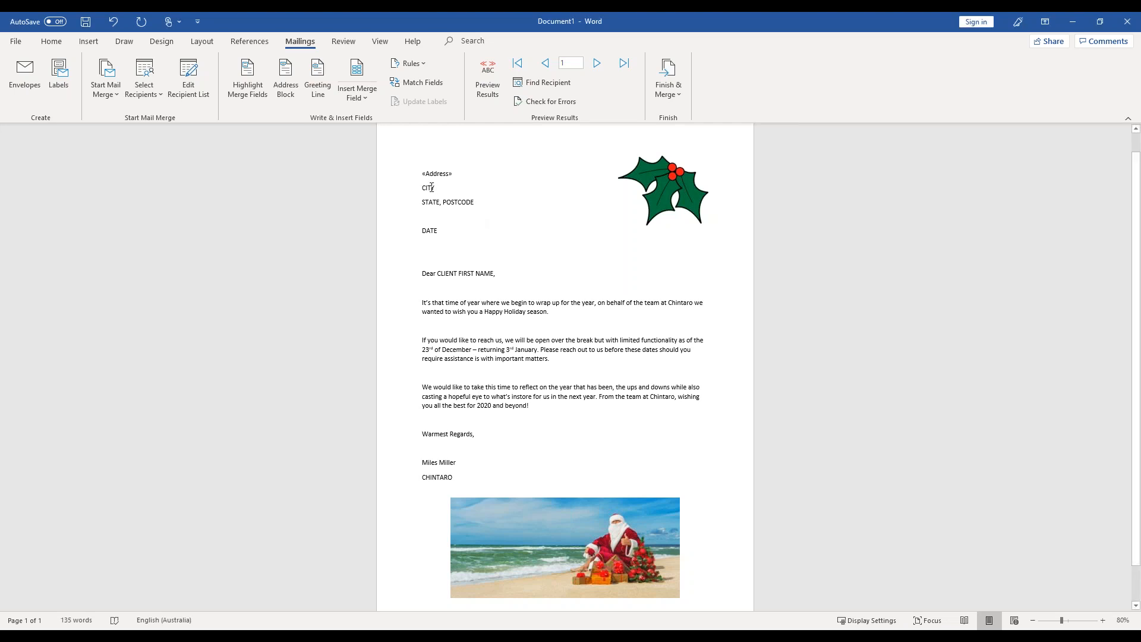
double_click(432, 188)
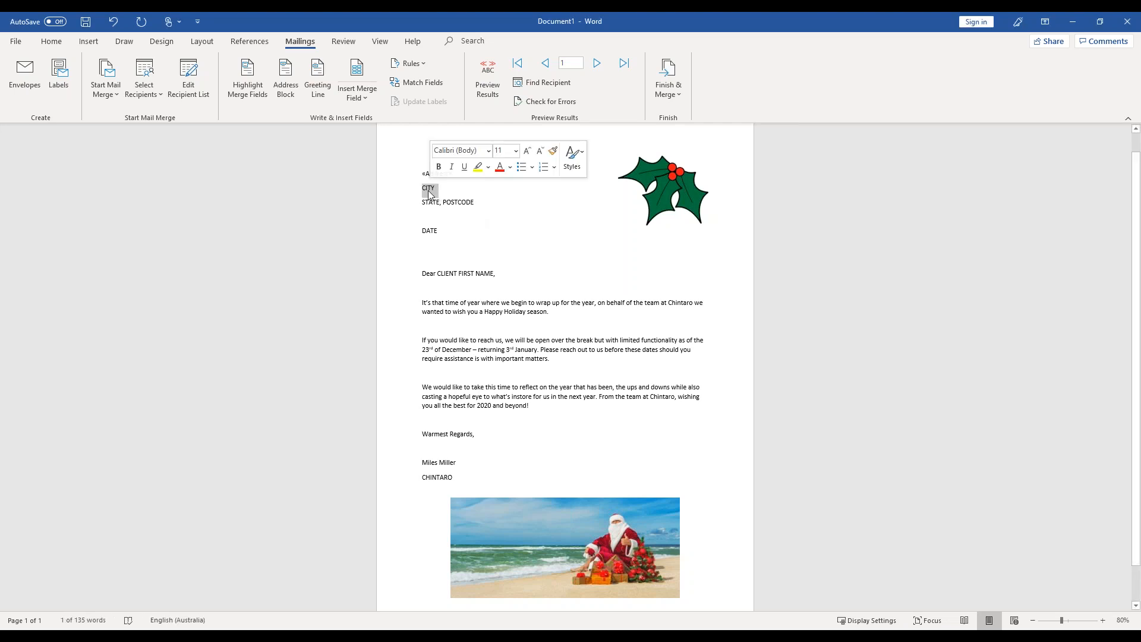
left_click(358, 100)
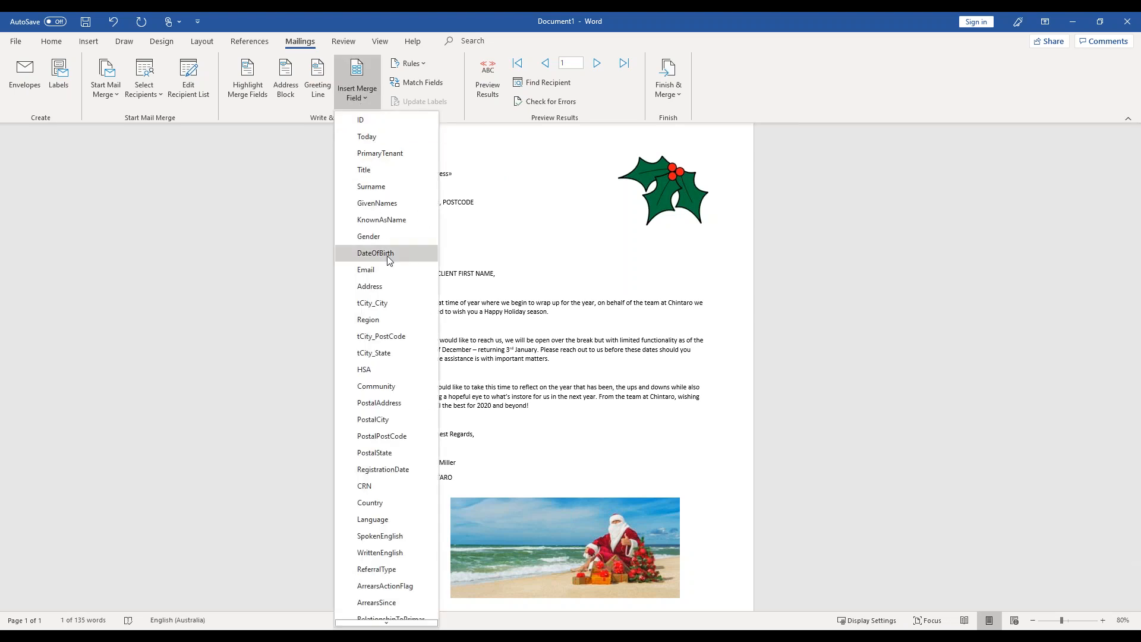
left_click(381, 303)
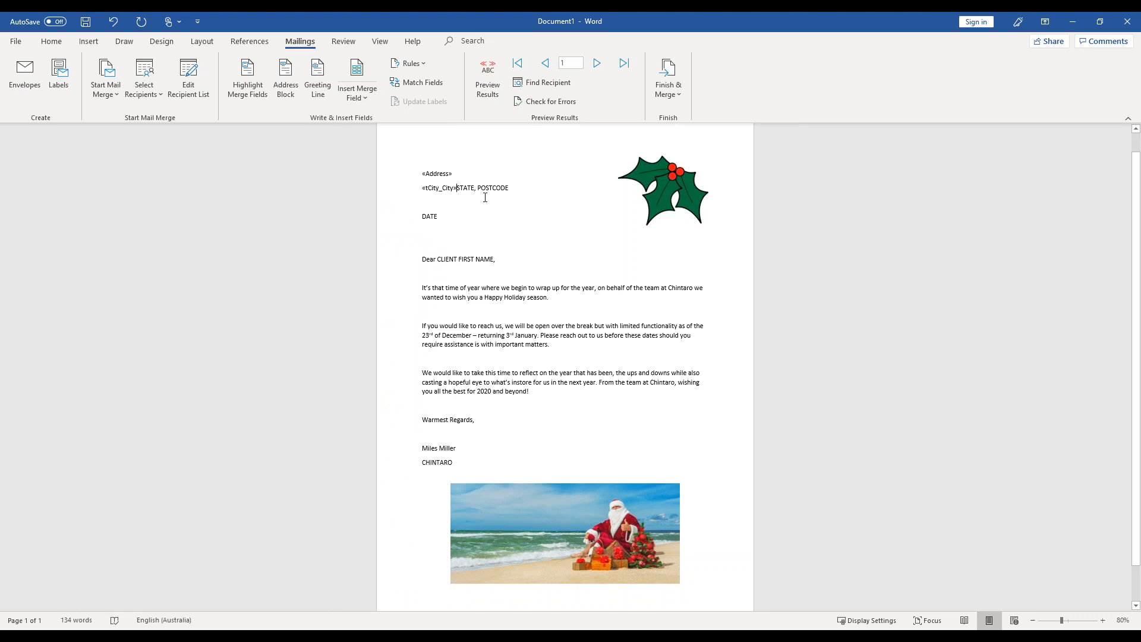
key("Return")
- Replace the STATE and POSTCODE placeholders with the tCity_State and tCity_PostCode merge fields
double_click(437, 202)
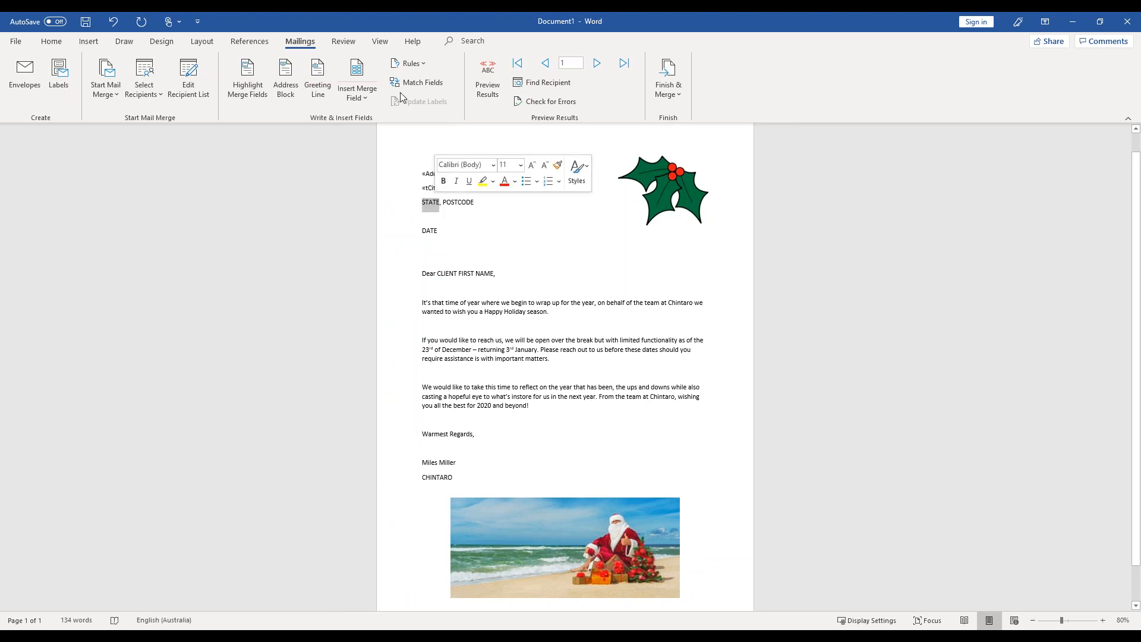
left_click(356, 86)
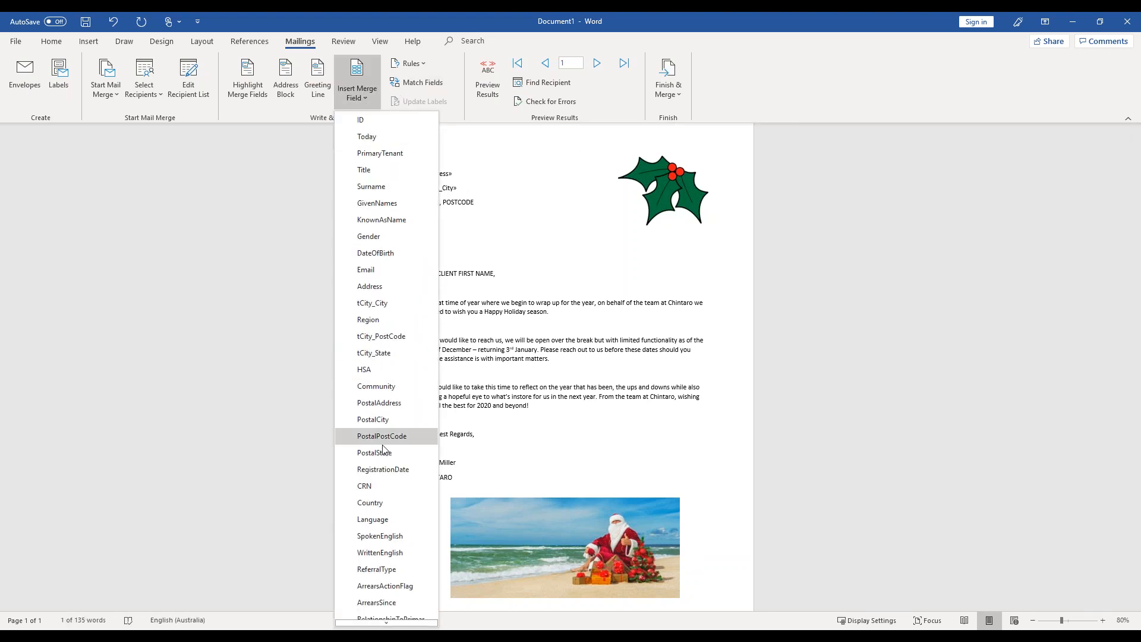
left_click(374, 352)
double_click(478, 202)
left_click(359, 94)
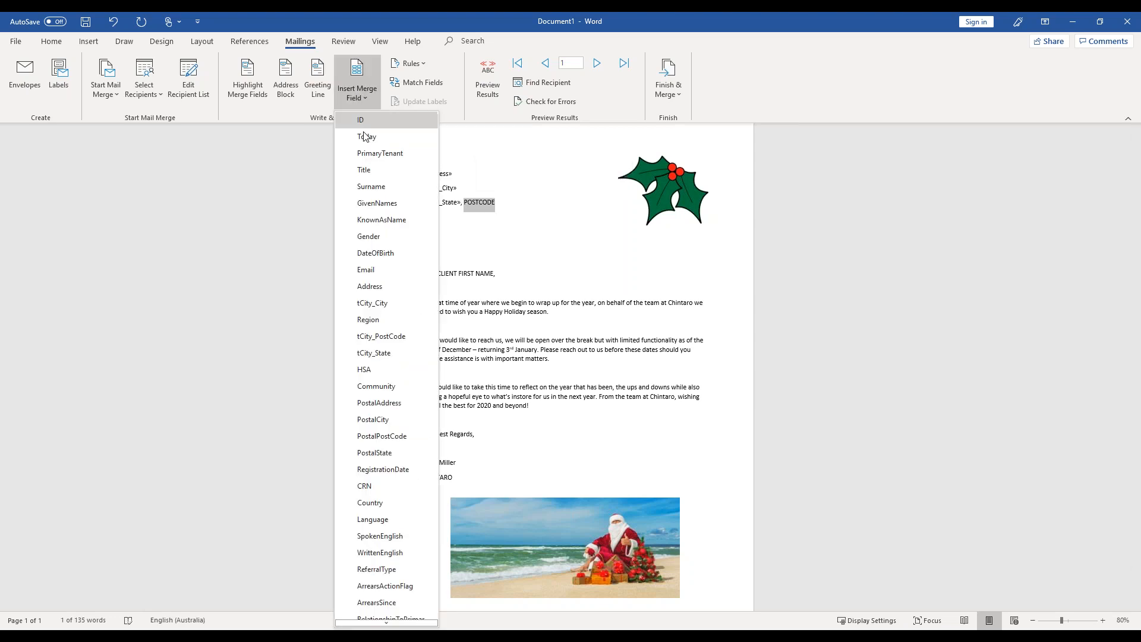
left_click(381, 337)
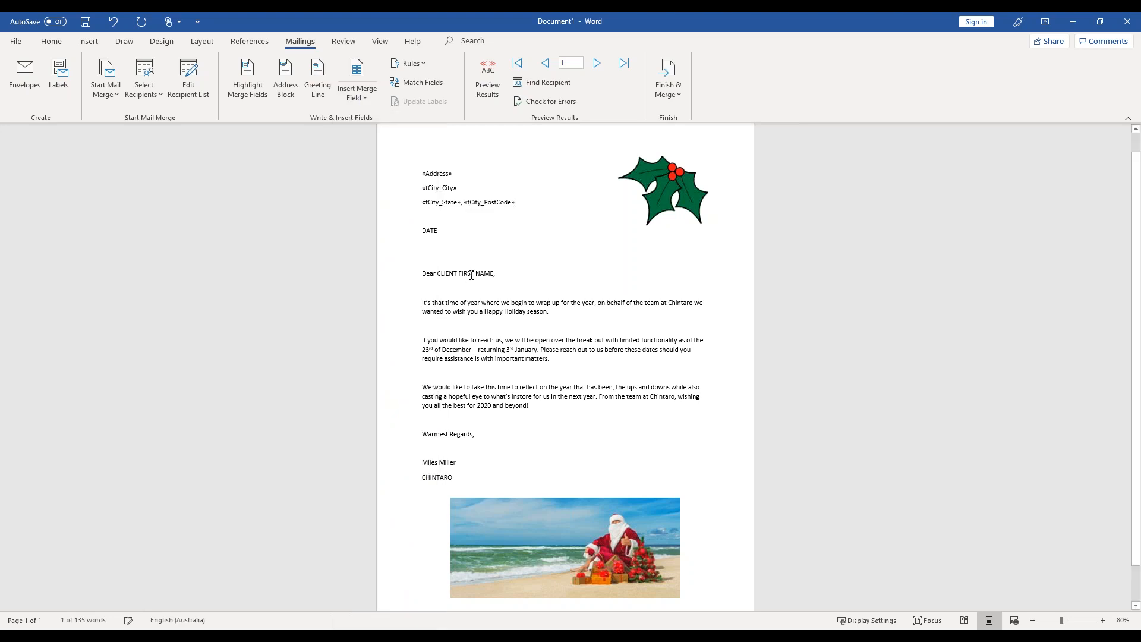
- Replace the DATE placeholder below the address with the Today merge field
double_click(430, 233)
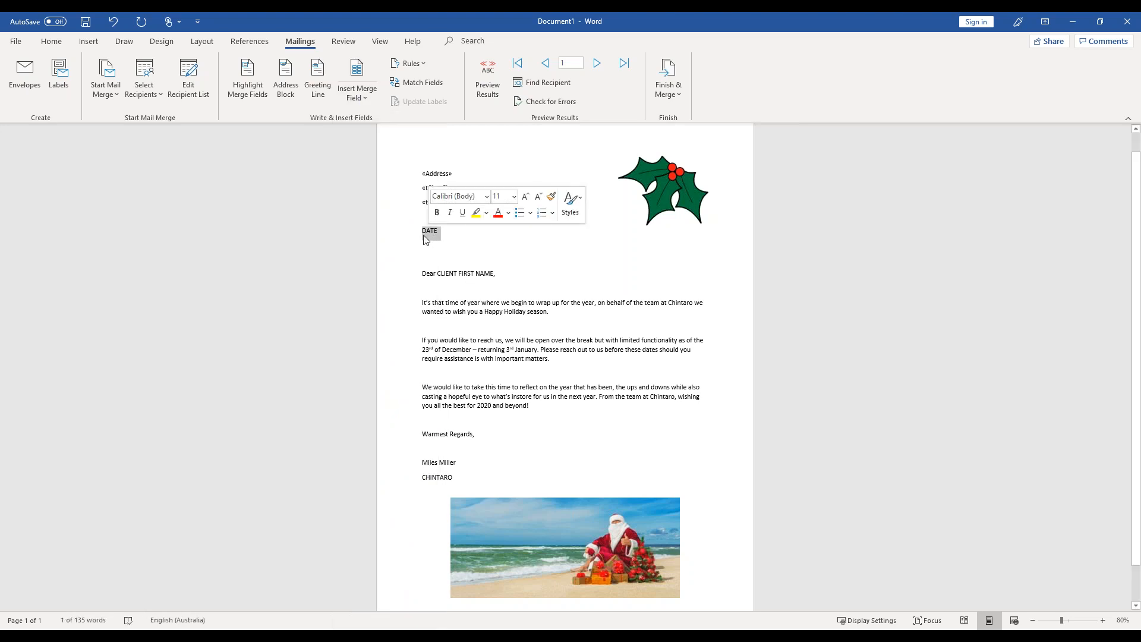
left_click(356, 92)
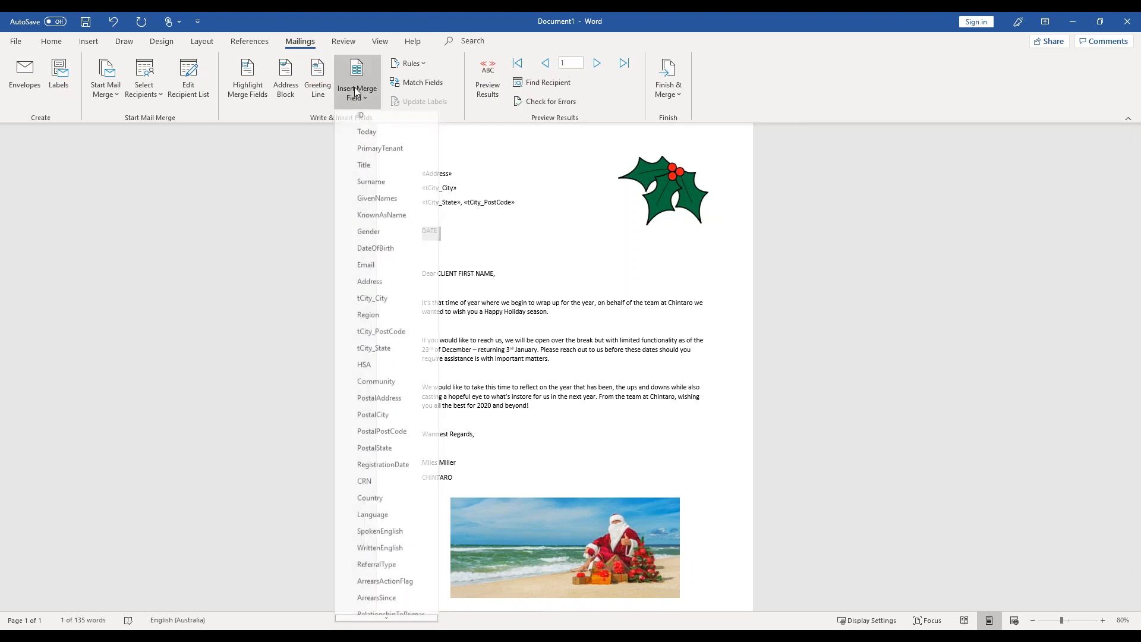
left_click(377, 135)
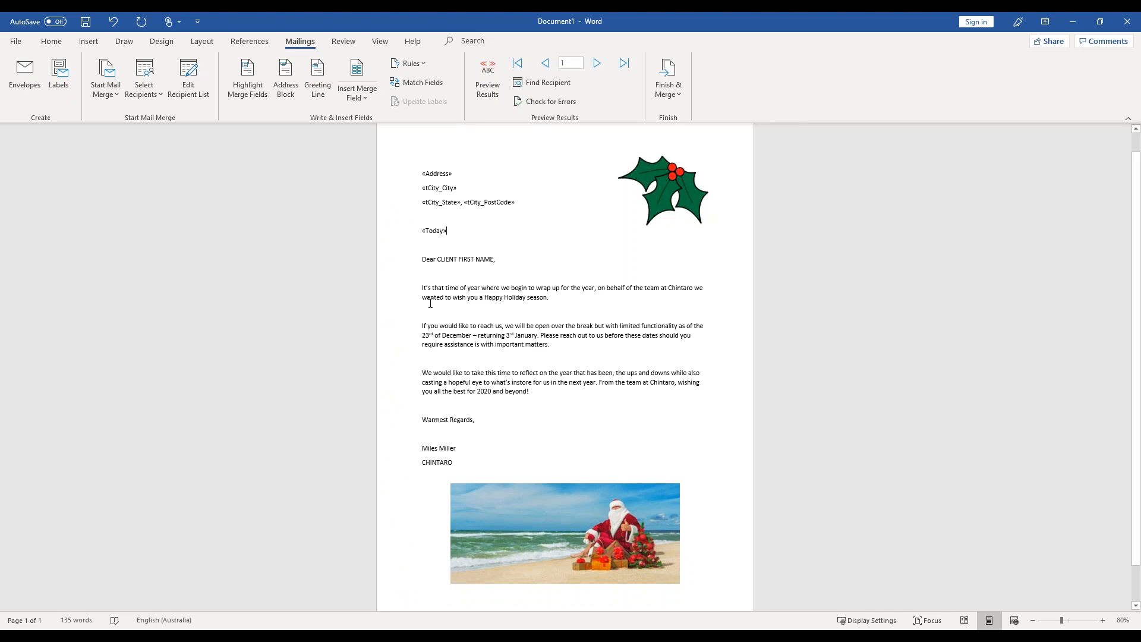
- Replace CLIENT FIRST NAME in the greeting with the KnownAsName merge field followed by a comma, and preview the merge results
left_click_drag(439, 261, 497, 266)
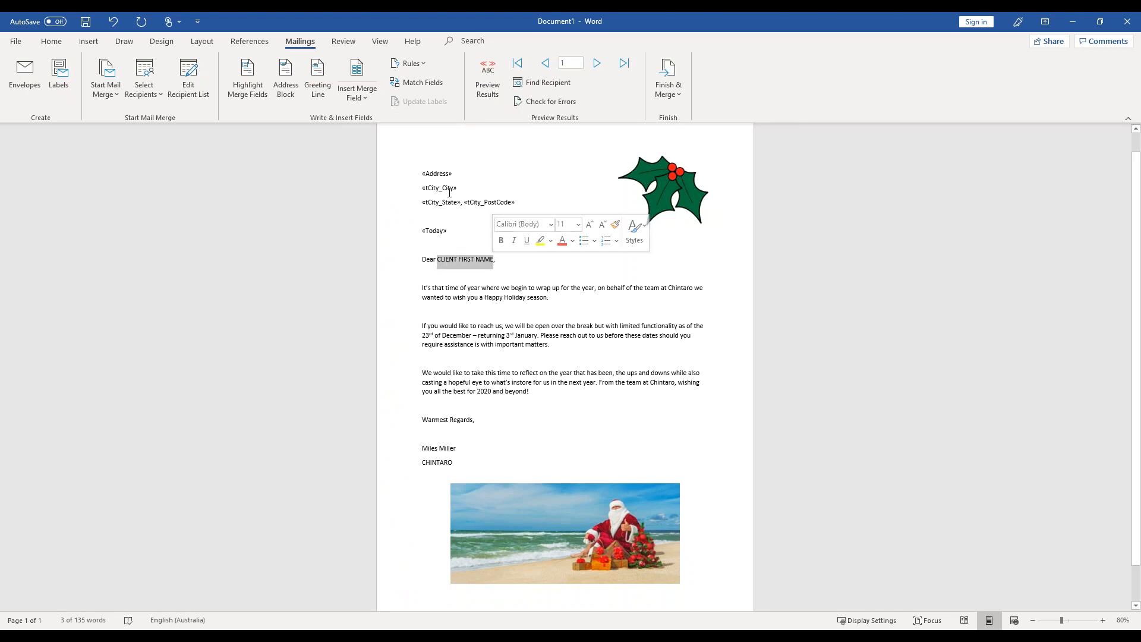
left_click(371, 96)
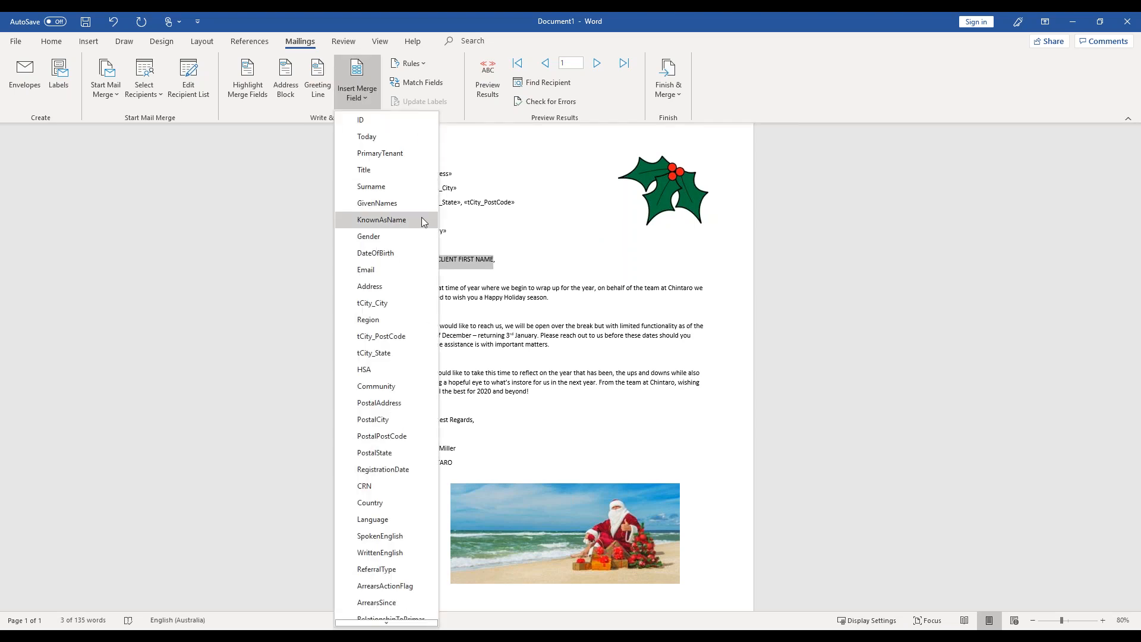
left_click(383, 220)
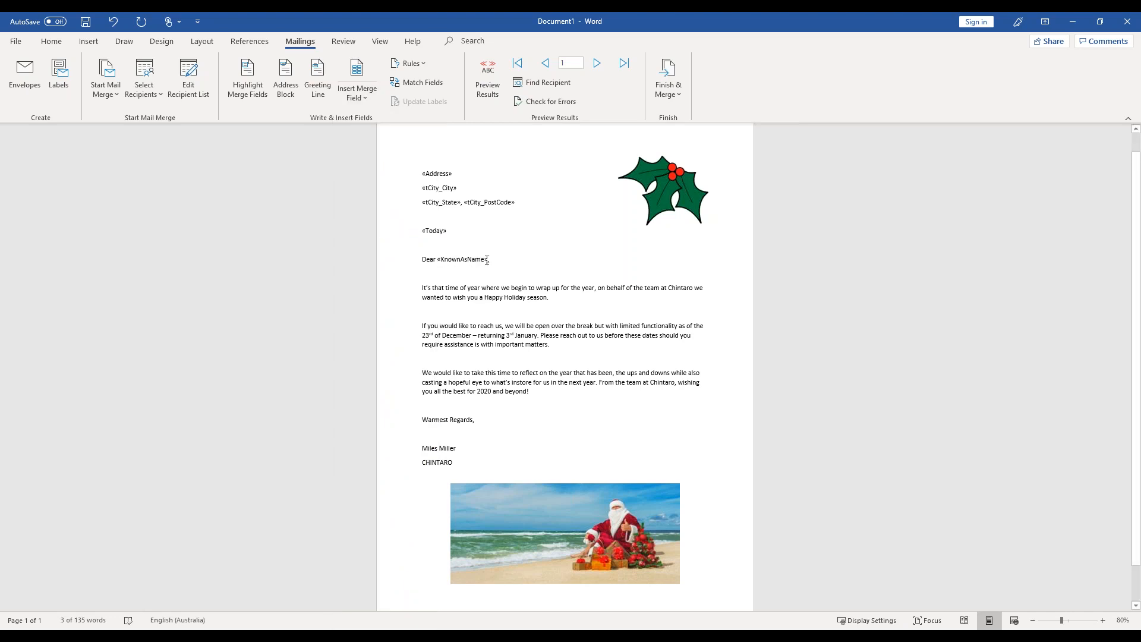
type(",")
left_click(486, 73)
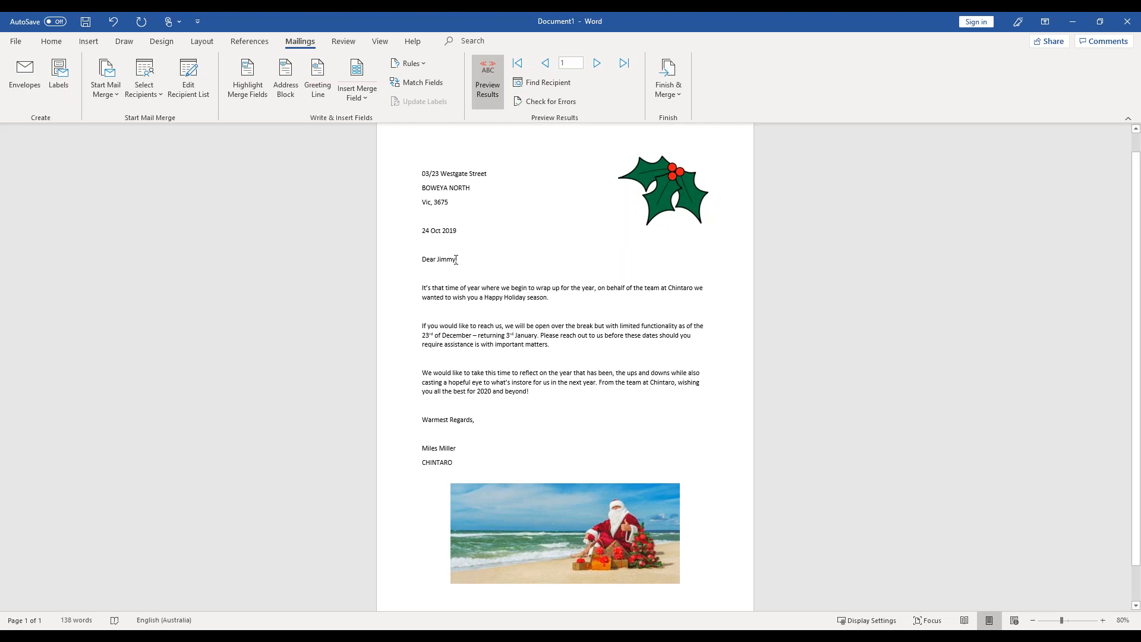
- Switch to the presentation slideshow and advance to the slide "How to Save a Word Merge Template"
mouse_move(393, 636)
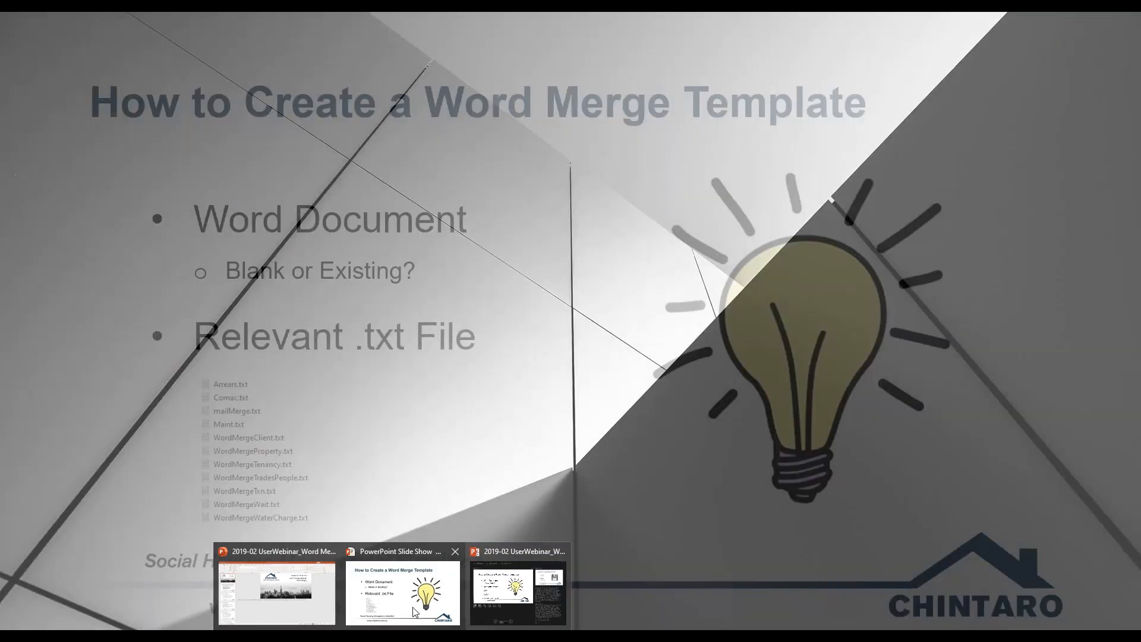
left_click(413, 607)
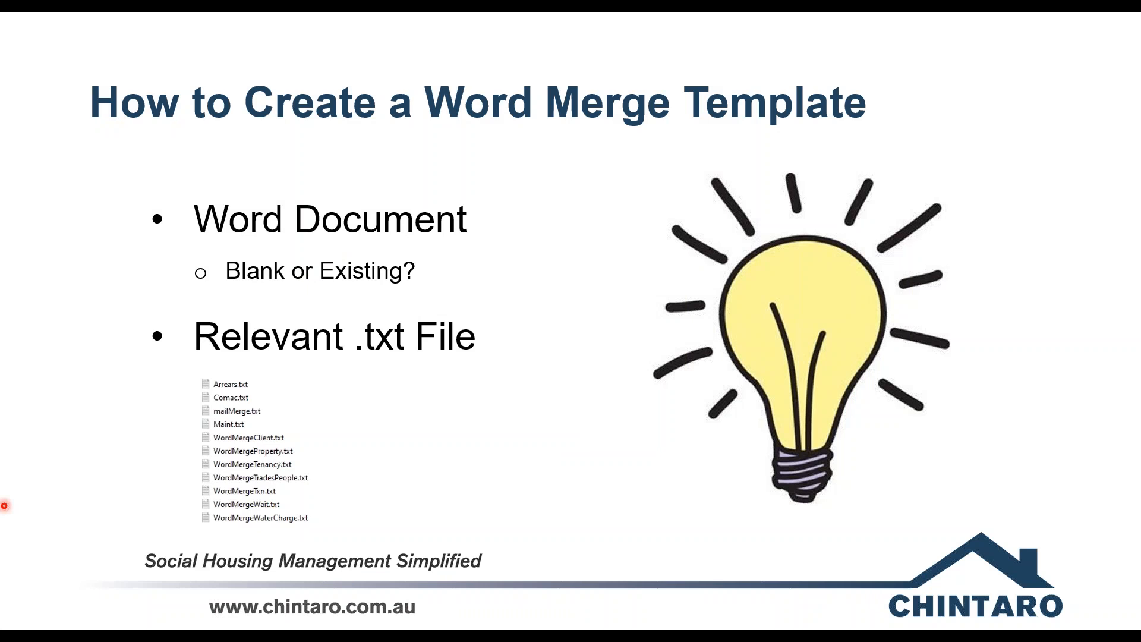
key("Right")
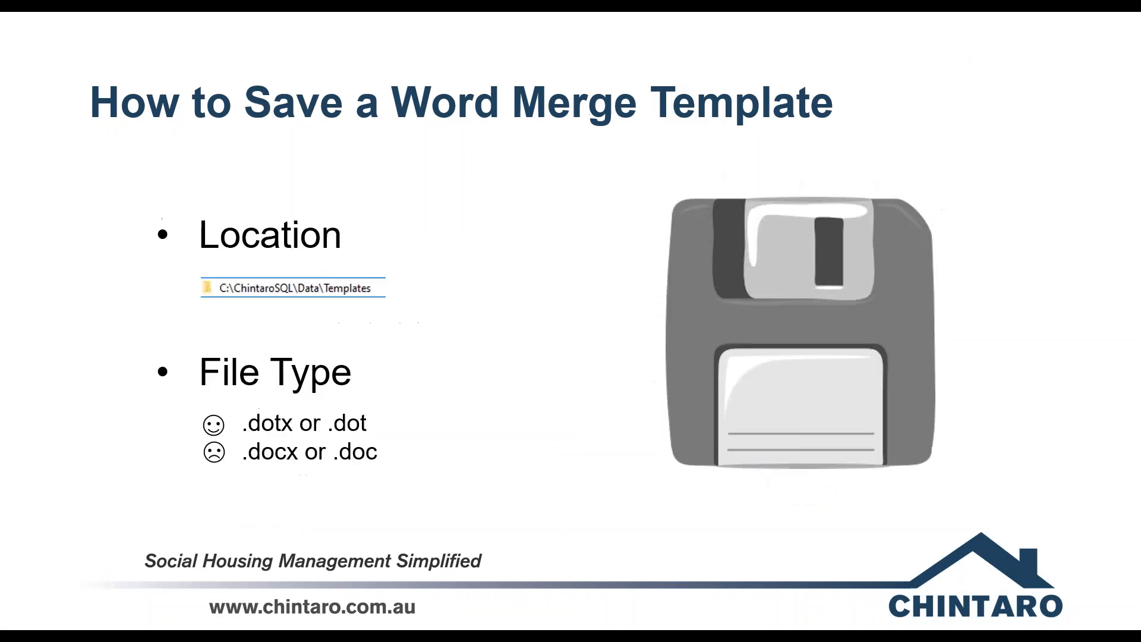
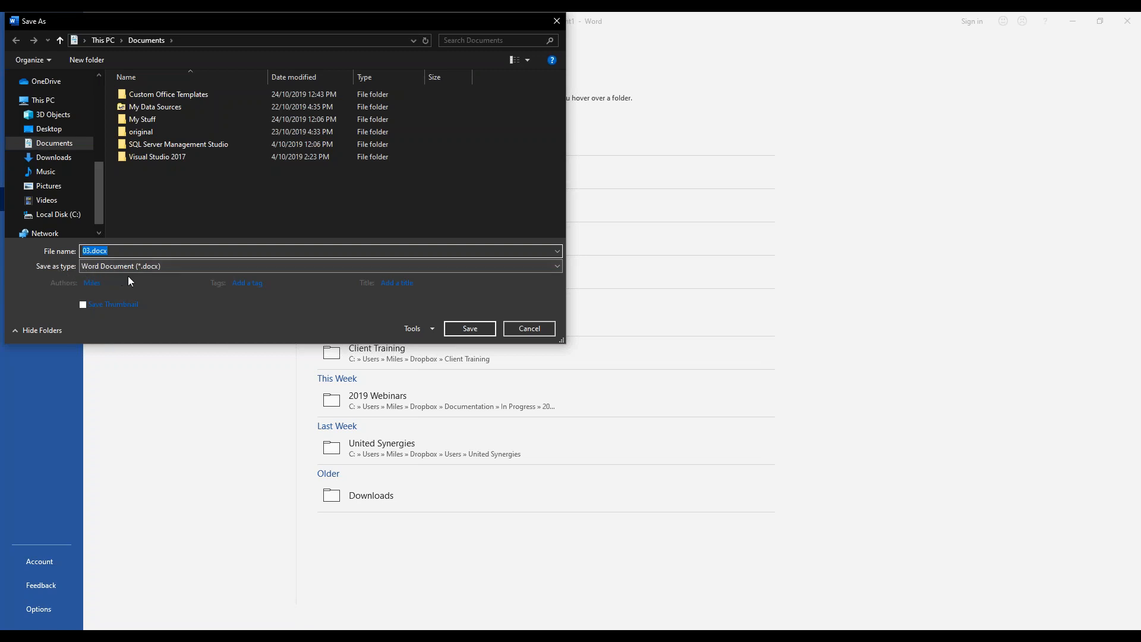
- Set the save type to Word Template (*.dotx) and choose the C:\ChintaroACCESS\Data\Templates folder as the save location
left_click(546, 266)
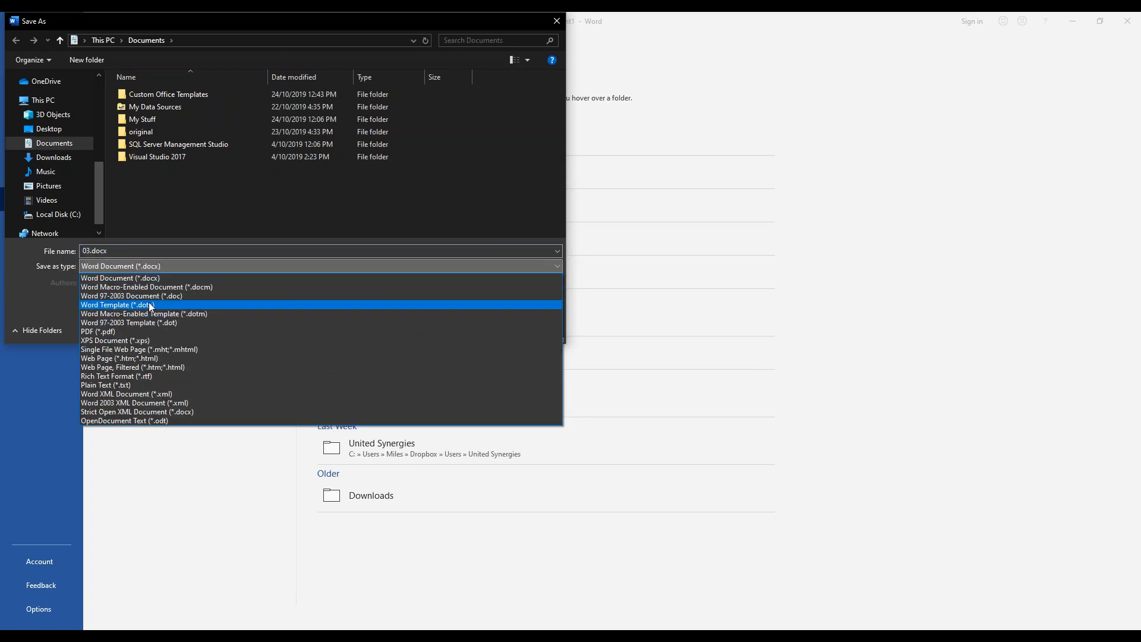
left_click(138, 305)
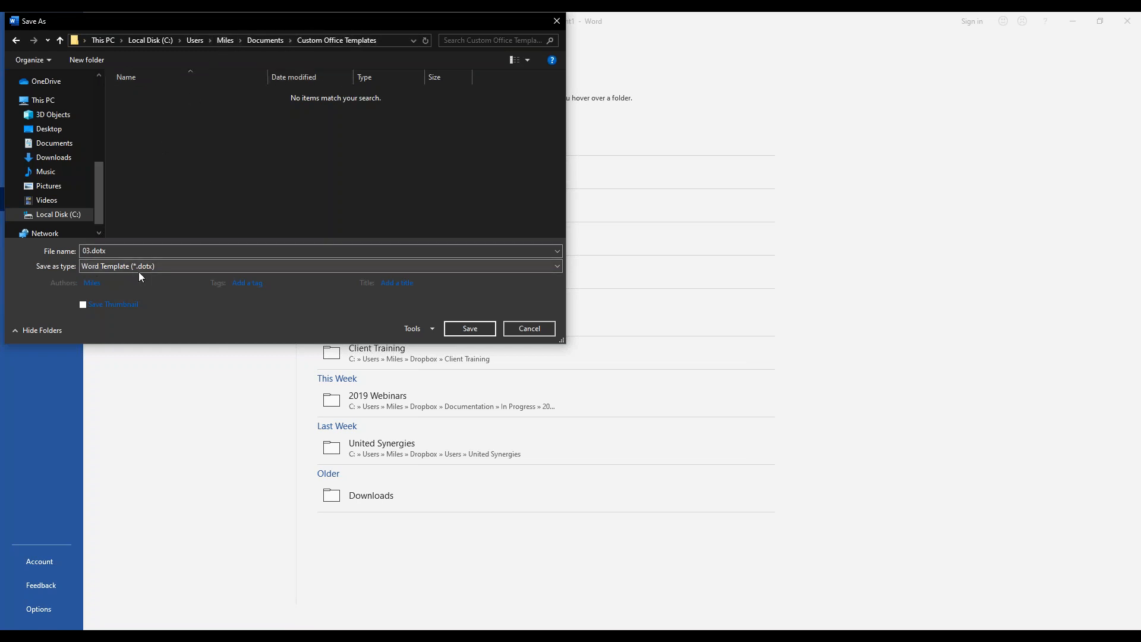
left_click(124, 284)
left_click(154, 42)
double_click(158, 108)
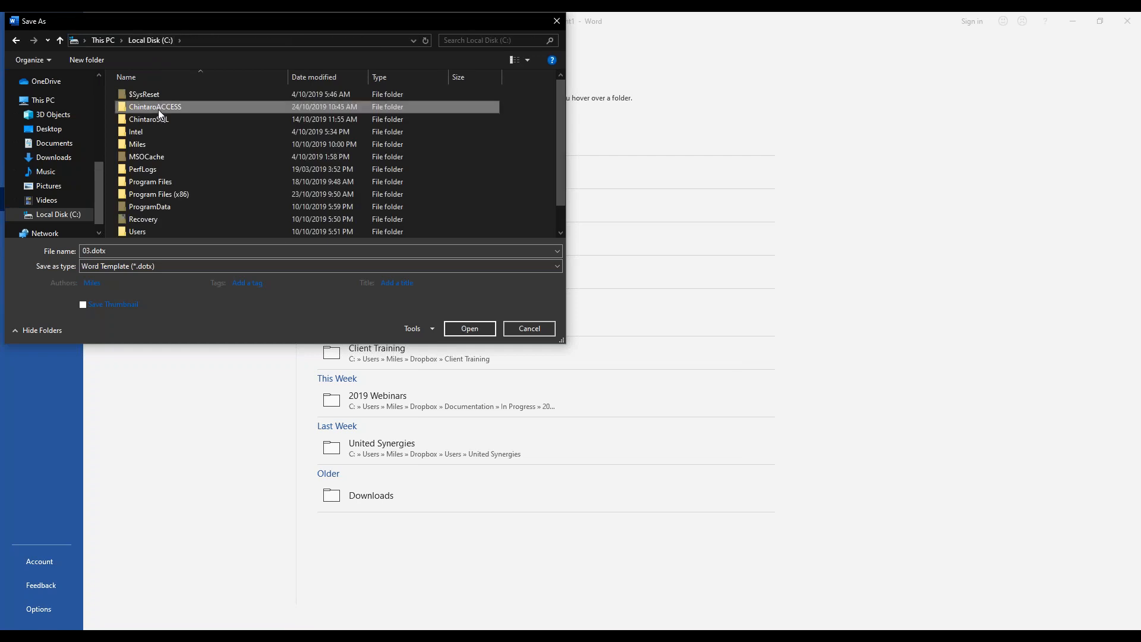
double_click(139, 99)
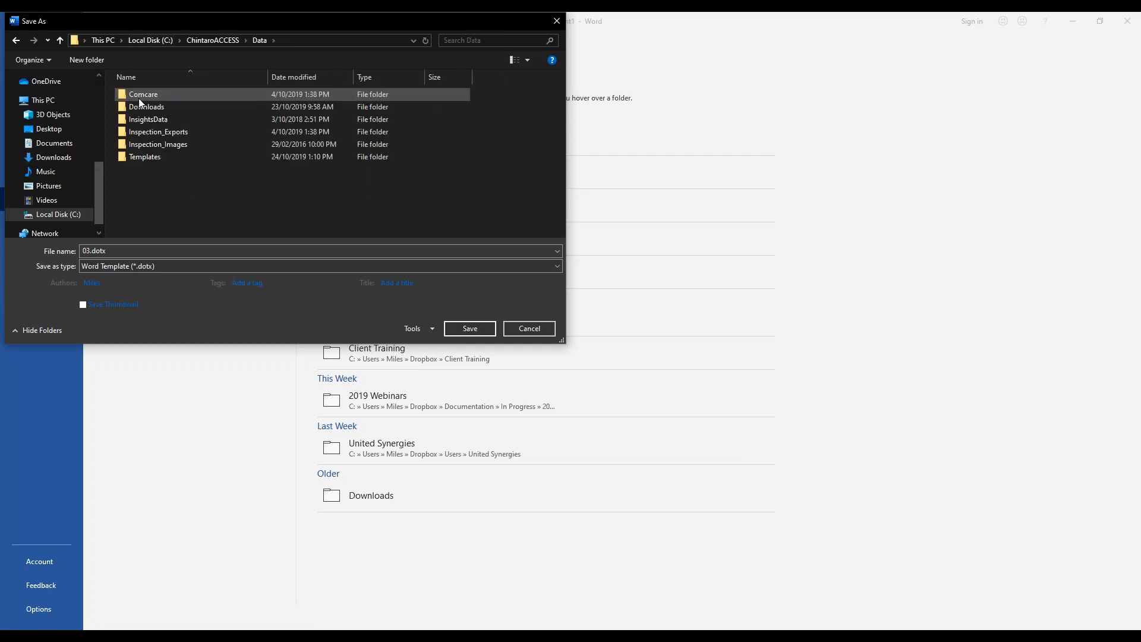
left_click(151, 158)
double_click(150, 157)
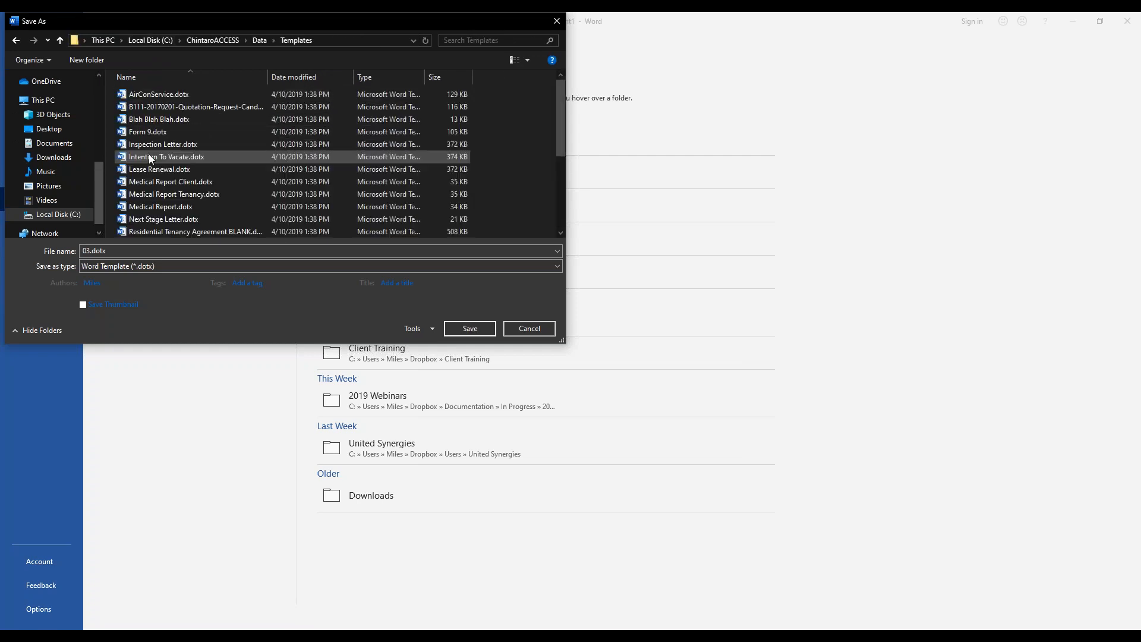
- Name the file WebinarXmasLetter.dotx and save it in the Templates folder
left_click_drag(558, 98, 524, 201)
left_click(91, 251)
left_click(91, 252)
key("BackSpace")
key("BackSpace")
type("WebinarXm")
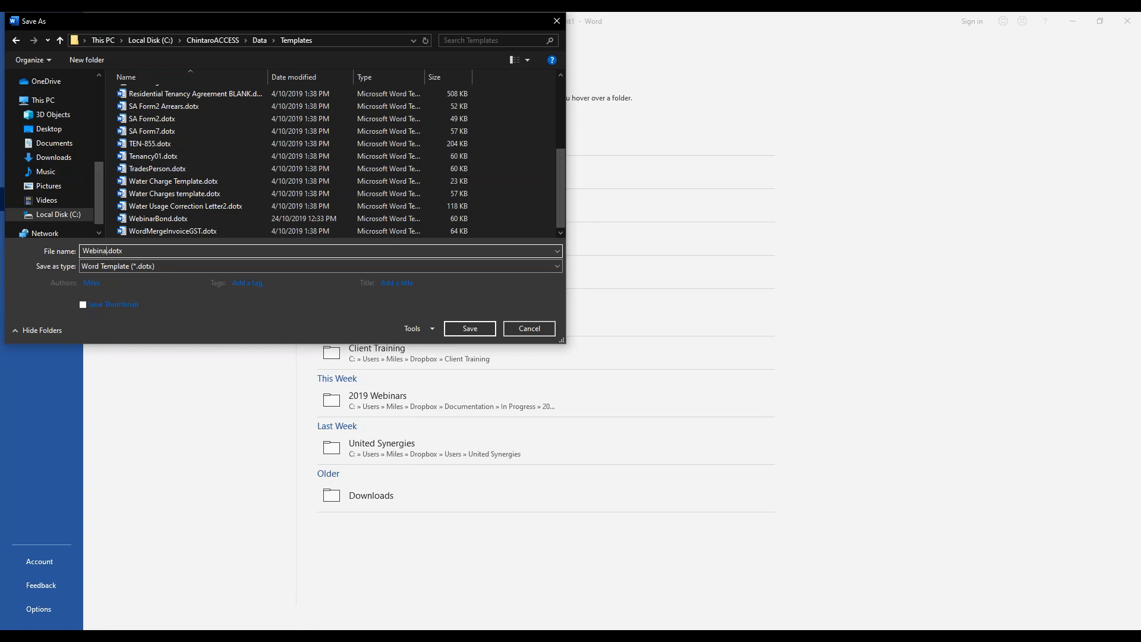
type("asK")
key("BackSpace")
type("Letter")
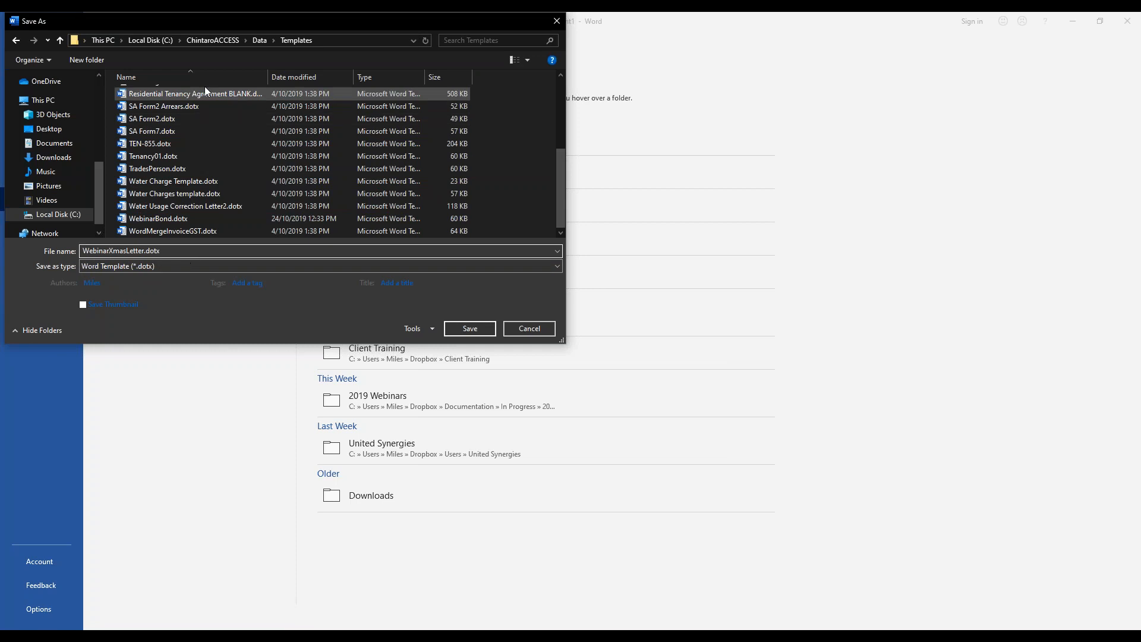
left_click(475, 326)
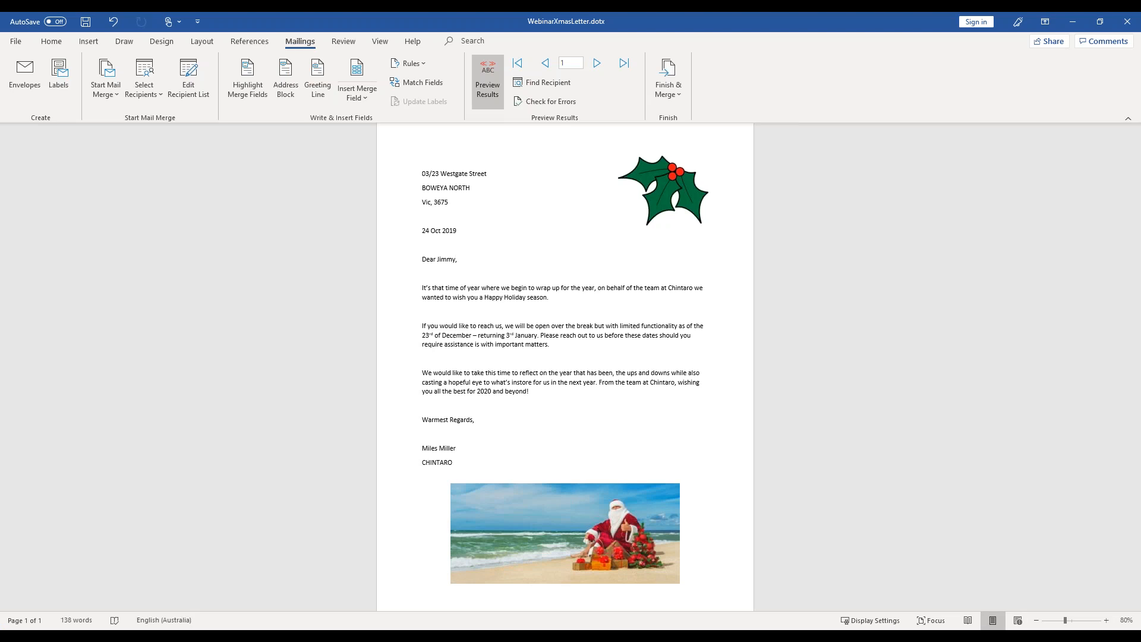
- Switch to the presentation slideshow and advance to the slide "How to Setup a Word Merge Template"
mouse_move(446, 629)
left_click(511, 594)
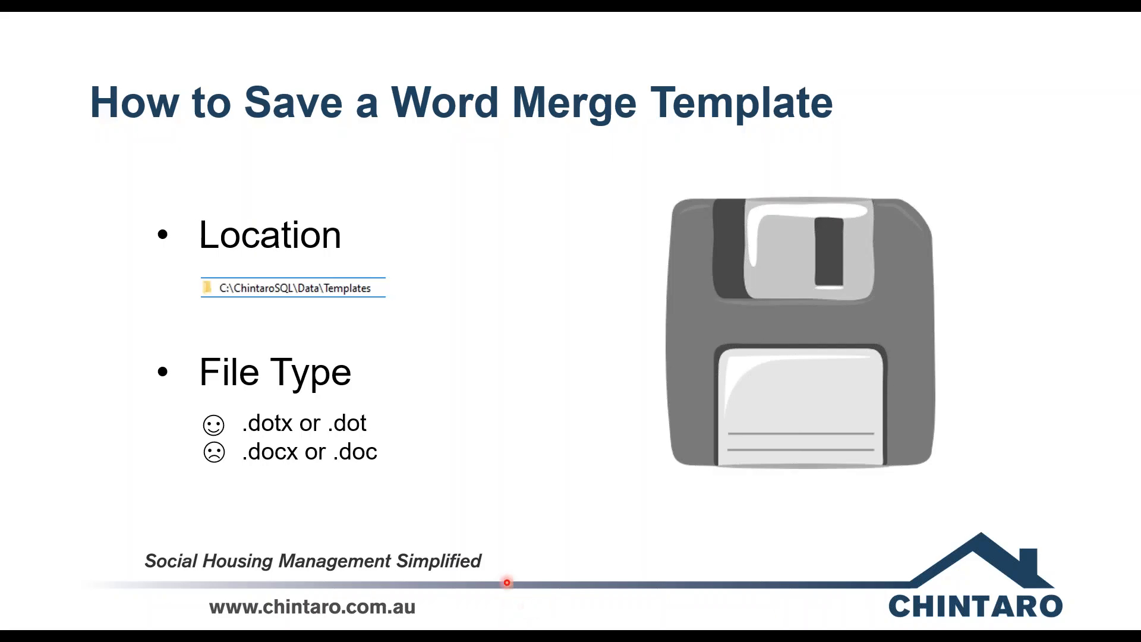
key("Right")
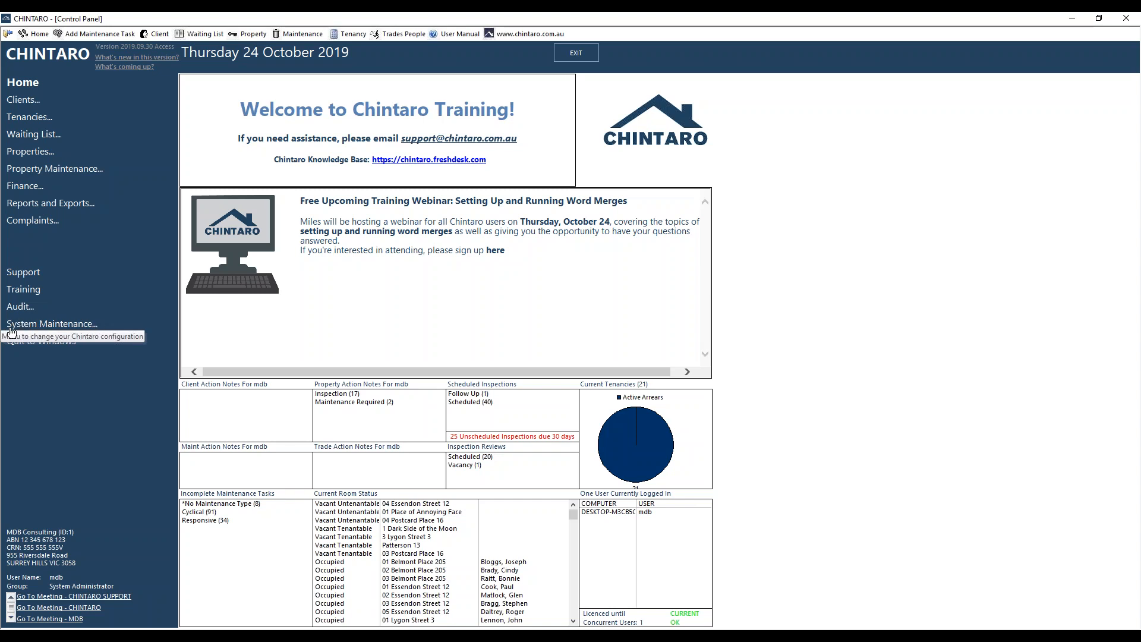
- Open the Word merge setup under System Maintenance and view the arrears, tenancy and client merge lists
left_click(50, 328)
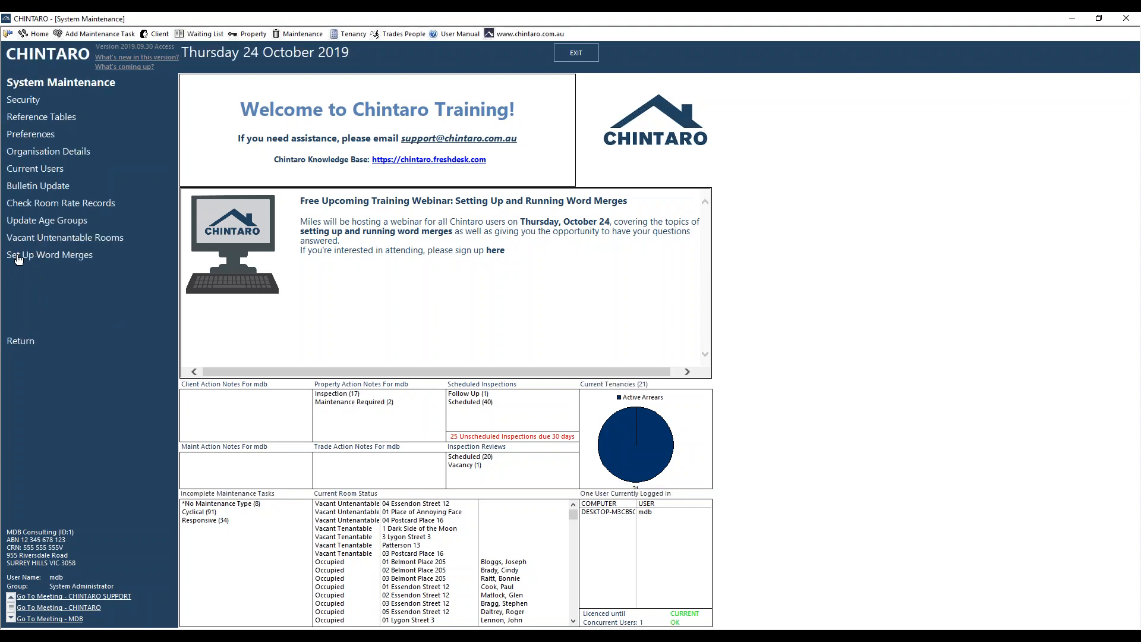
left_click(19, 257)
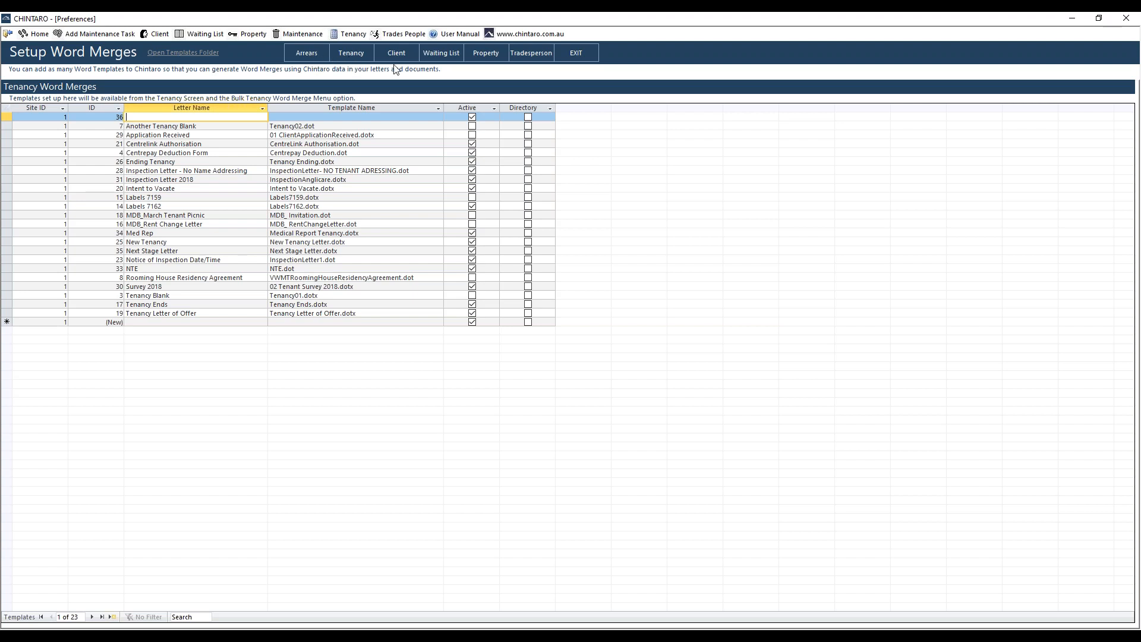
left_click(314, 58)
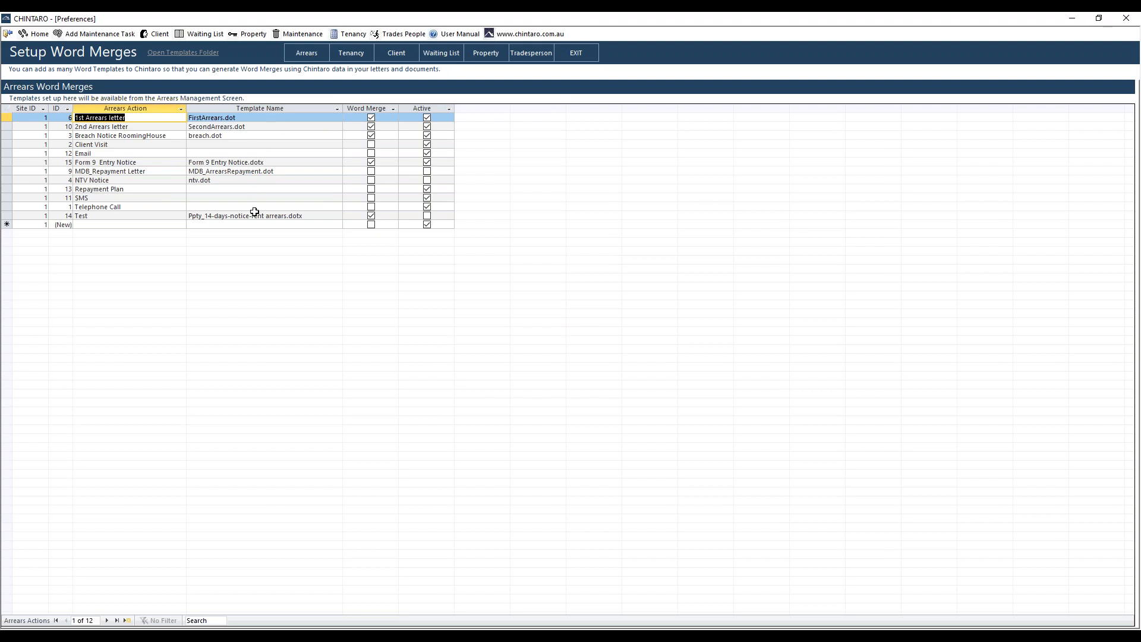
left_click(353, 55)
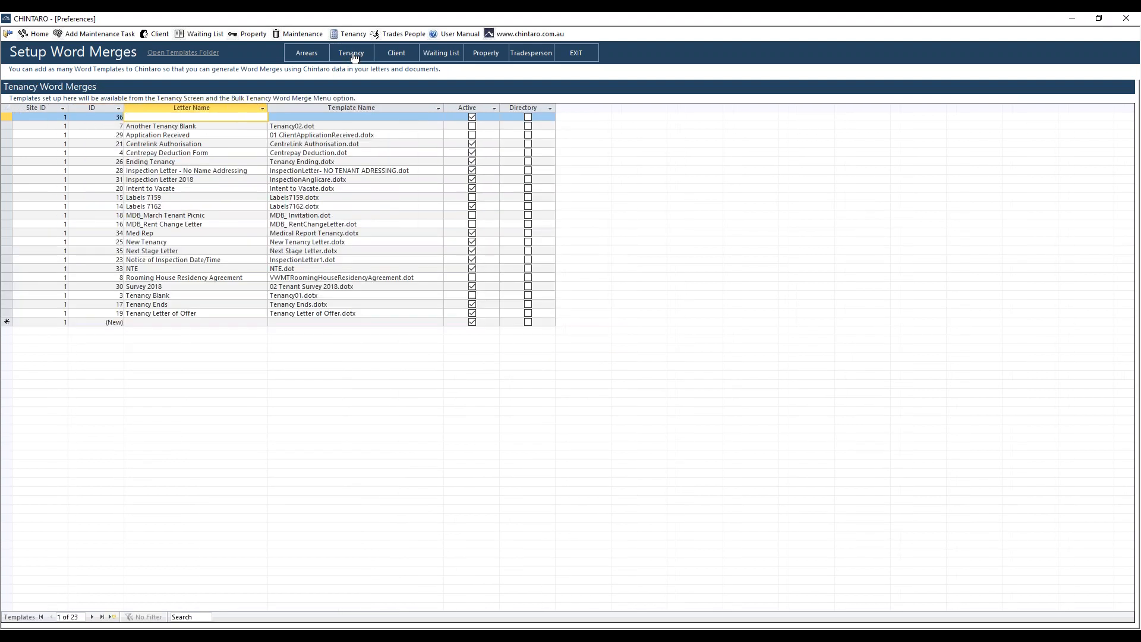
left_click(394, 56)
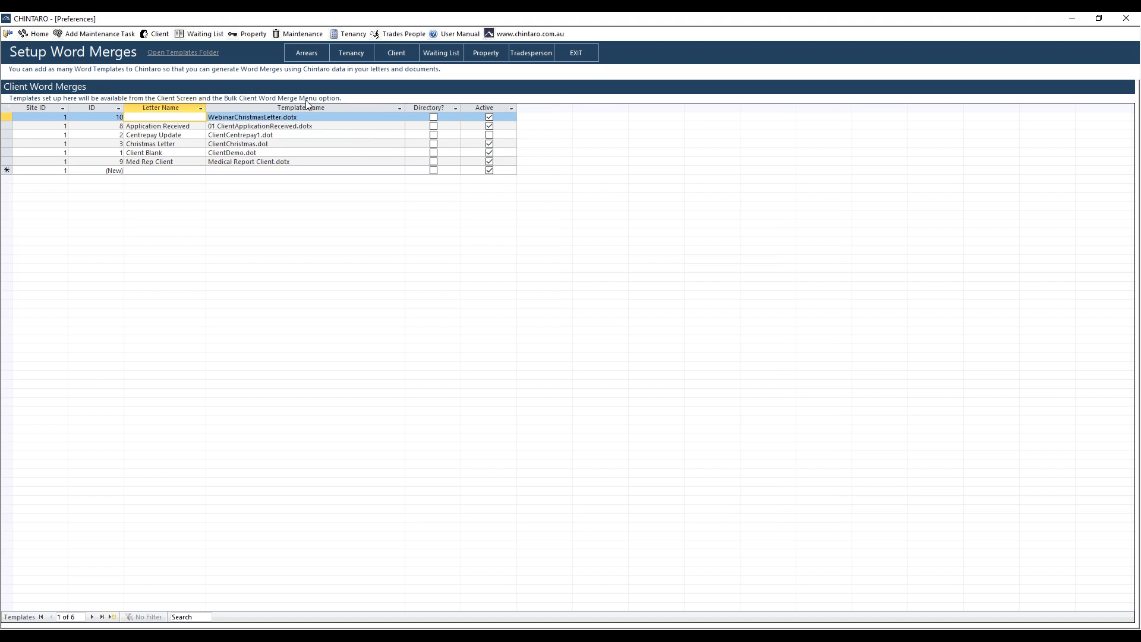
- Add a new client word merge record with the letter name Webinar Xmas Letter
left_click(162, 171)
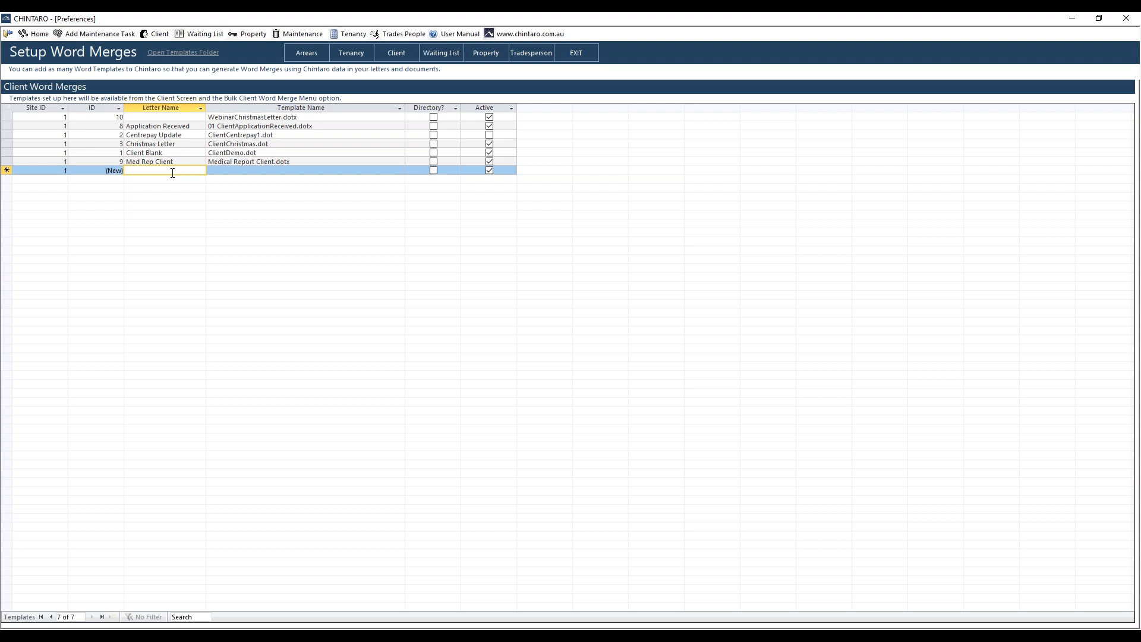
type("Webinar")
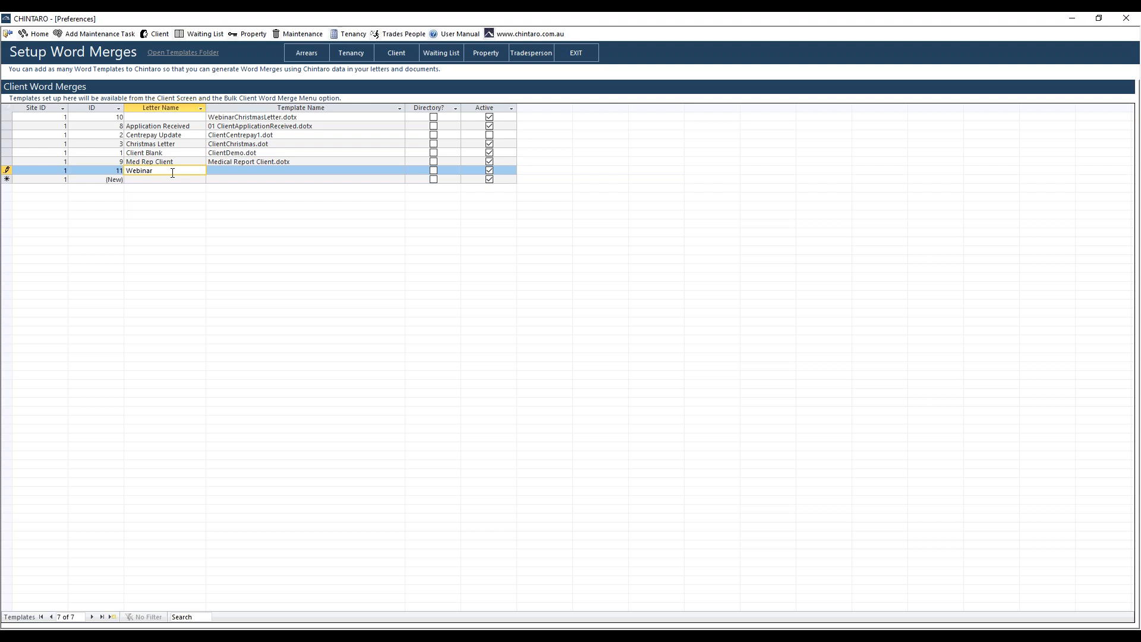
type(" Xmas Letter")
- Look through the selectable template names for the new record and check the contents of the templates folder
left_click(244, 171)
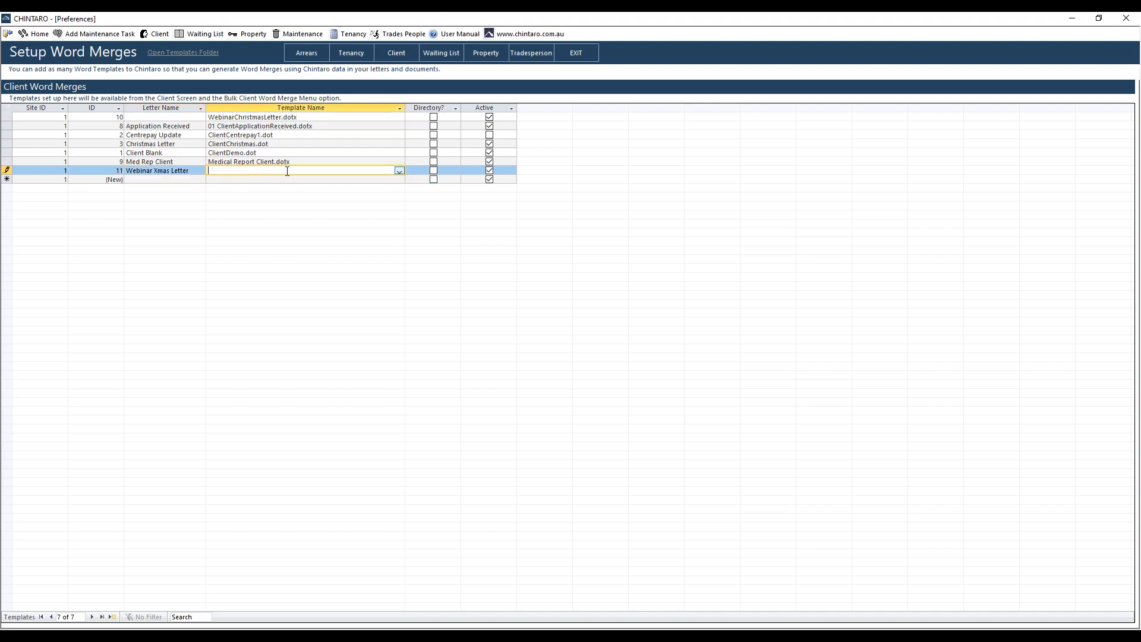
left_click(398, 171)
left_click(398, 170)
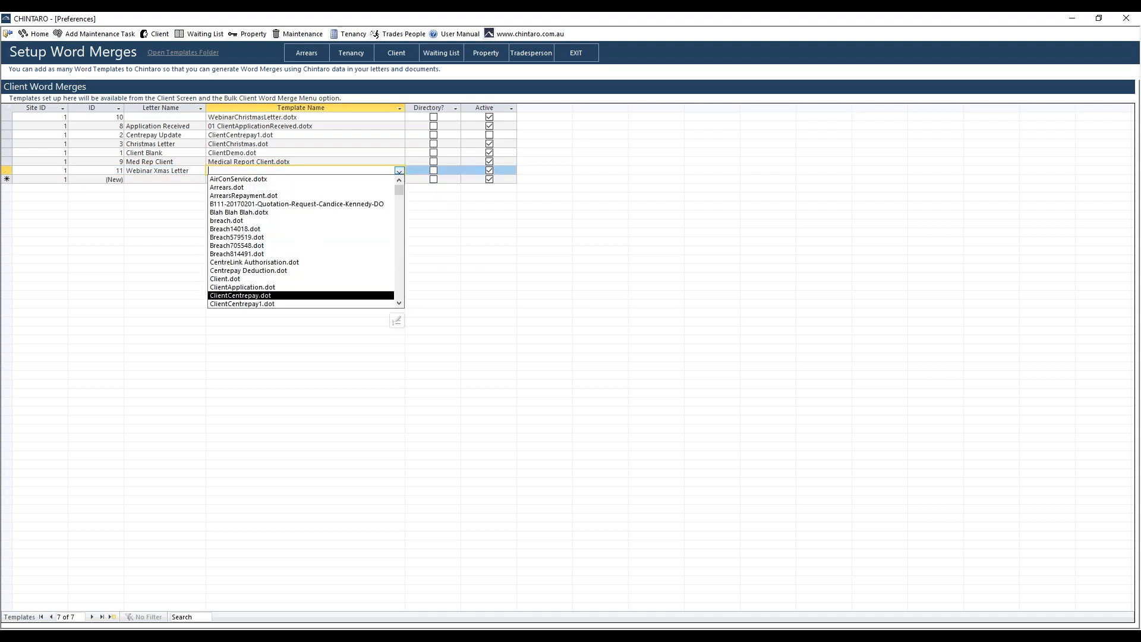
key("Escape")
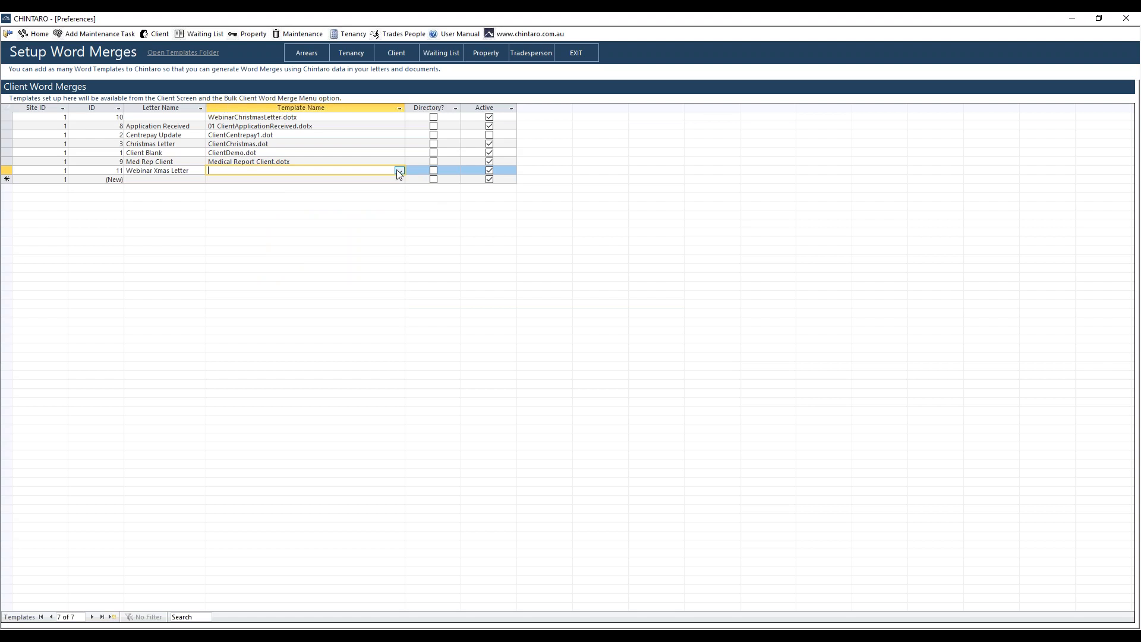
left_click(178, 55)
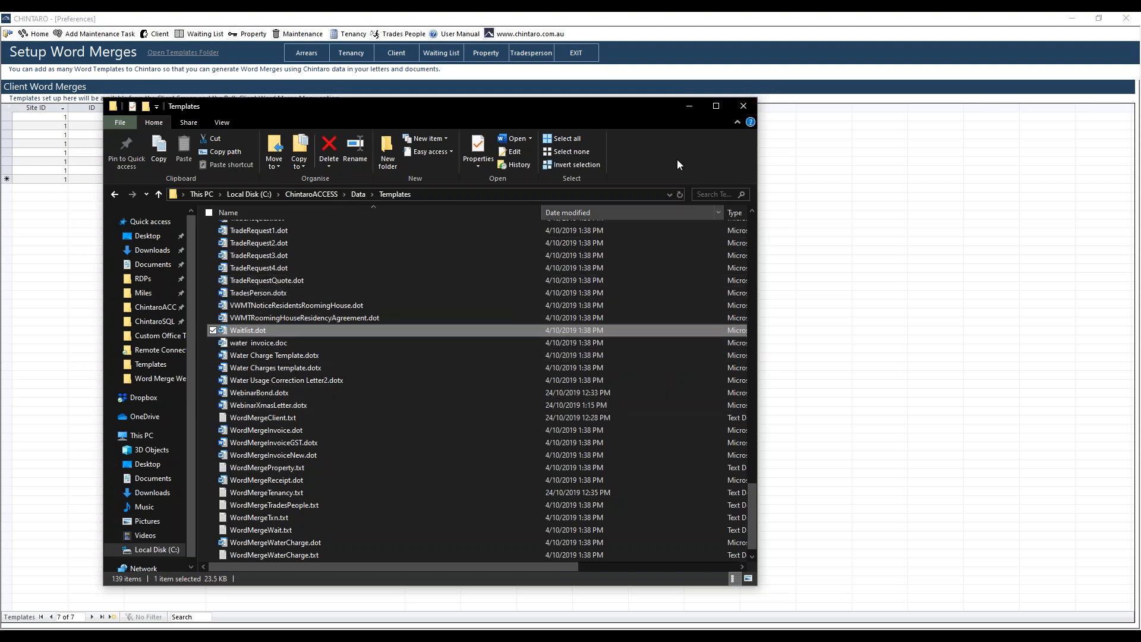
left_click(743, 106)
- Assign the WebinarXmasLetter.dotx template to the Webinar Xmas Letter record and exit the Word merge setup
left_click(395, 168)
left_click(400, 171)
left_click_drag(401, 188, 400, 217)
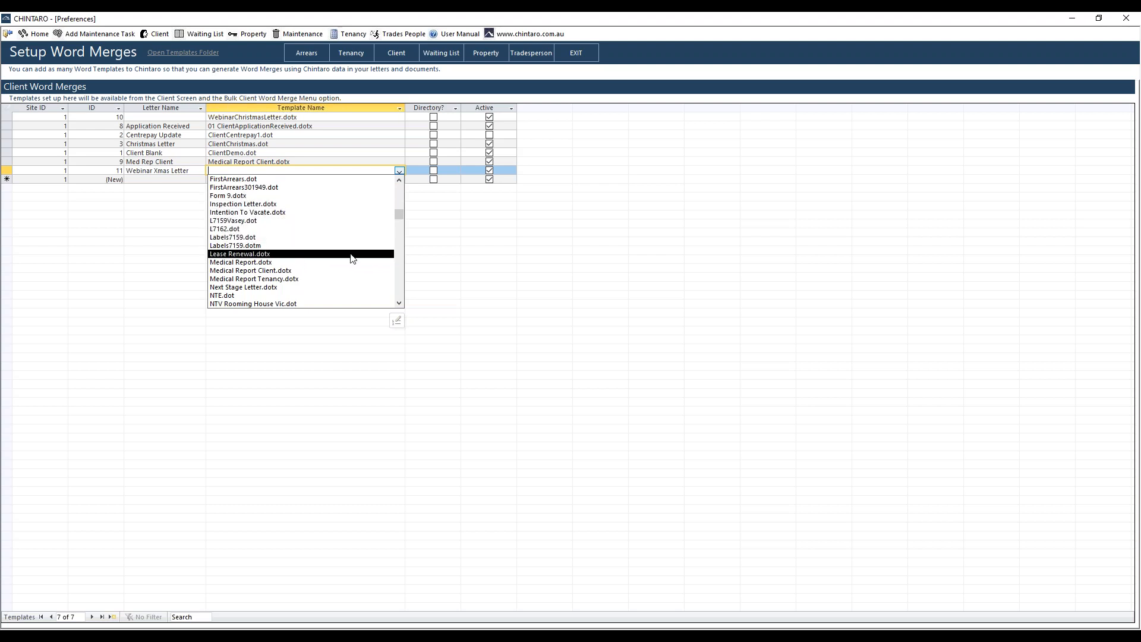
left_click_drag(399, 215, 403, 271)
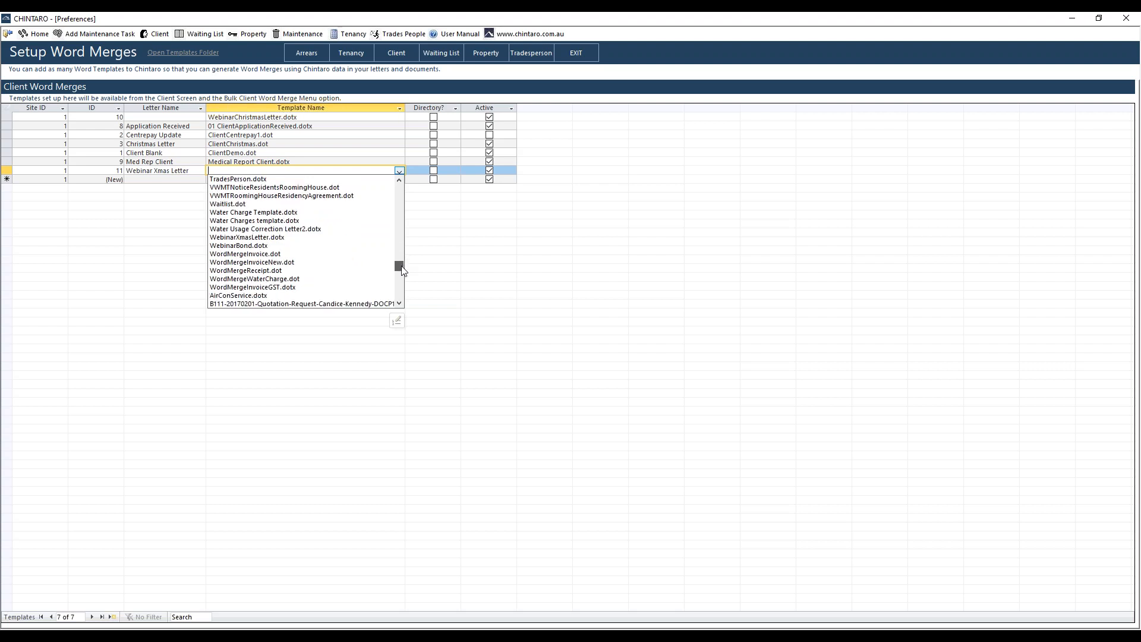
left_click(235, 239)
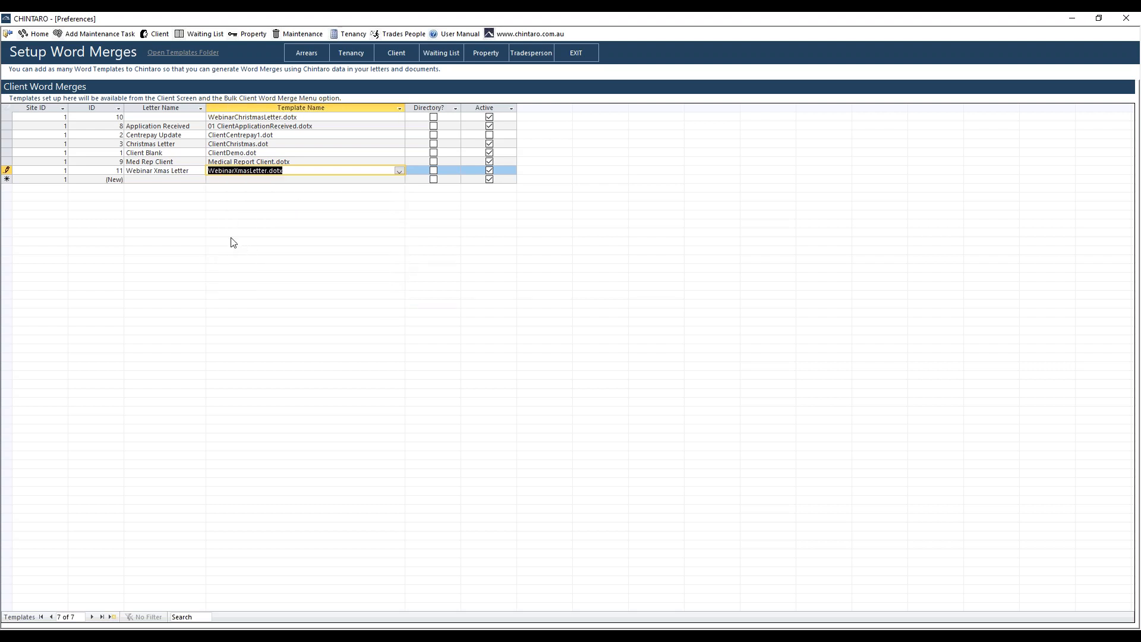
left_click(577, 52)
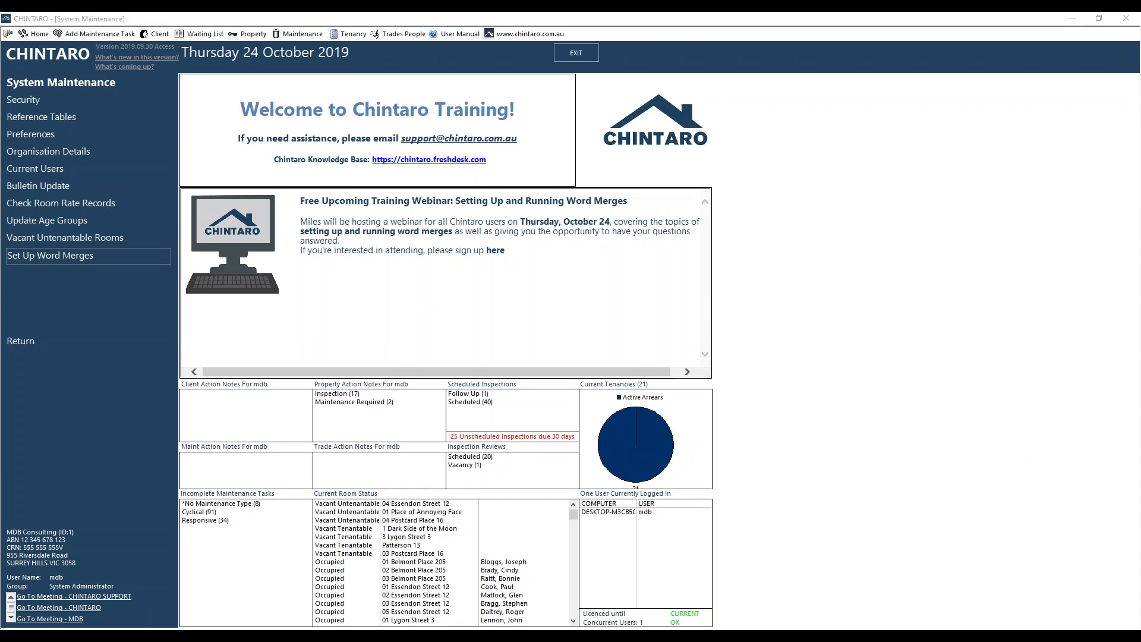
- Return to the presentation slideshow and advance past the "How to Setup a Word Merge Template" slide
left_click(433, 587)
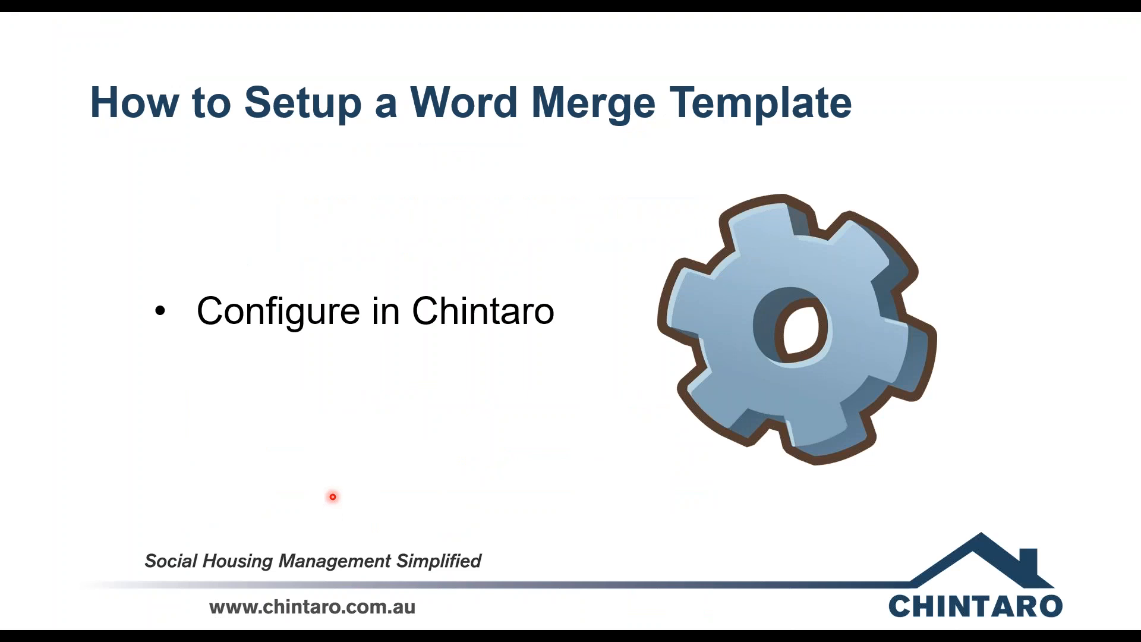
key("Right")
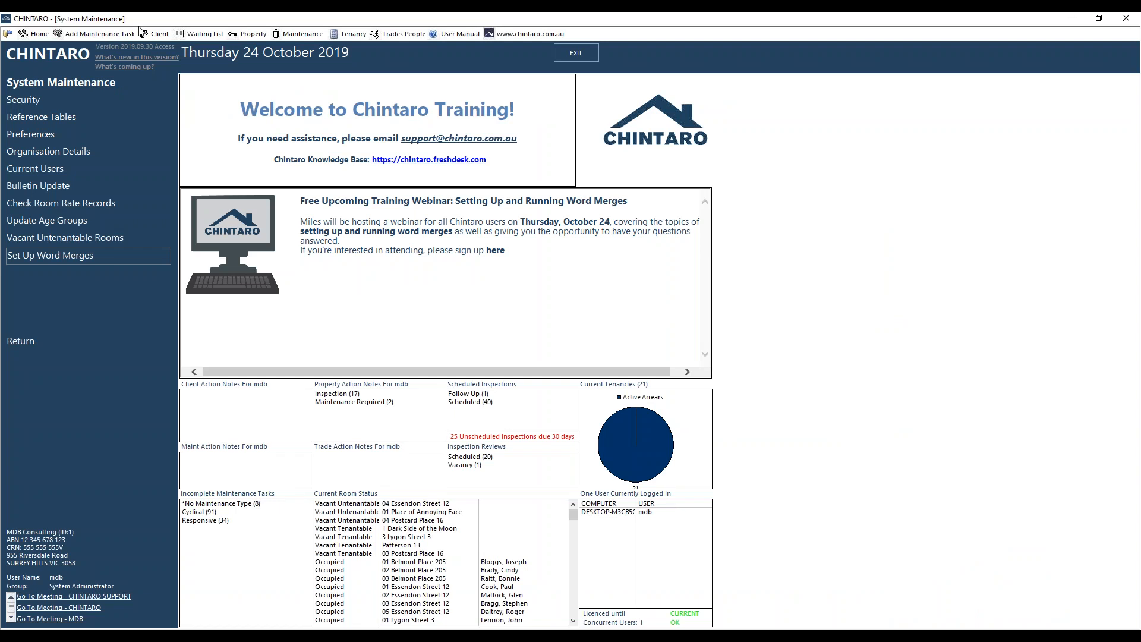
- Switch to Chintaro, open the client list, view the third client's record, and return to the list
left_click(157, 34)
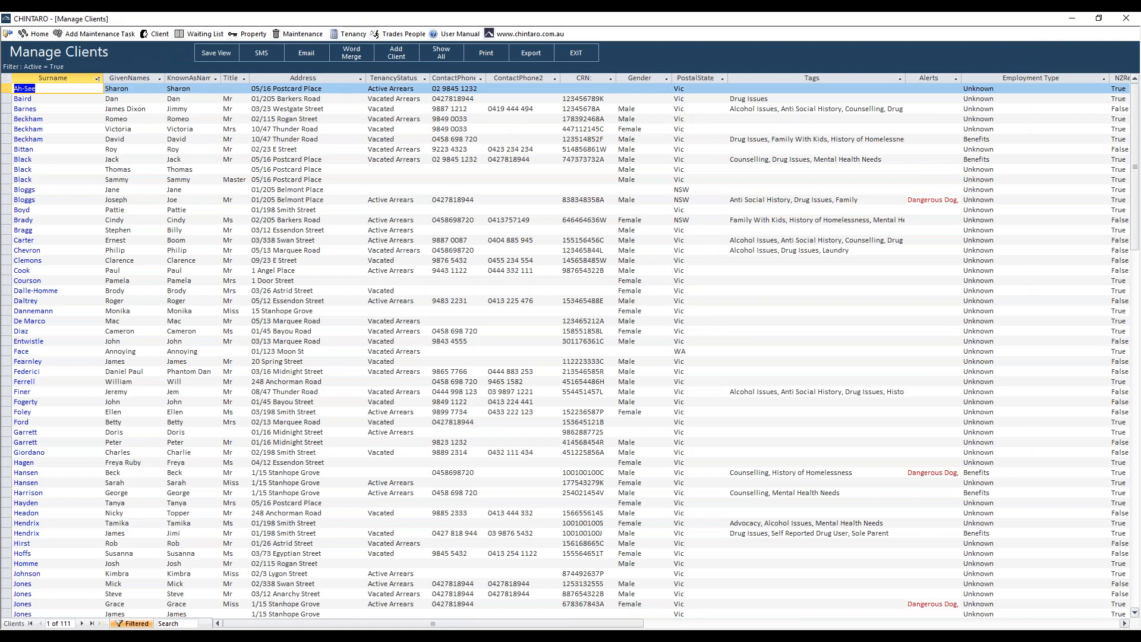
double_click(108, 109)
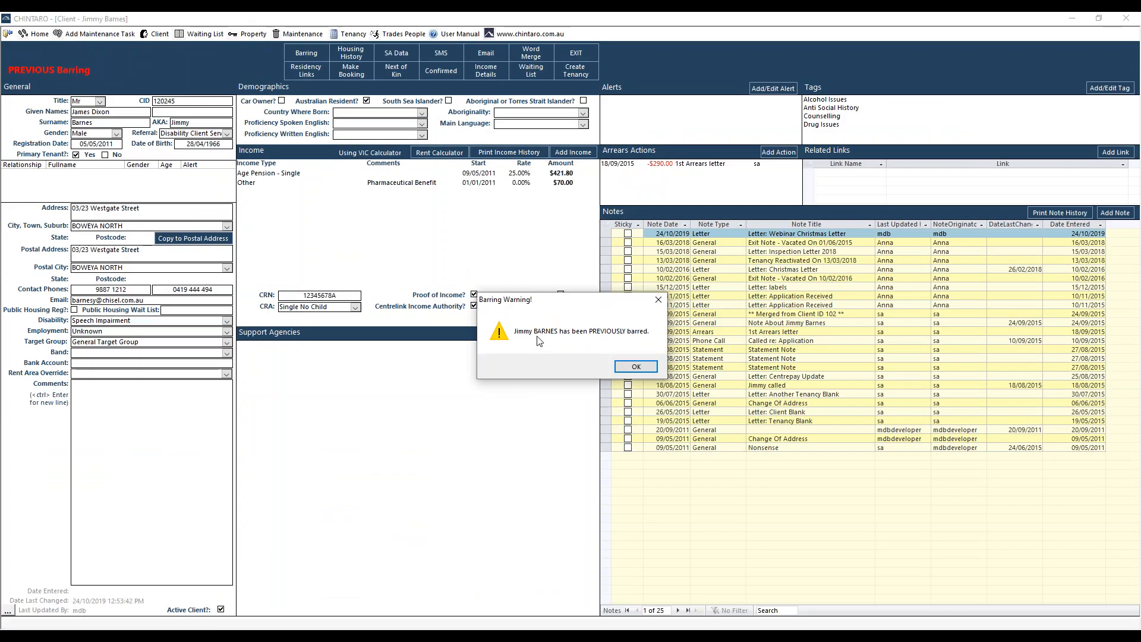
left_click(631, 371)
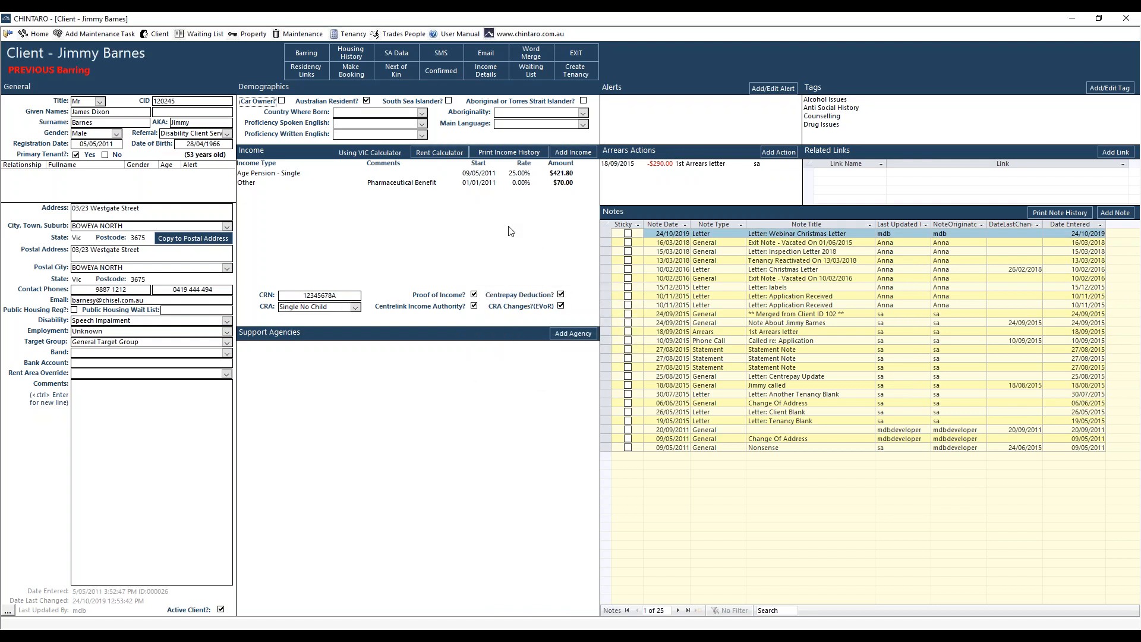
left_click(8, 34)
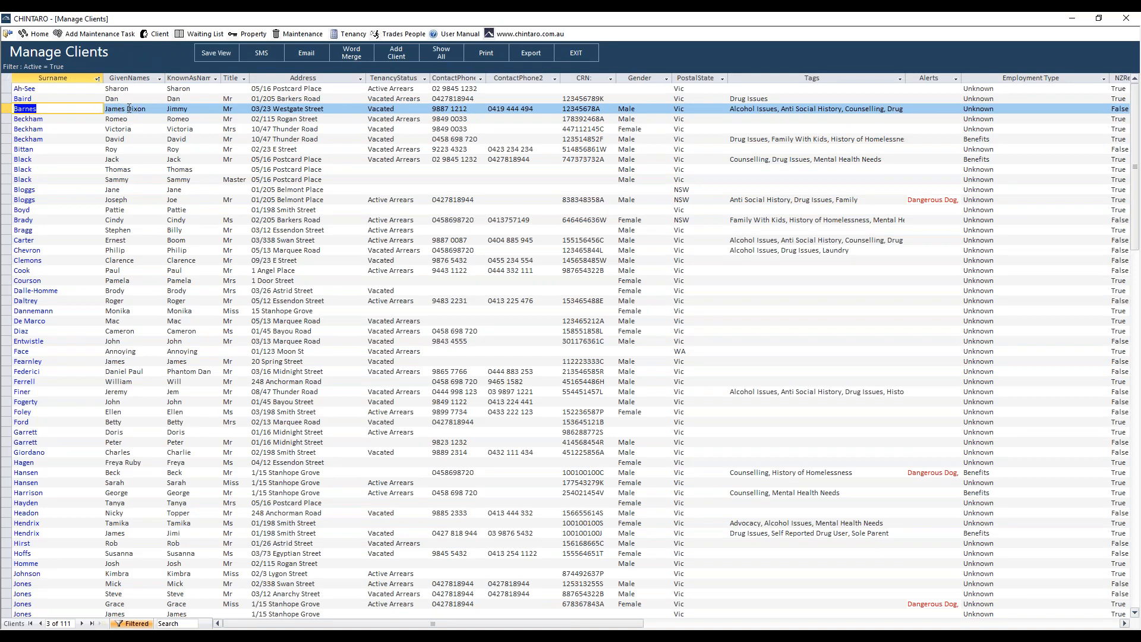
- Select the third client's row, view the Word merge templates offered from the client list, and exit the dialog
left_click(11, 97)
left_click(10, 88)
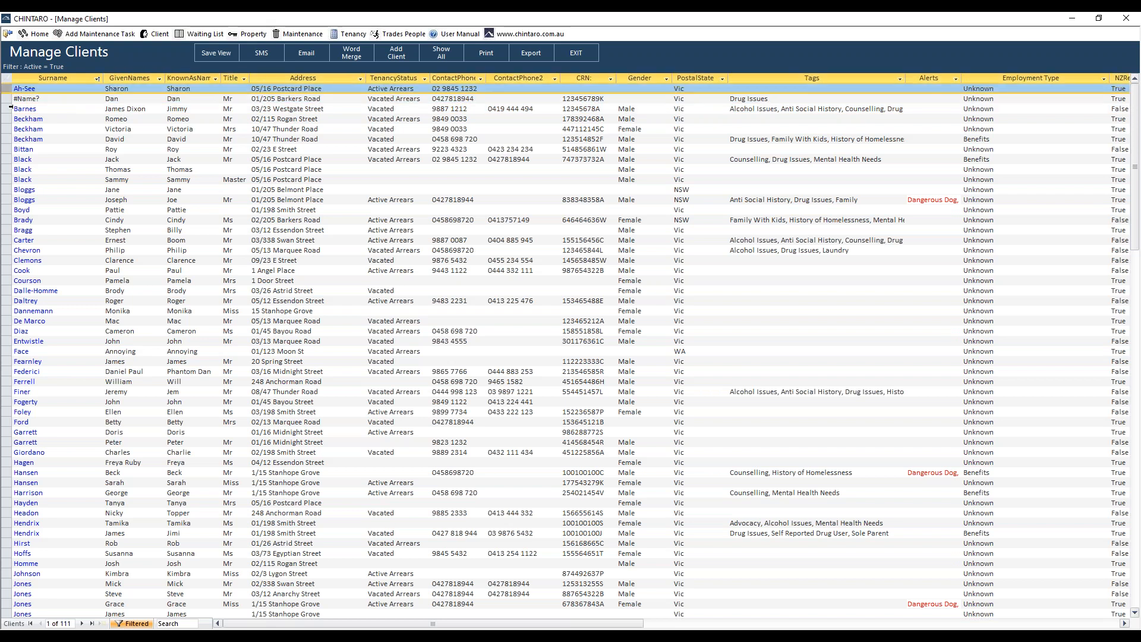
left_click(10, 108)
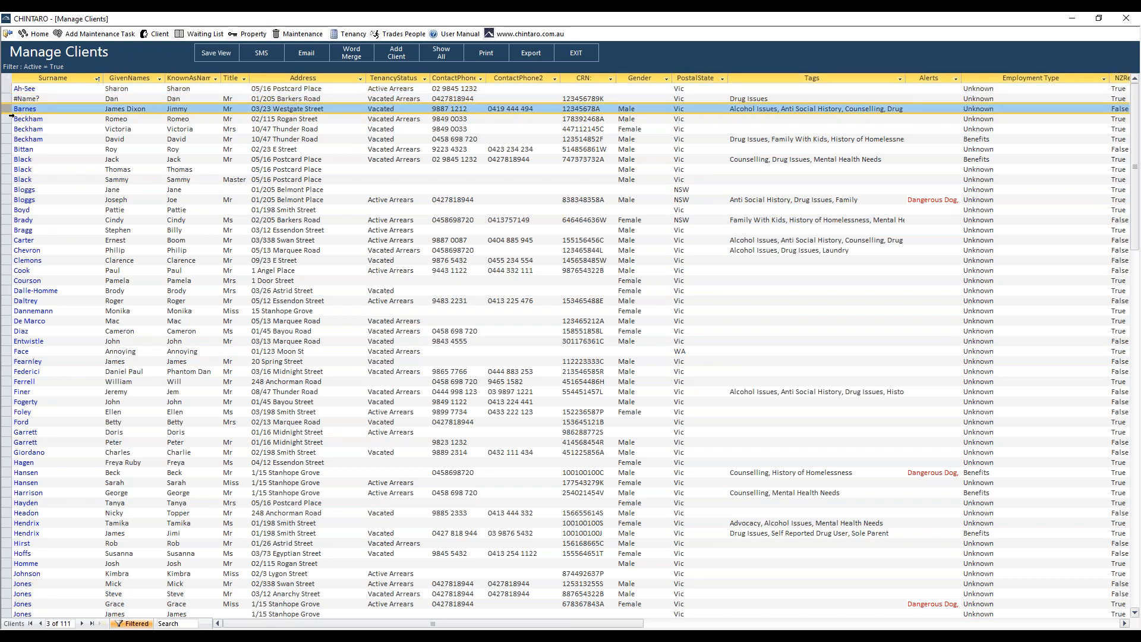
left_click(350, 58)
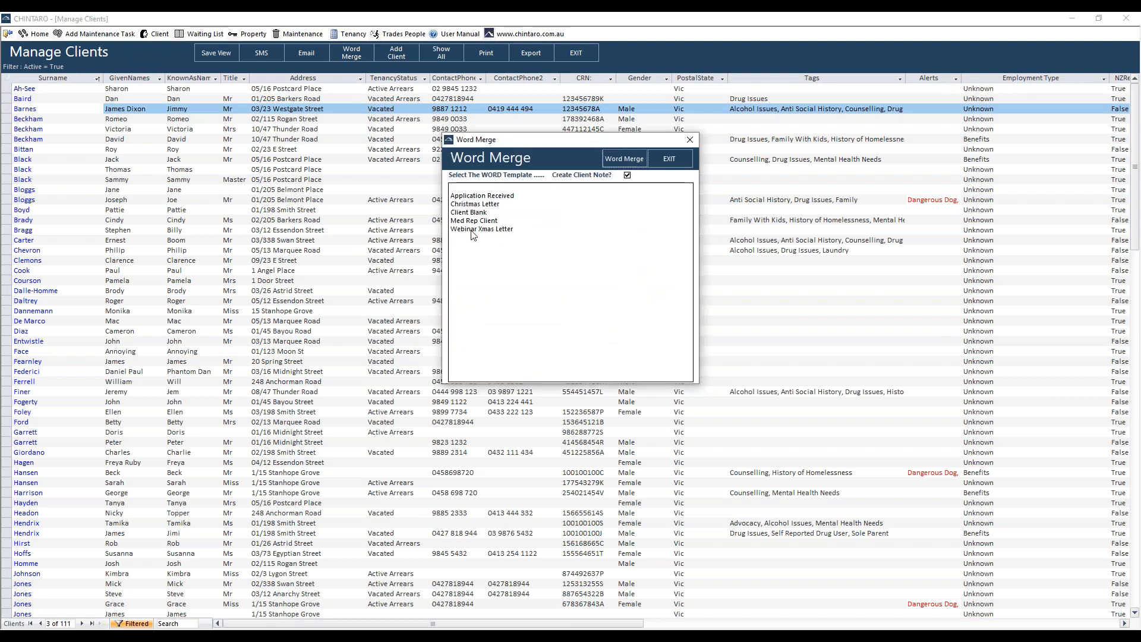
left_click(670, 160)
- Open the third client's record, dismissing the barring warning, and select the Webinar Xmas Letter template for its Word merge
double_click(185, 109)
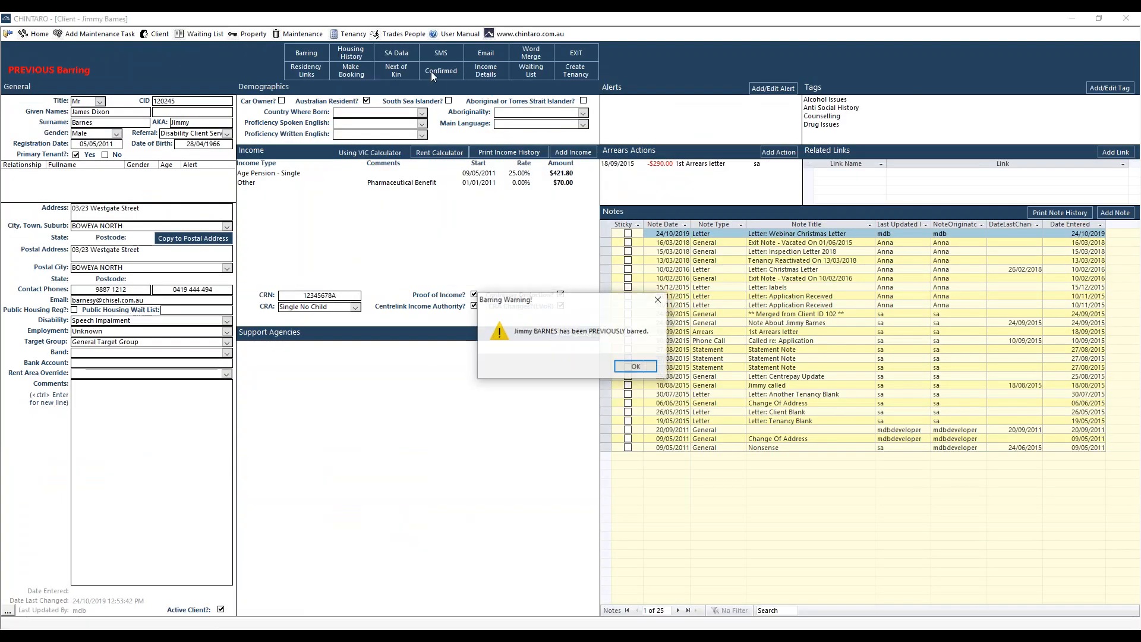
left_click(635, 366)
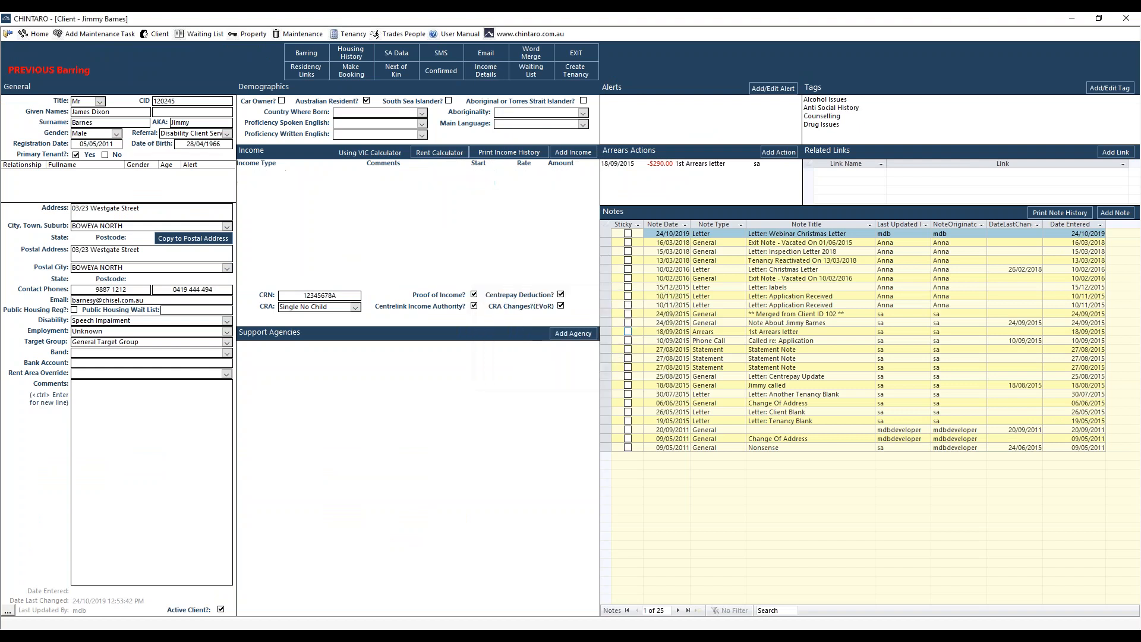
left_click(538, 55)
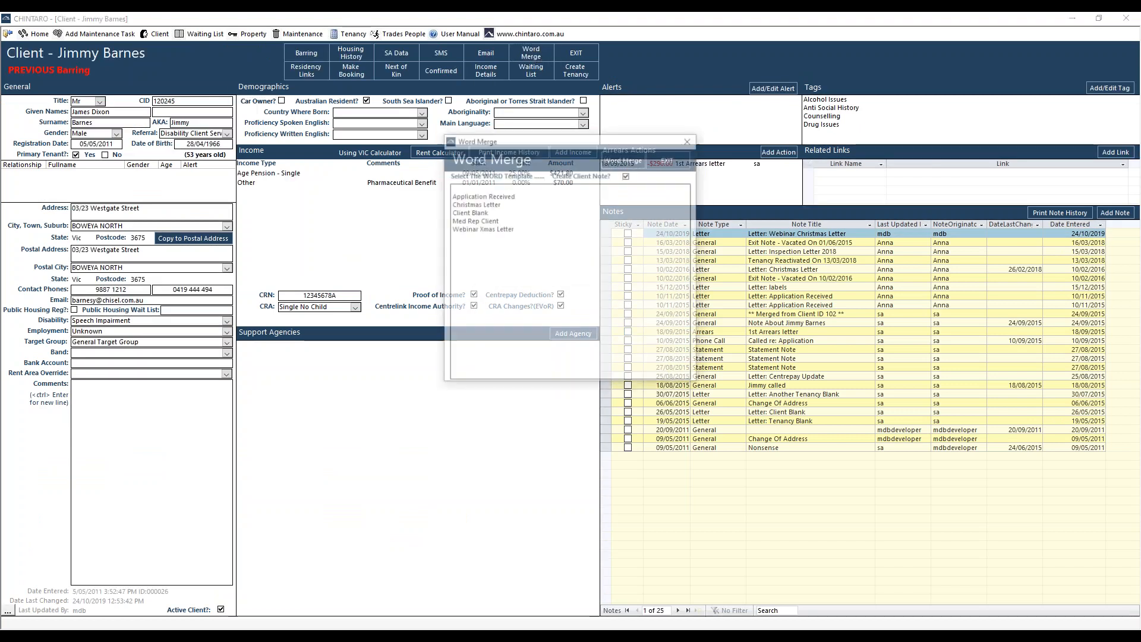
left_click(456, 232)
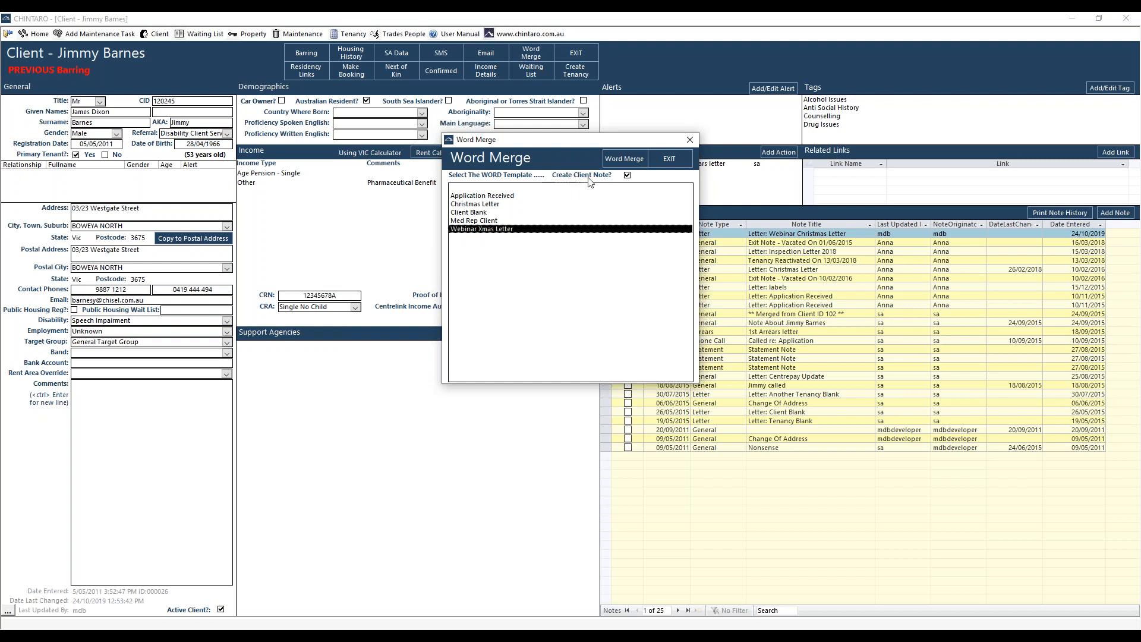
left_click_drag(569, 141, 417, 136)
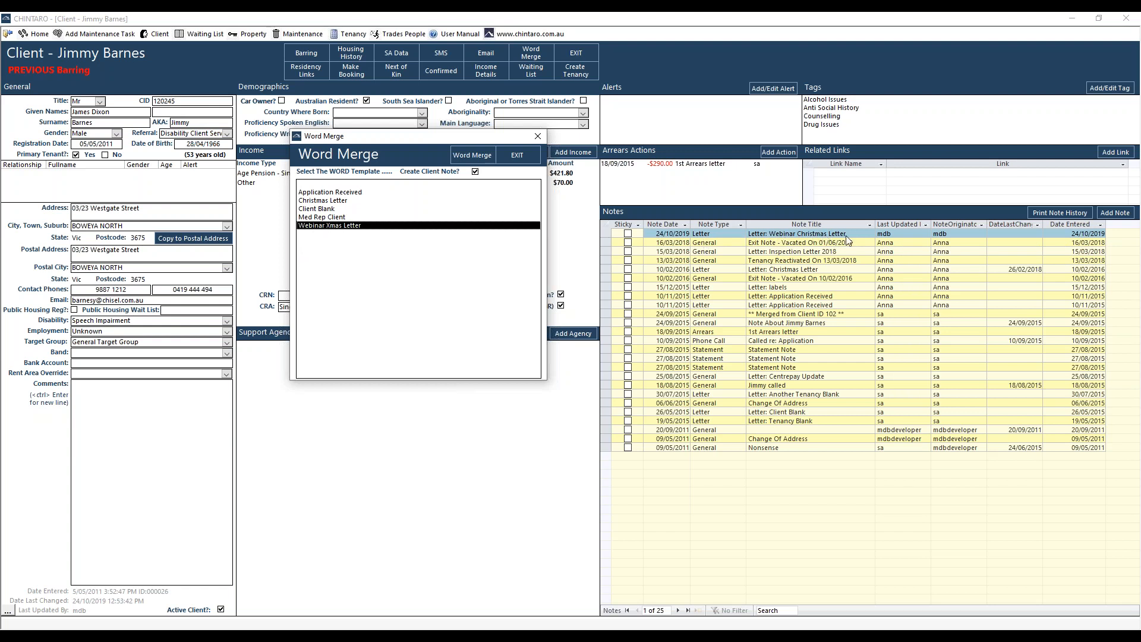
- Try to run the Webinar Xmas Letter merge with Create Client Note enabled
left_click(475, 172)
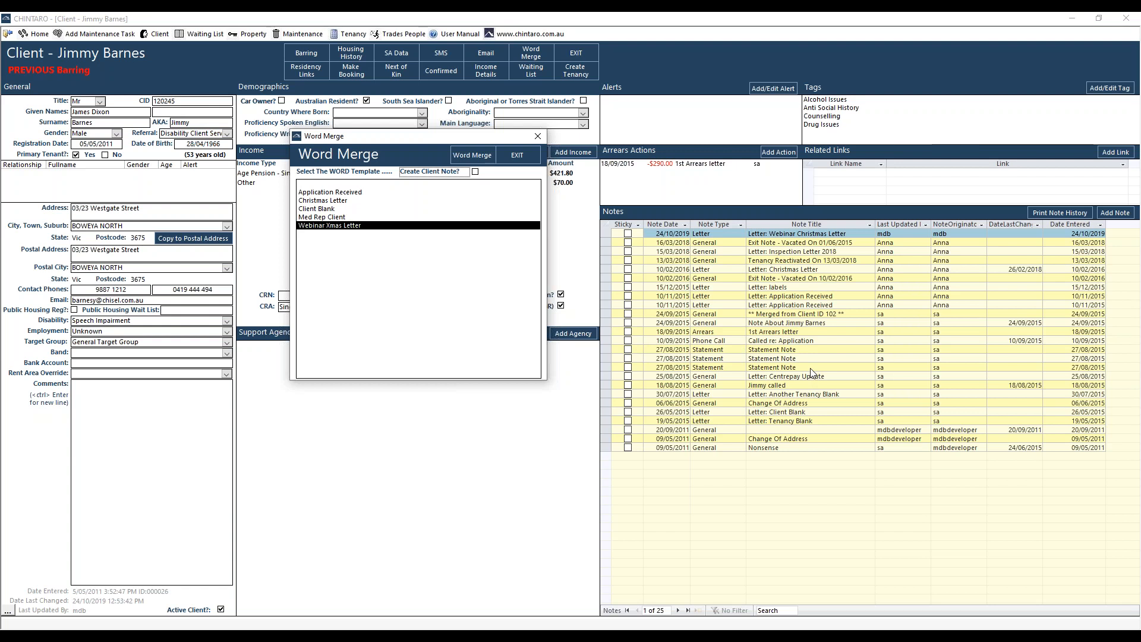
left_click(476, 172)
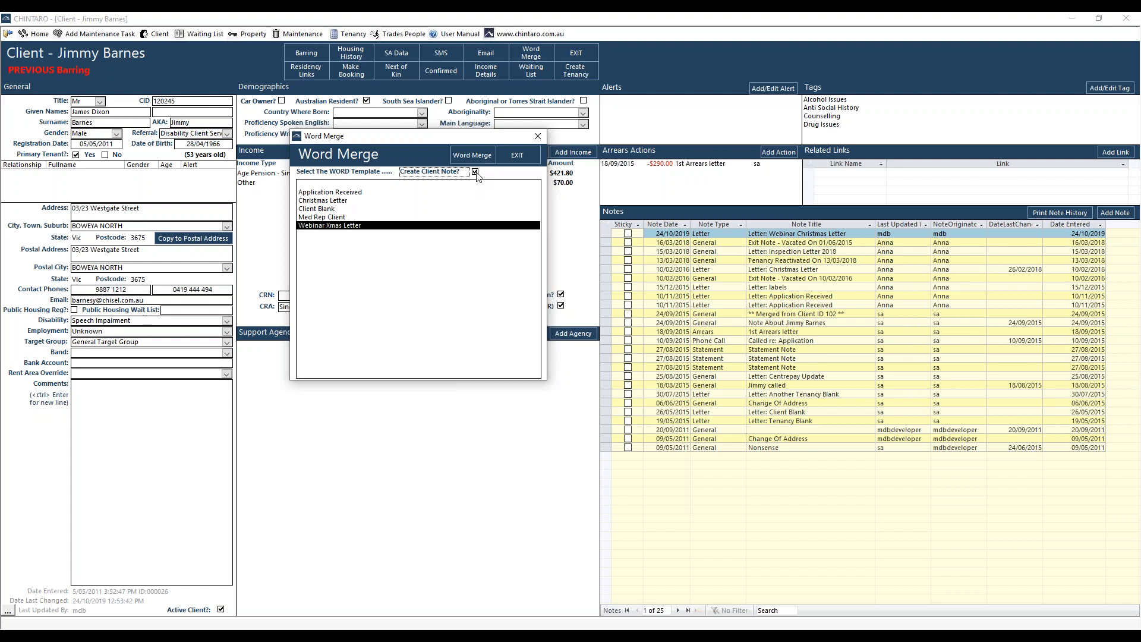
left_click(467, 156)
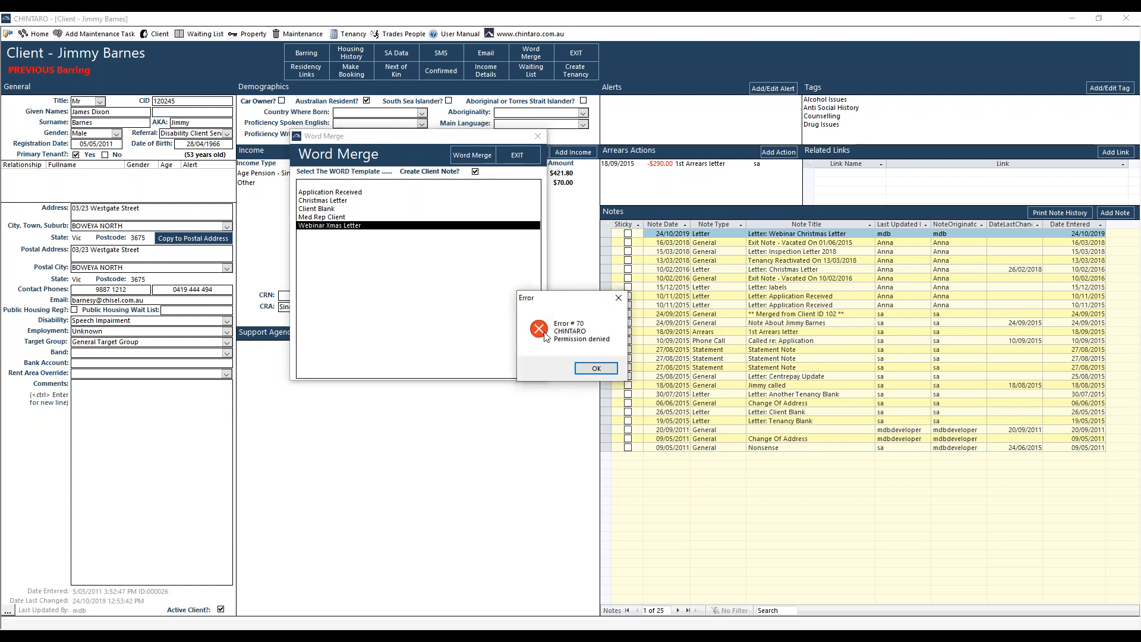
- Dismiss the error and close WebinarXmasLetter.dotx in Word, and run the Webinar Xmas Letter merge for the client again
left_click(618, 297)
left_click(488, 634)
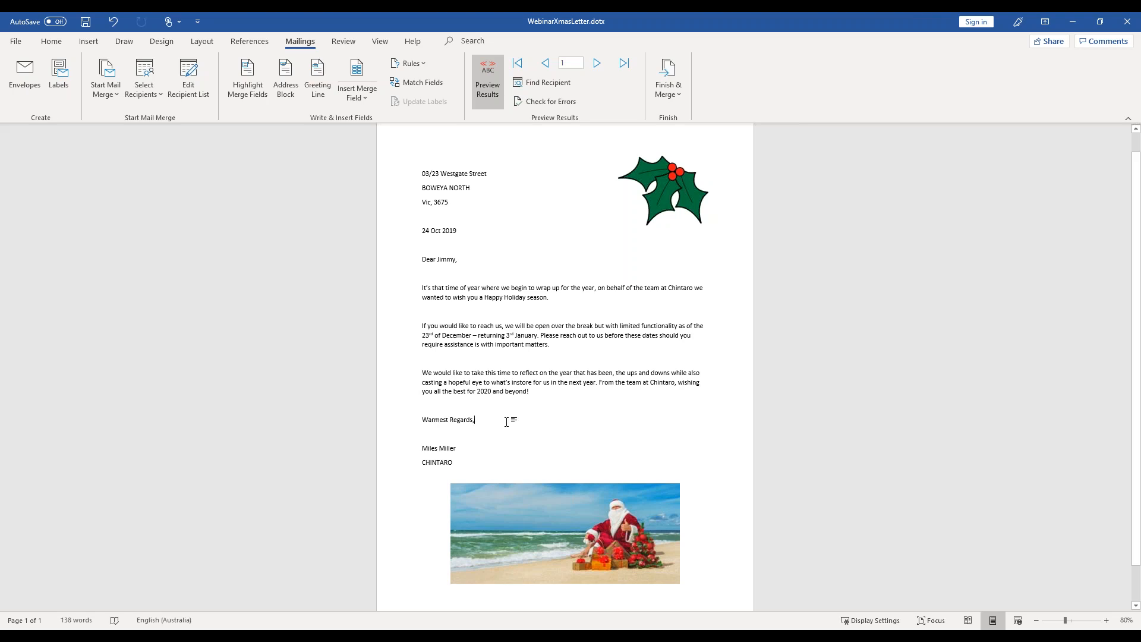
left_click(1129, 22)
left_click(388, 226)
left_click(478, 157)
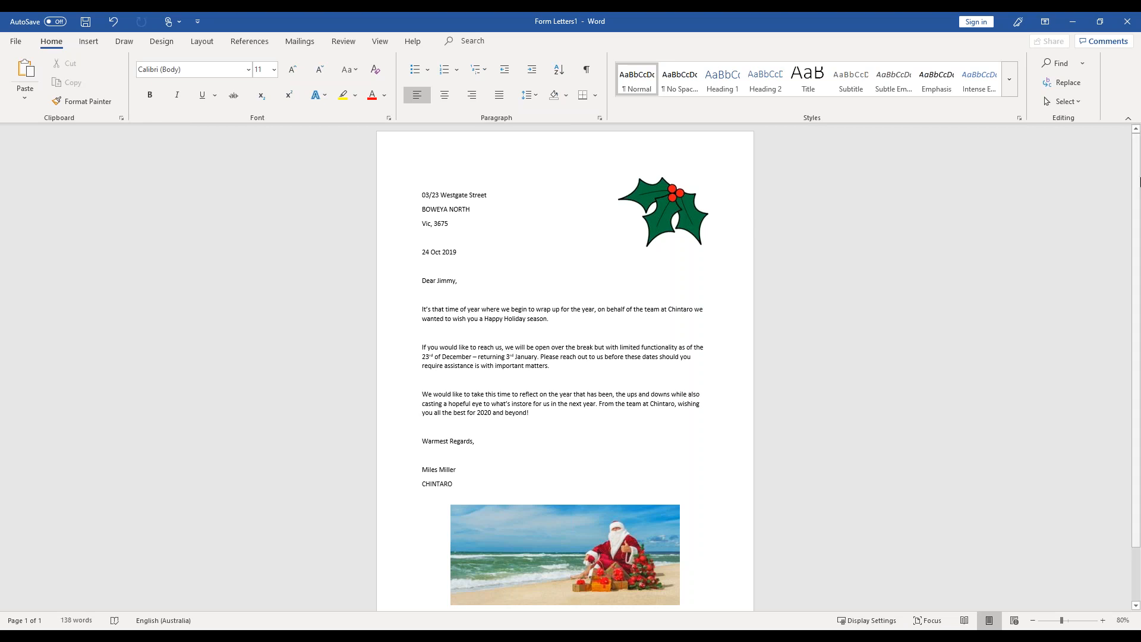
- Minimise the merged letter and switch back to the "How to Generate a Word Merge" slide in the PowerPoint slideshow
left_click(1071, 27)
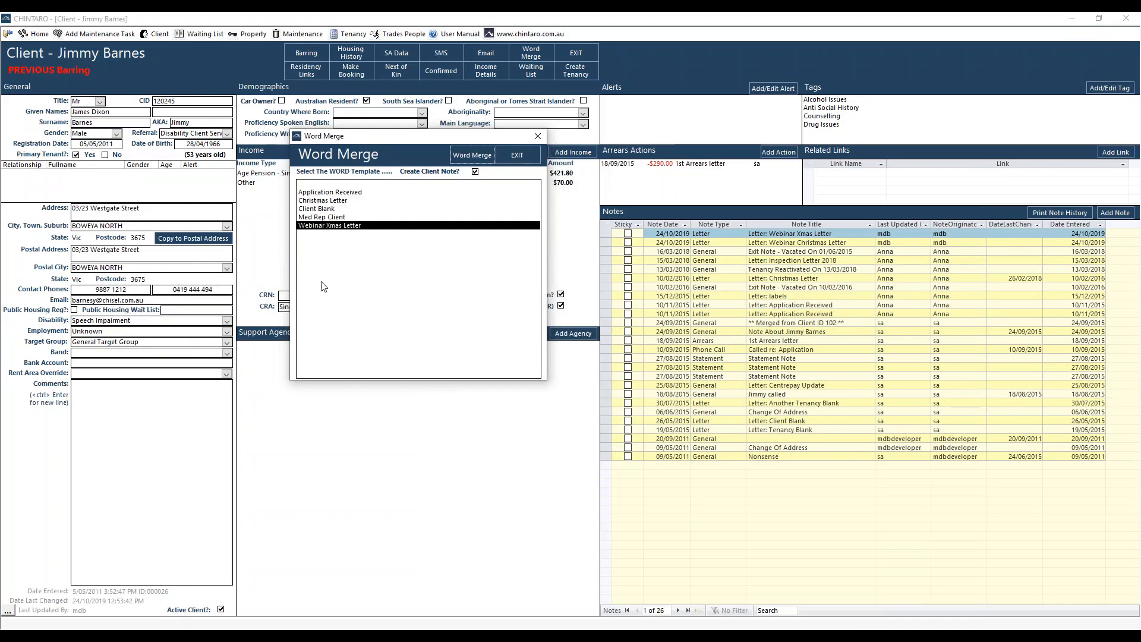
mouse_move(397, 629)
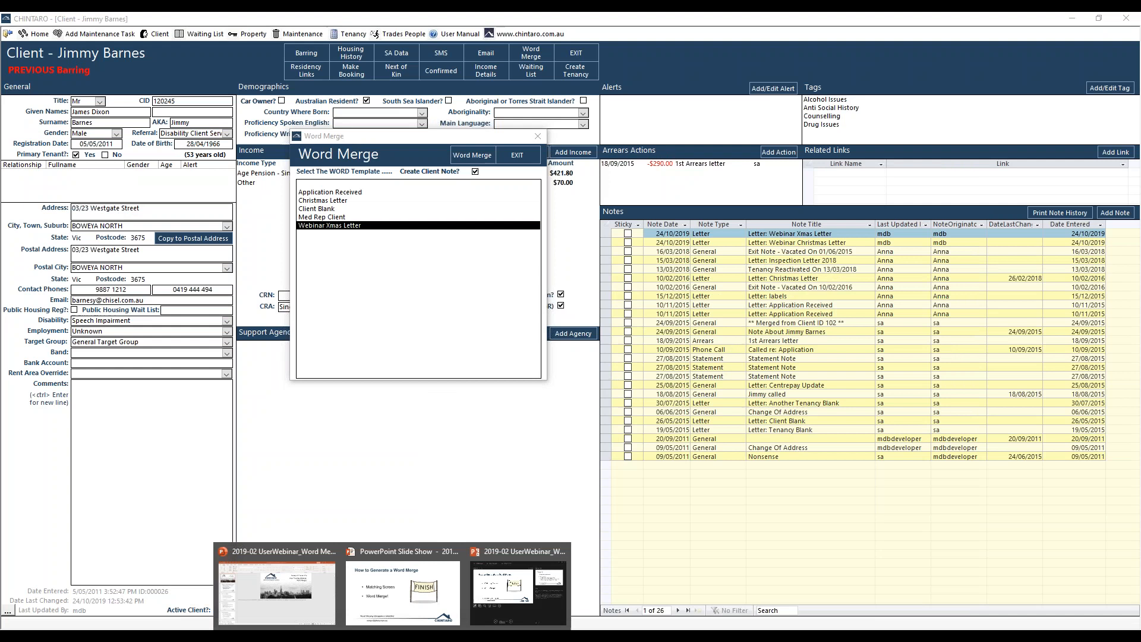
left_click(430, 583)
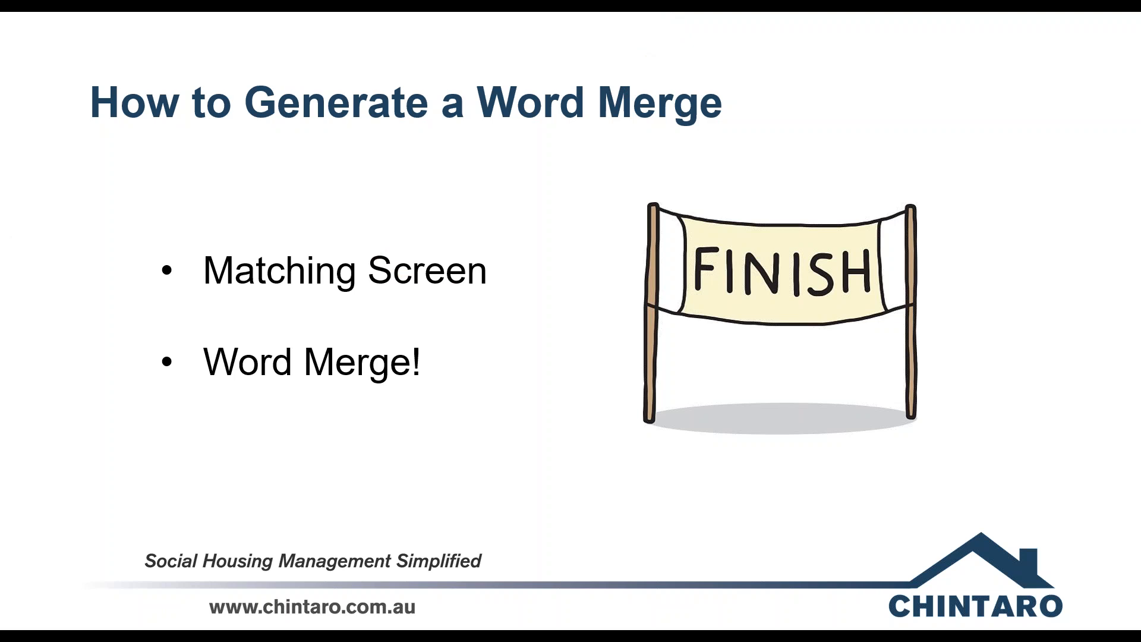
- Open Tenancy.docx in Word from the Word Merge Webinar folder in File Explorer
key("super+e")
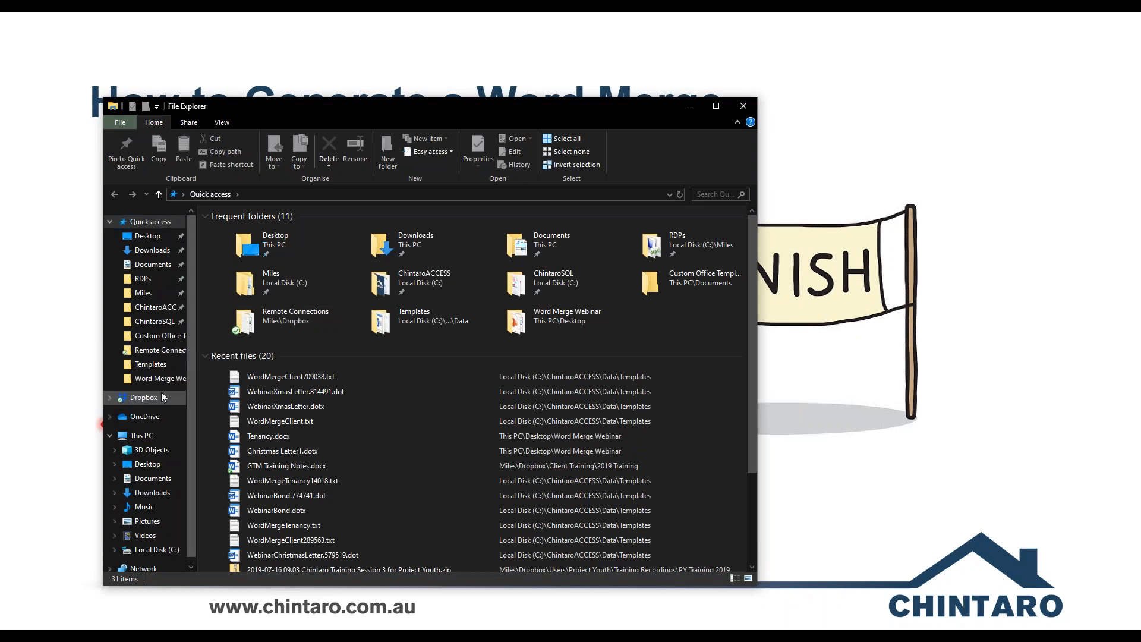
left_click(161, 380)
left_click(257, 293)
double_click(257, 294)
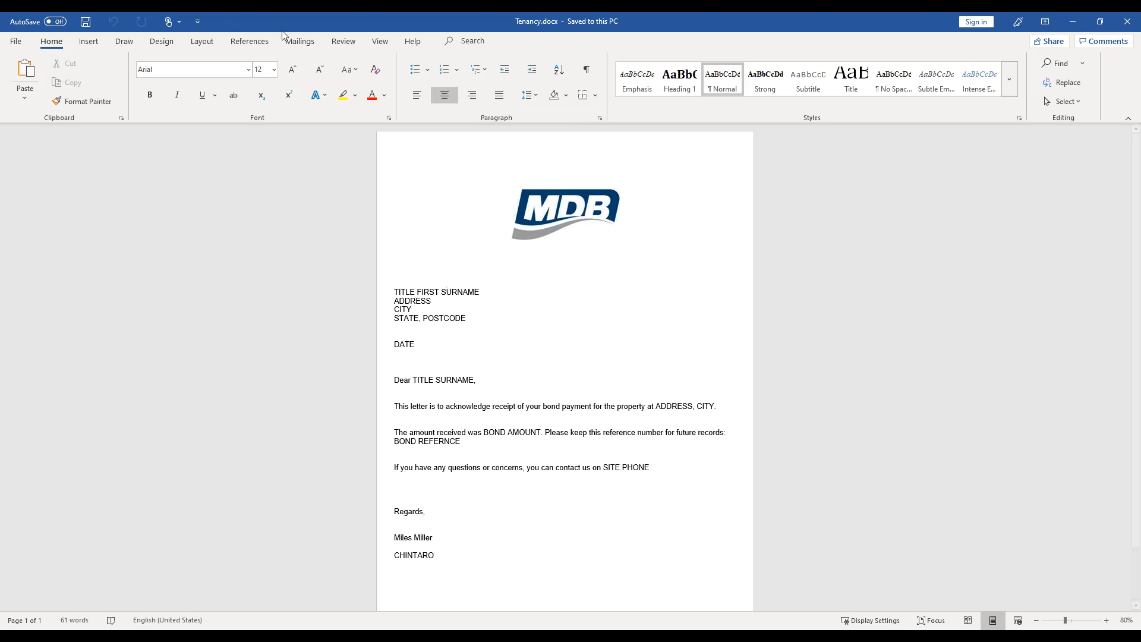
- Connect the letter to the existing recipient list WordMergeTenancy.txt in C:\ChintaroACCESS\Data\Templates
left_click(299, 43)
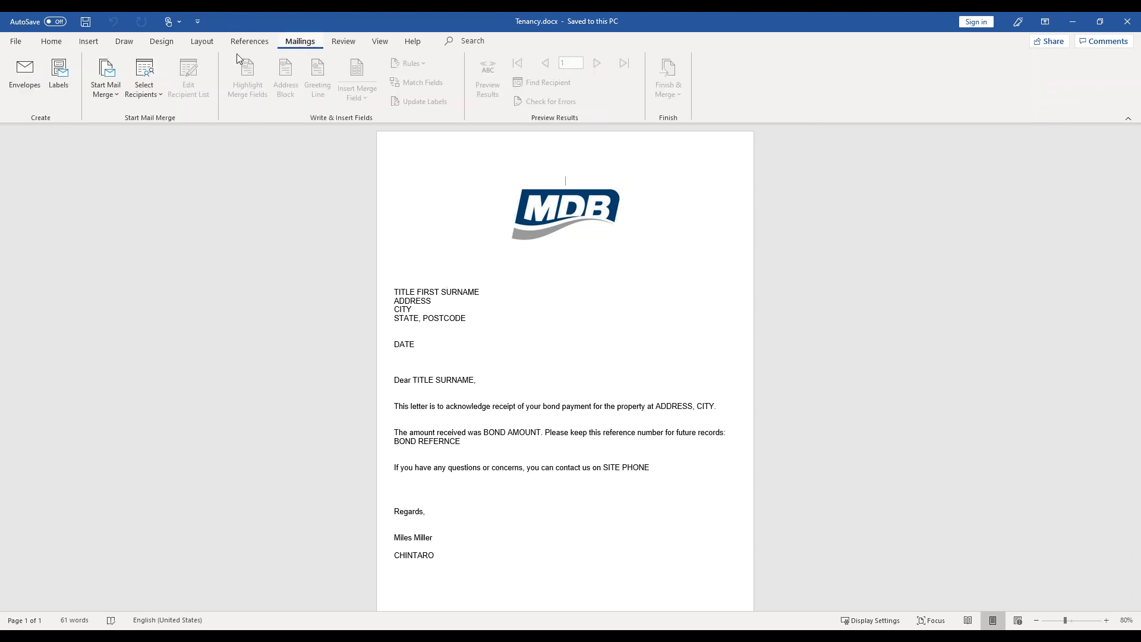
left_click(154, 85)
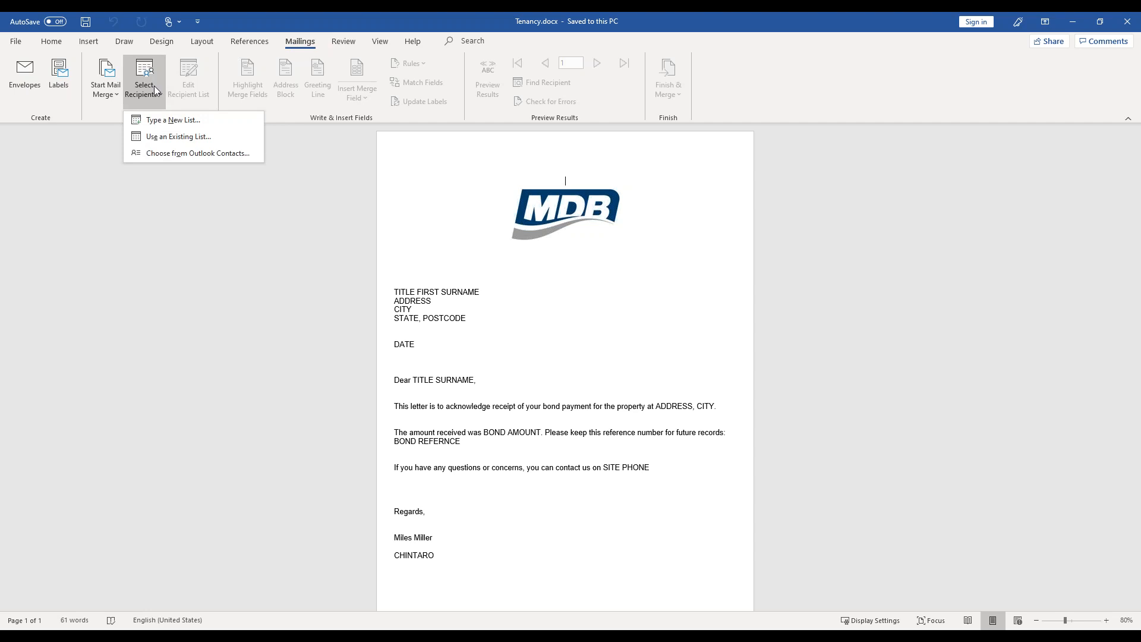
left_click(178, 137)
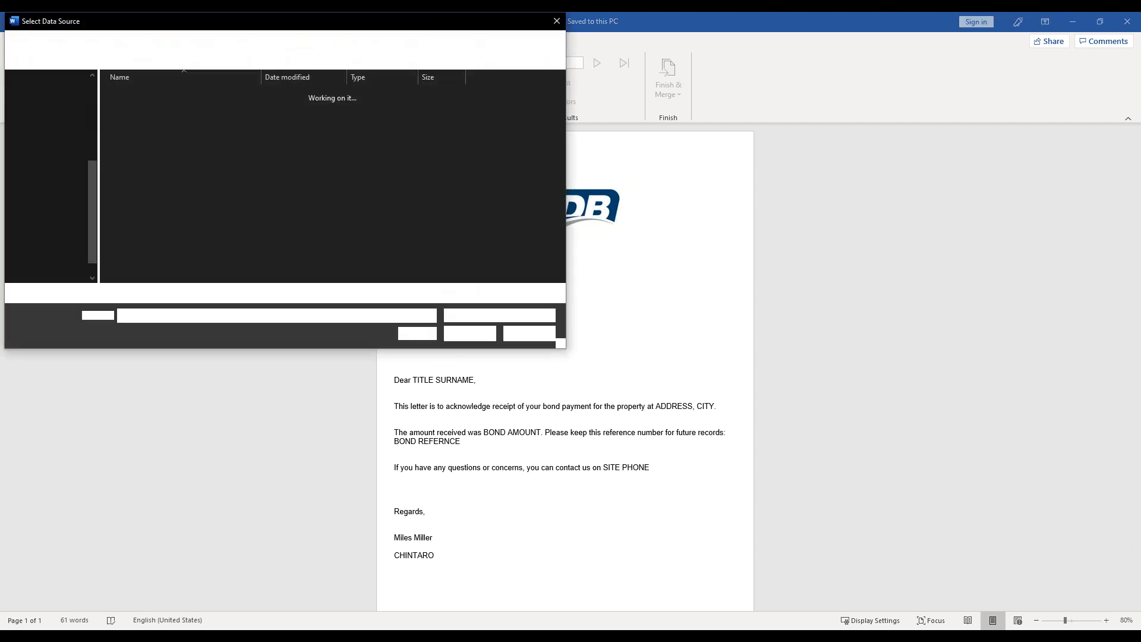
scroll(94, 163, "up", 3)
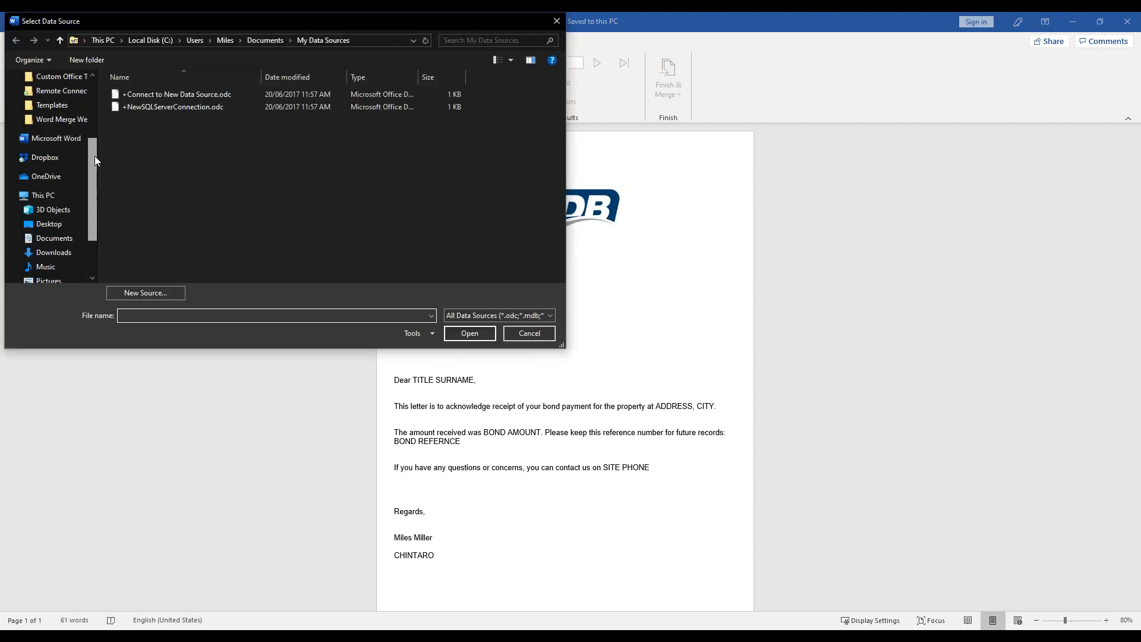
left_click(73, 136)
double_click(156, 94)
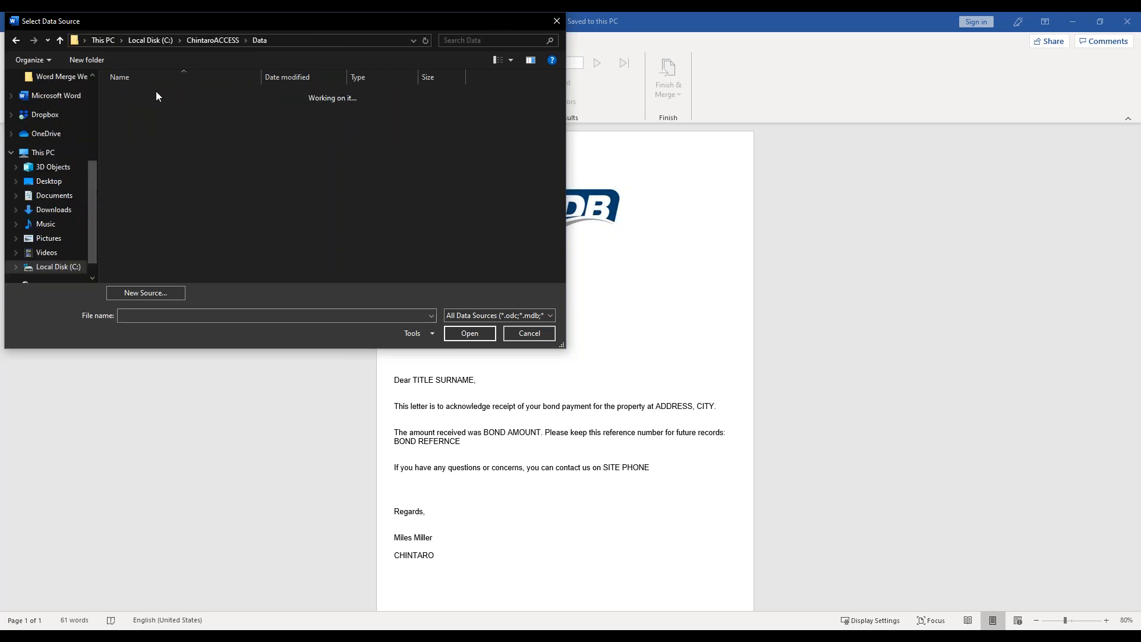
double_click(140, 156)
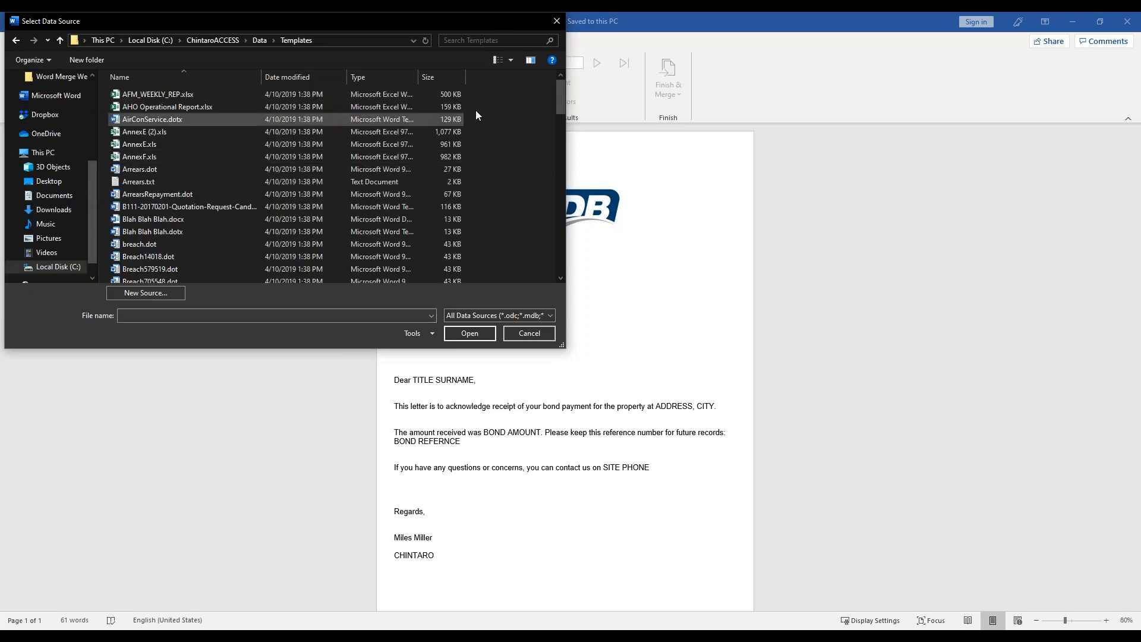
left_click_drag(560, 89, 552, 256)
left_click(154, 245)
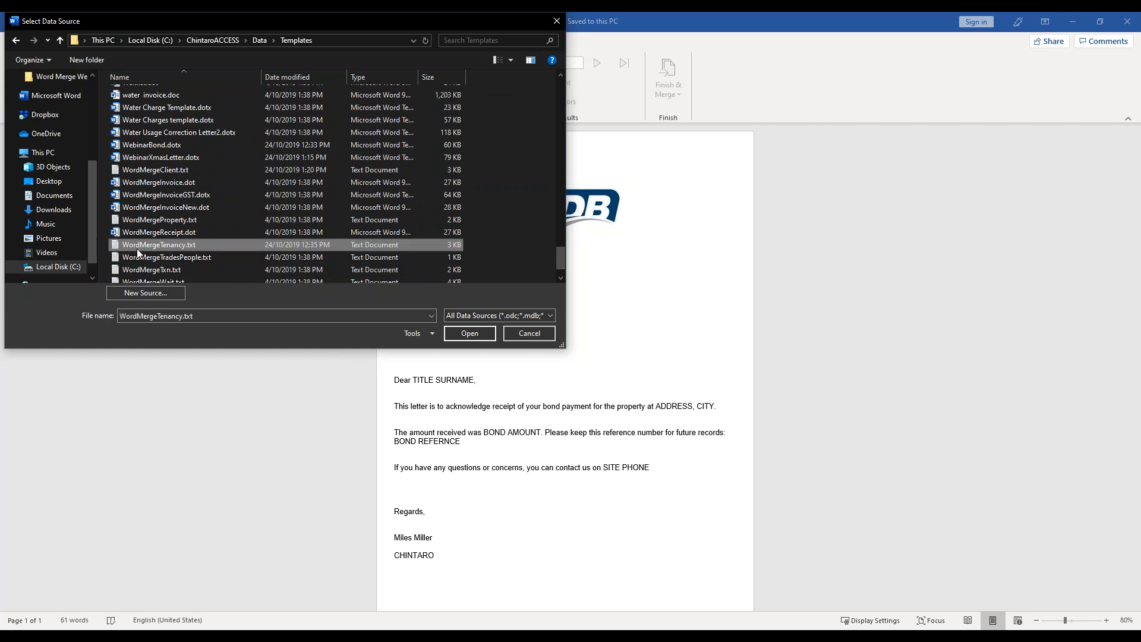
left_click(482, 332)
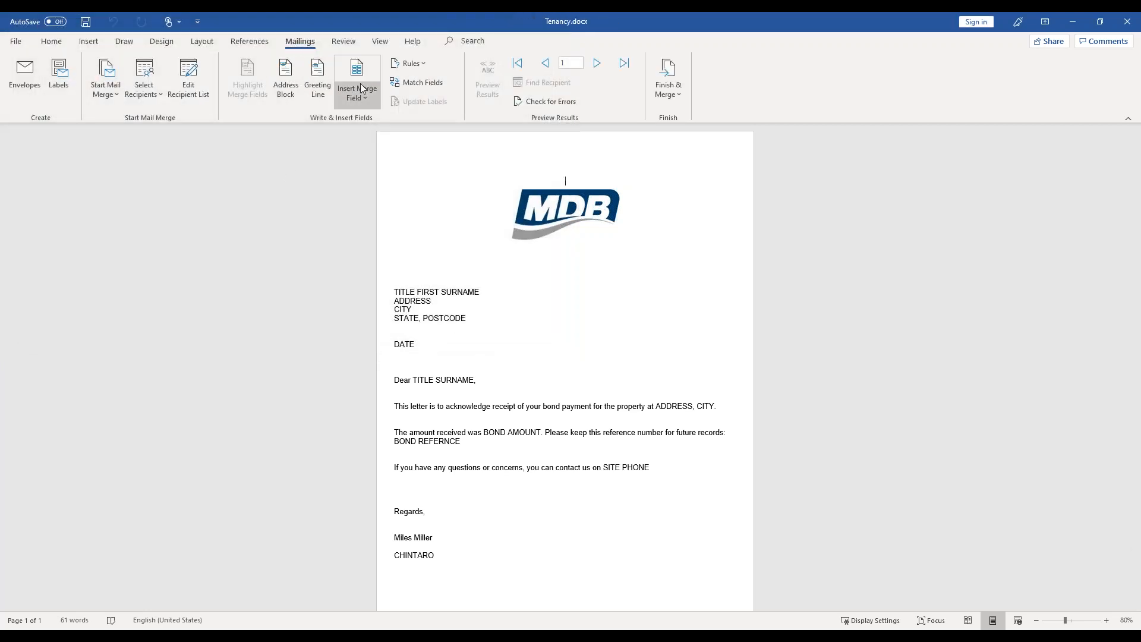
- Replace the TITLE FIRST SURNAME placeholders in the letter's address block with the Title, GivenNames and Surname merge fields
double_click(403, 291)
left_click(358, 94)
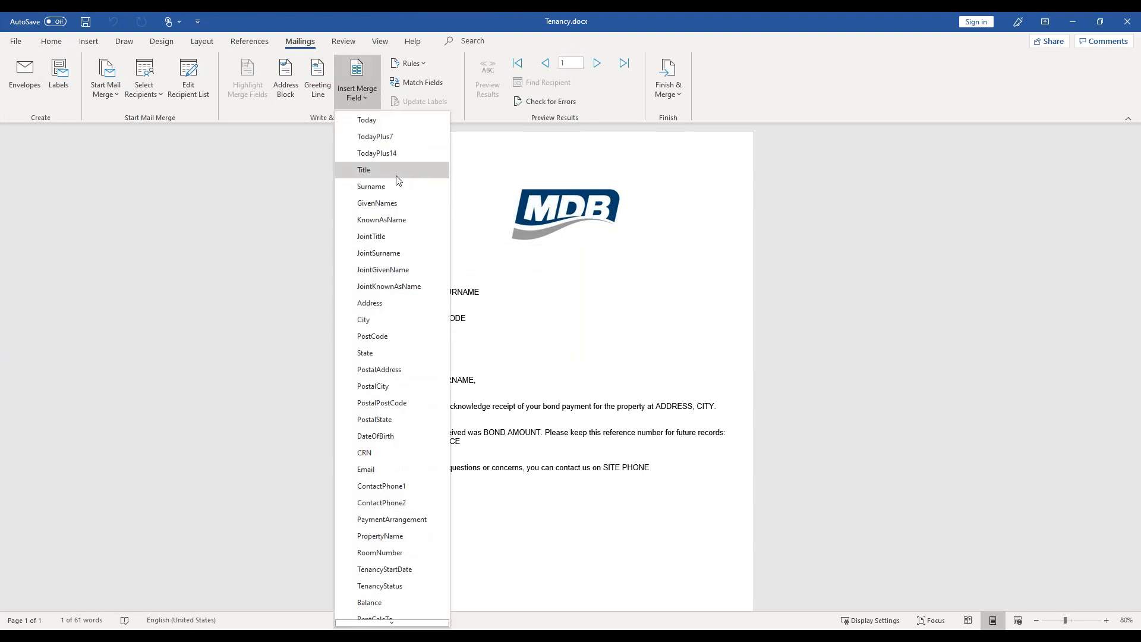
left_click(381, 170)
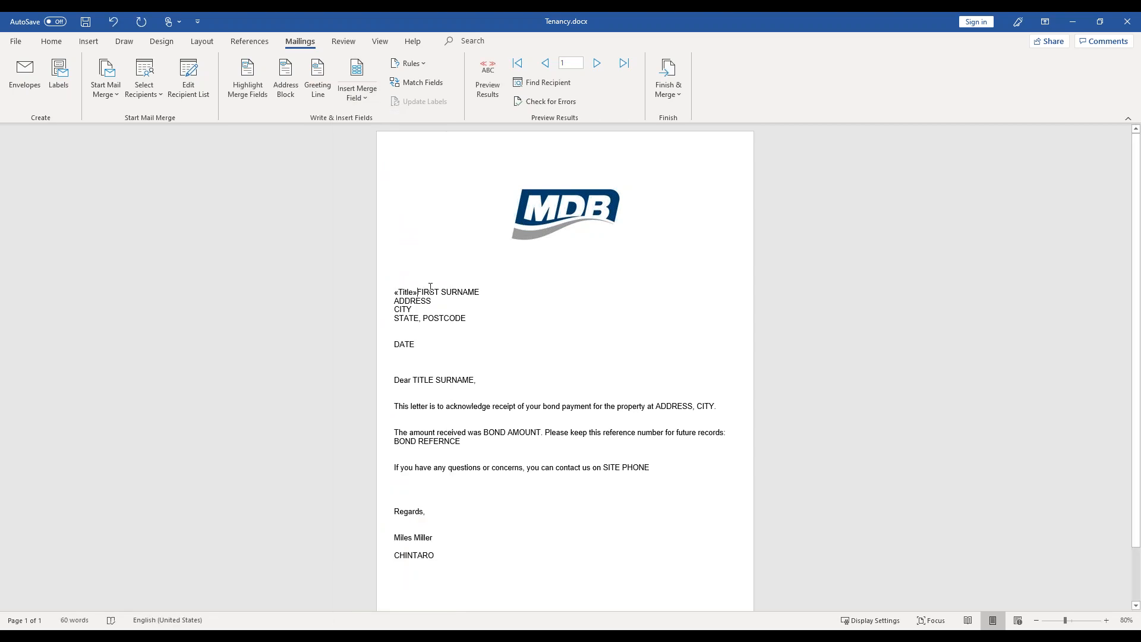
double_click(431, 292)
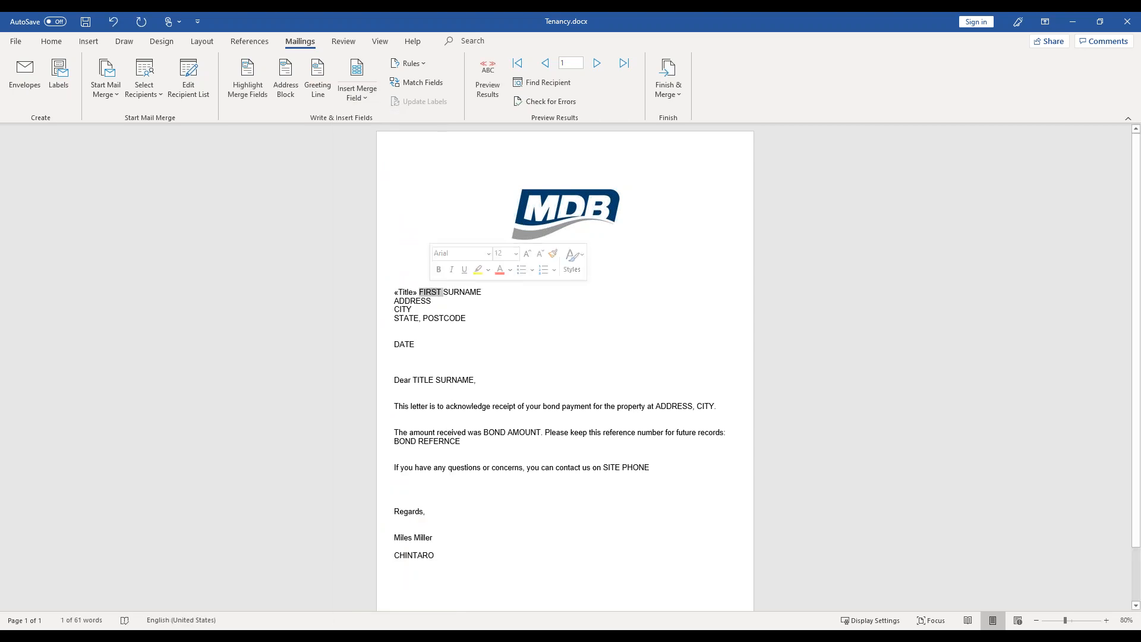
left_click(370, 93)
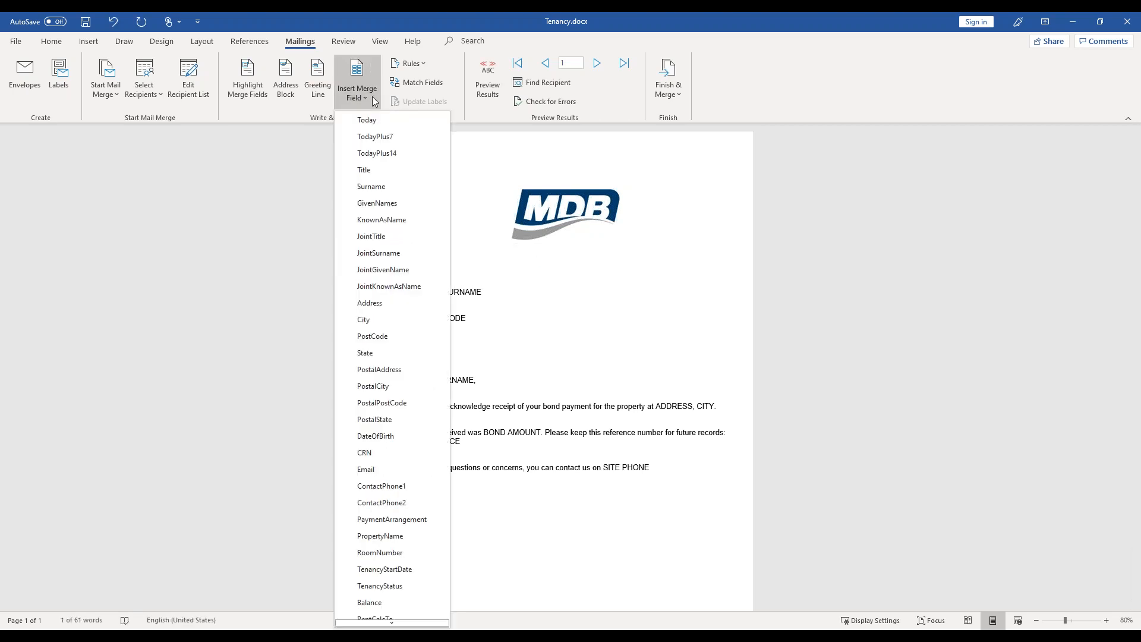
left_click(402, 203)
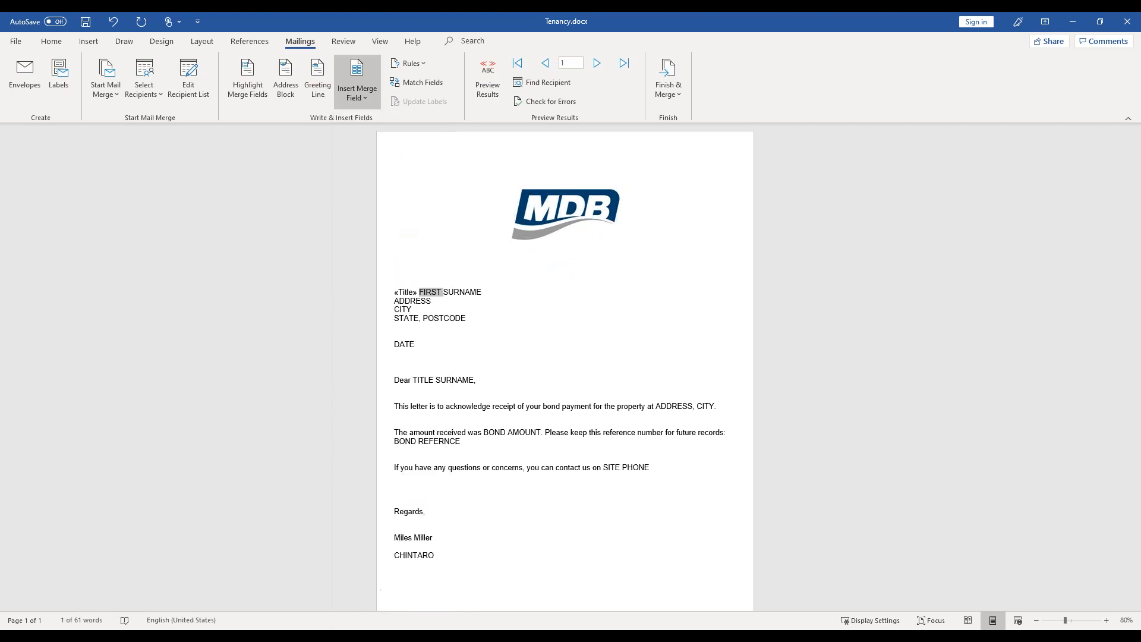
double_click(486, 291)
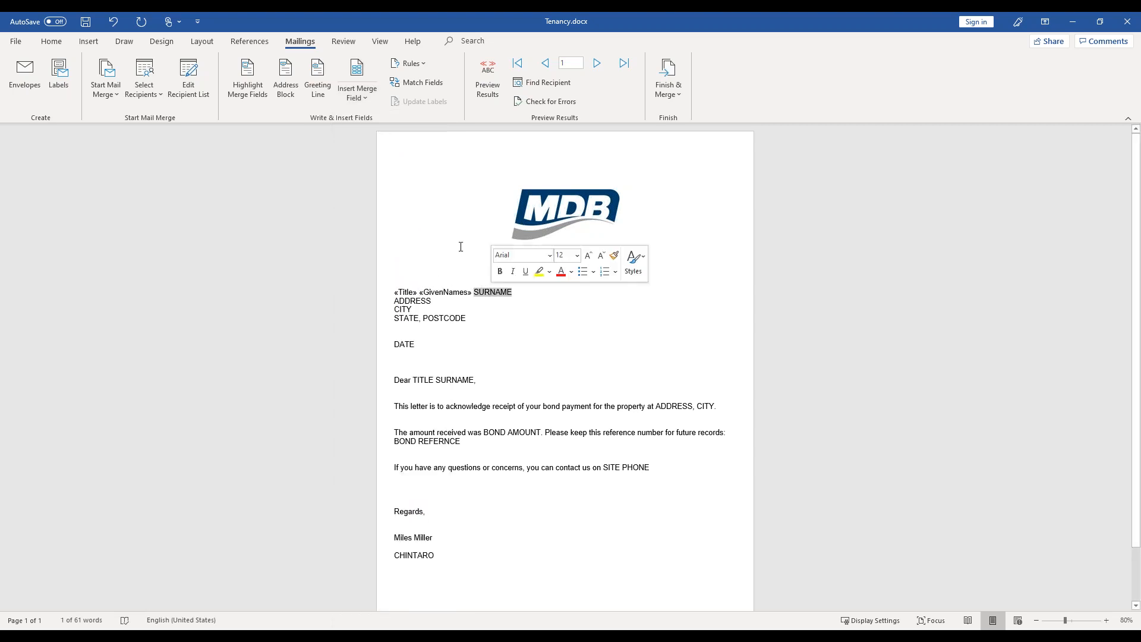
left_click(368, 102)
left_click(371, 186)
- Replace the ADDRESS and CITY placeholders in the address block with the Address and City merge fields on separate lines
double_click(419, 301)
left_click(363, 100)
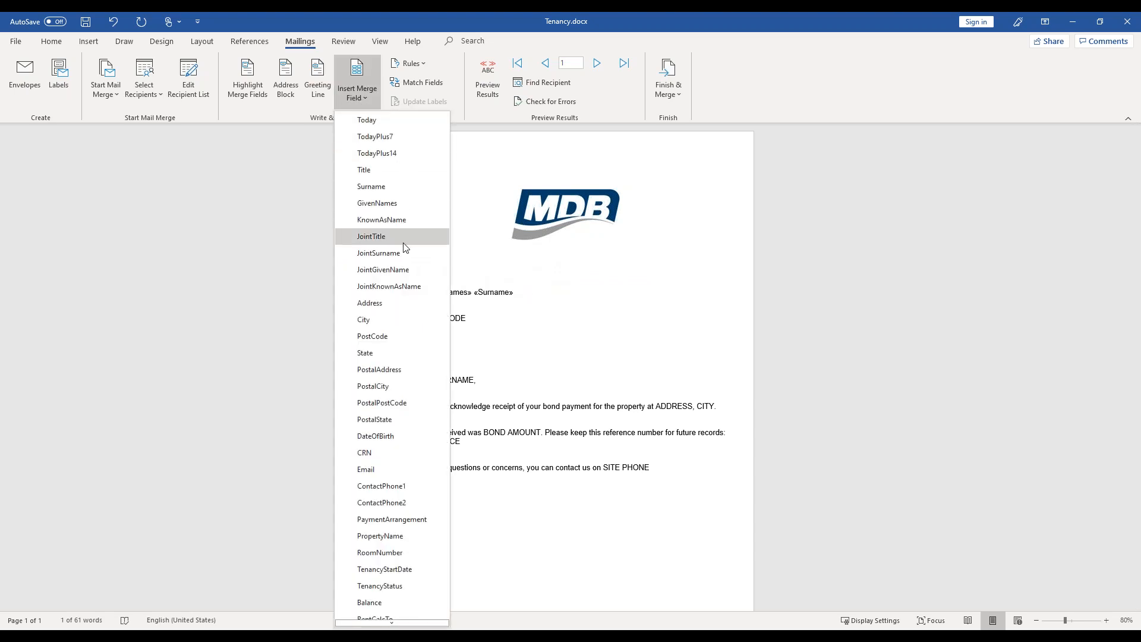
left_click(399, 301)
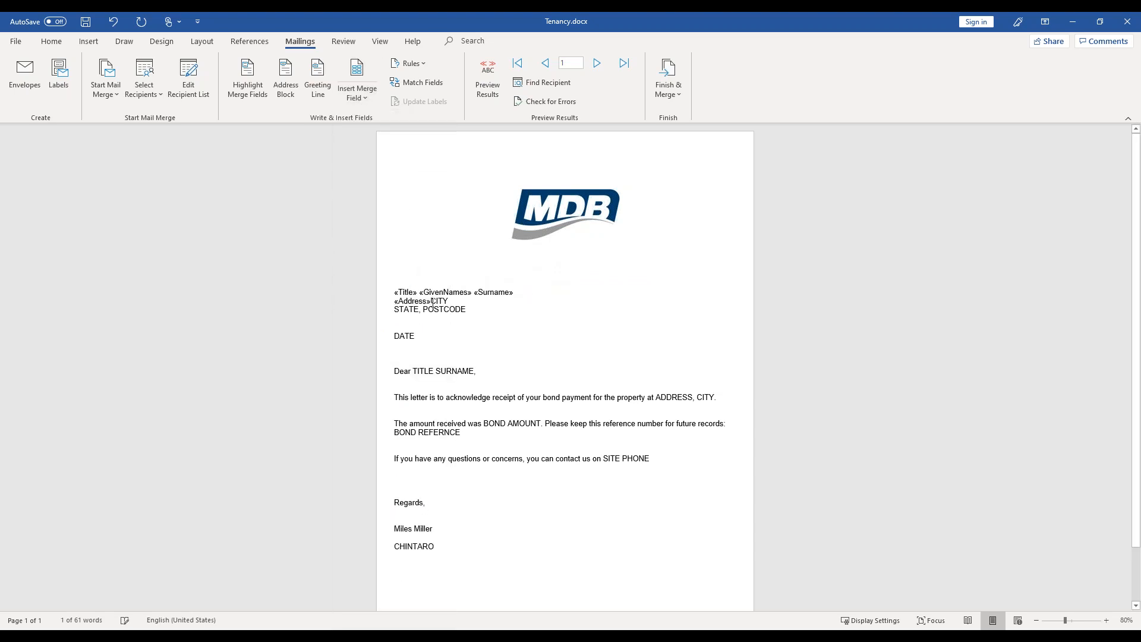
key("Return")
double_click(403, 310)
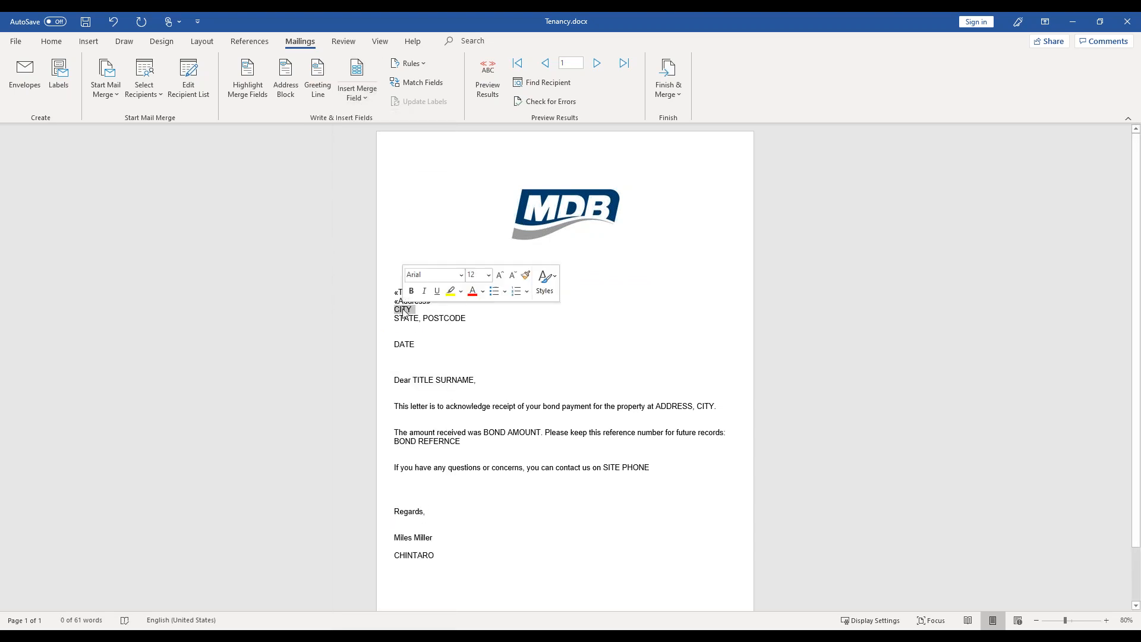
left_click(361, 102)
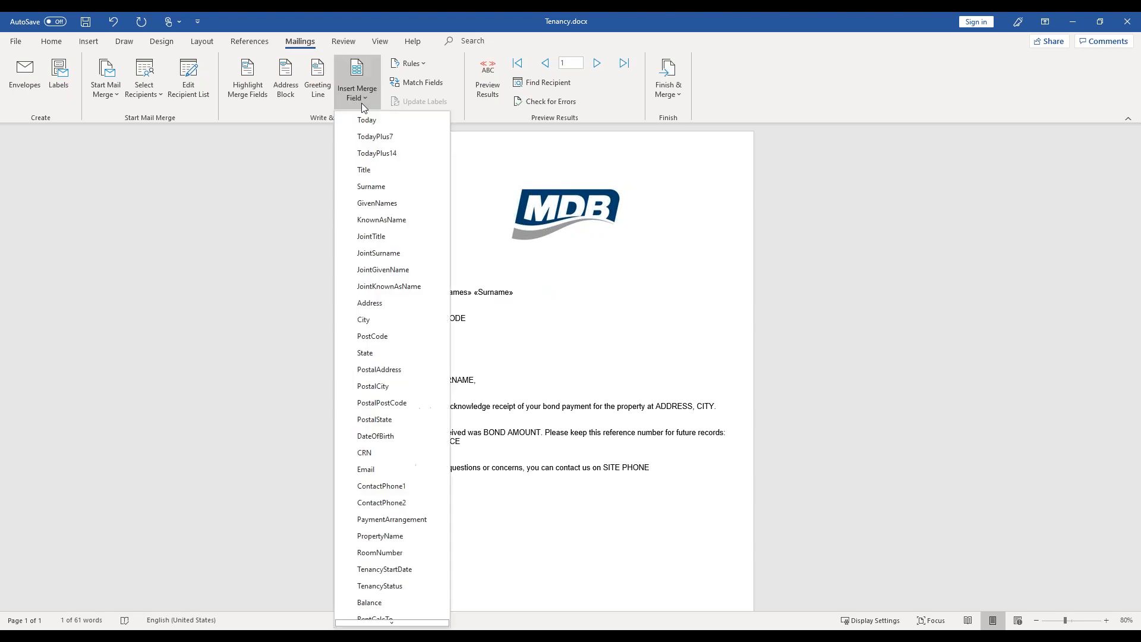
left_click(394, 319)
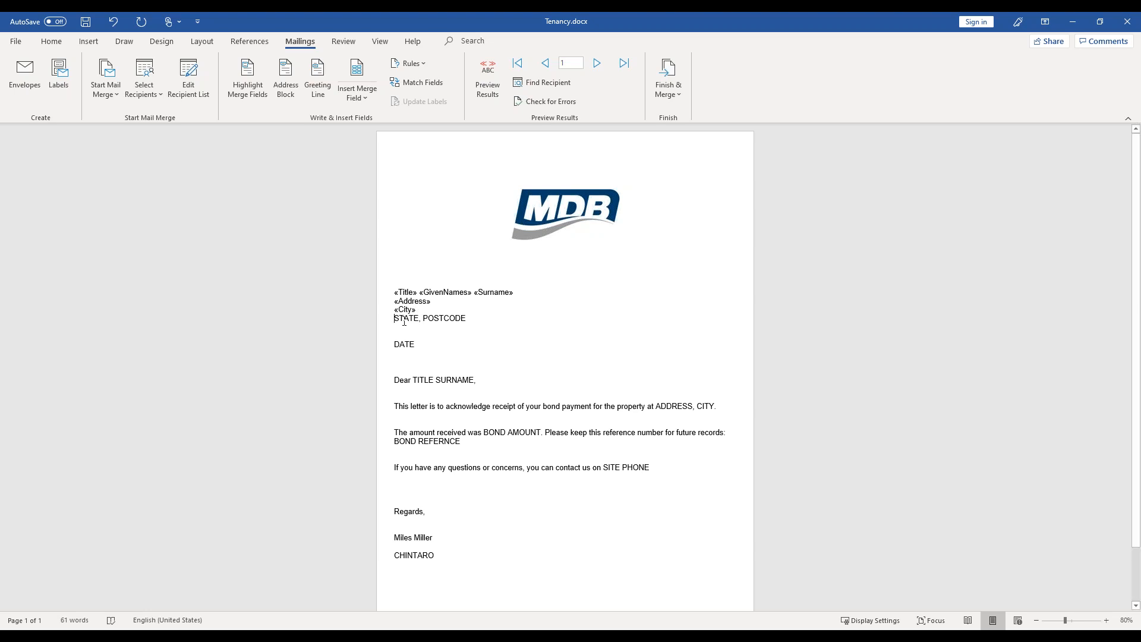
left_click(364, 96)
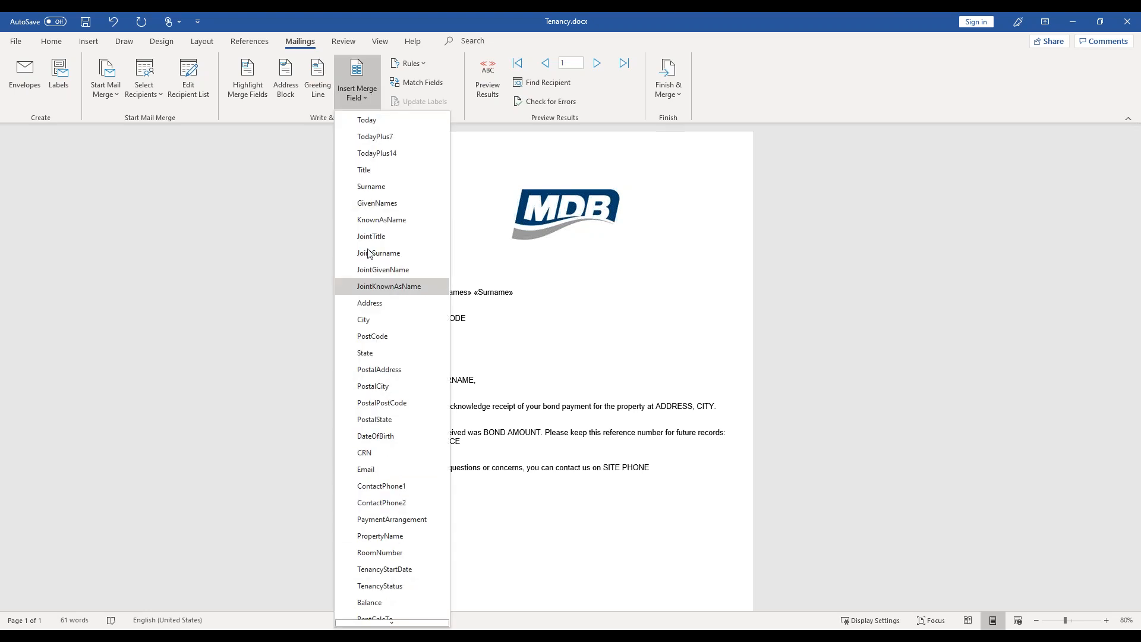
left_click(590, 453)
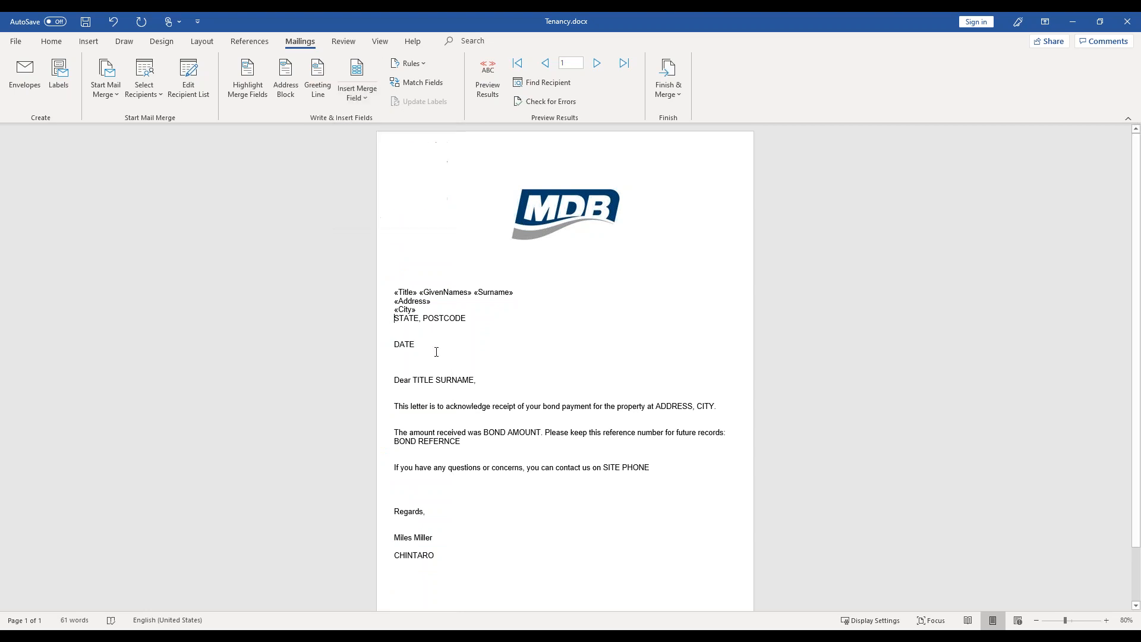
- Replace the STATE and POSTCODE placeholders in the address block with the State and PostCode merge fields
double_click(409, 320)
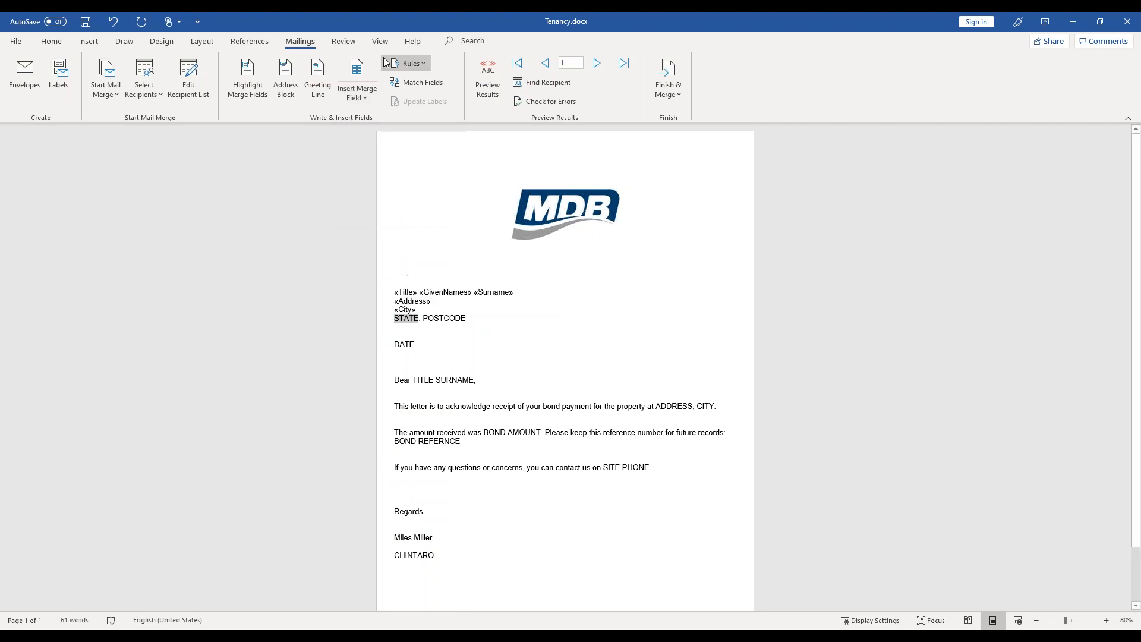
left_click(357, 83)
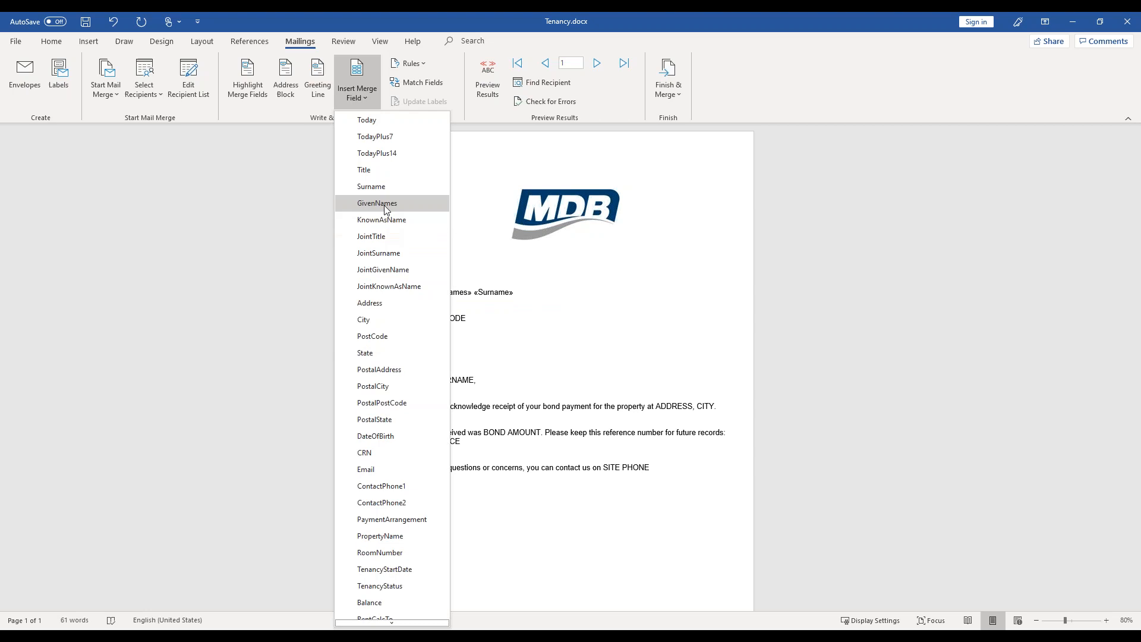
left_click(366, 353)
double_click(434, 318)
left_click(345, 95)
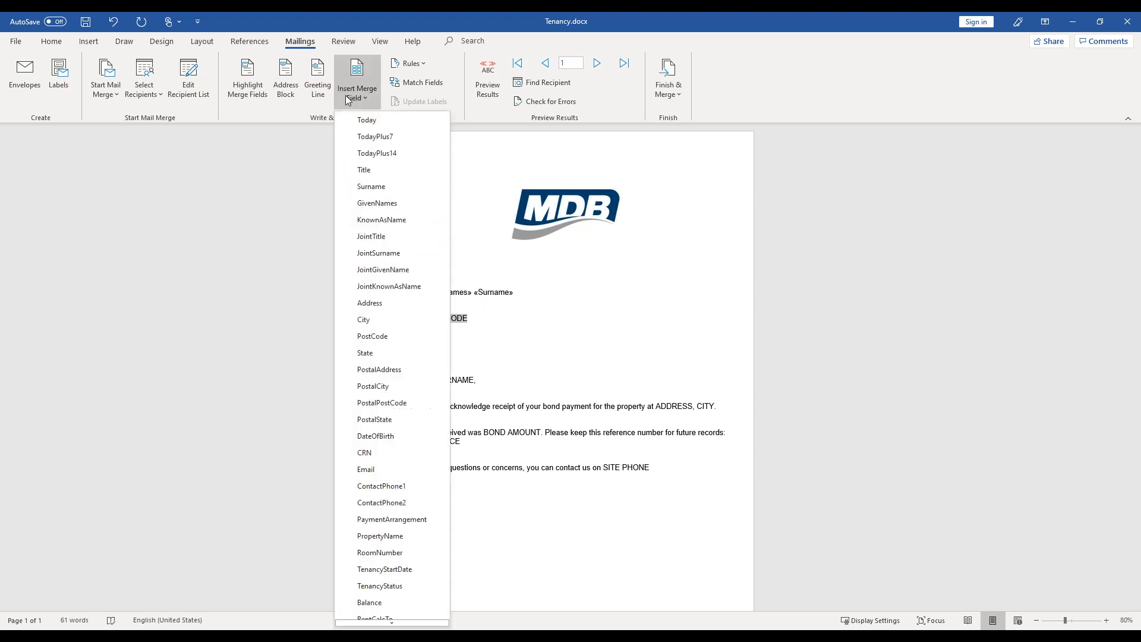
left_click(395, 337)
- Replace the DATE placeholder below the address block with the Today merge field
left_click(404, 345)
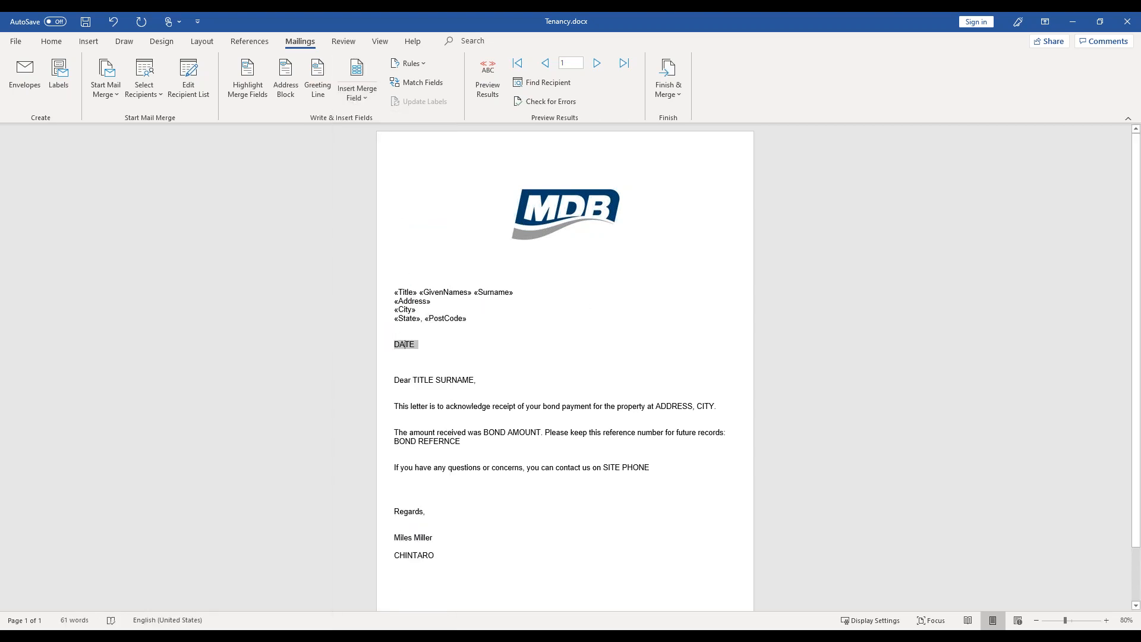
left_click(365, 95)
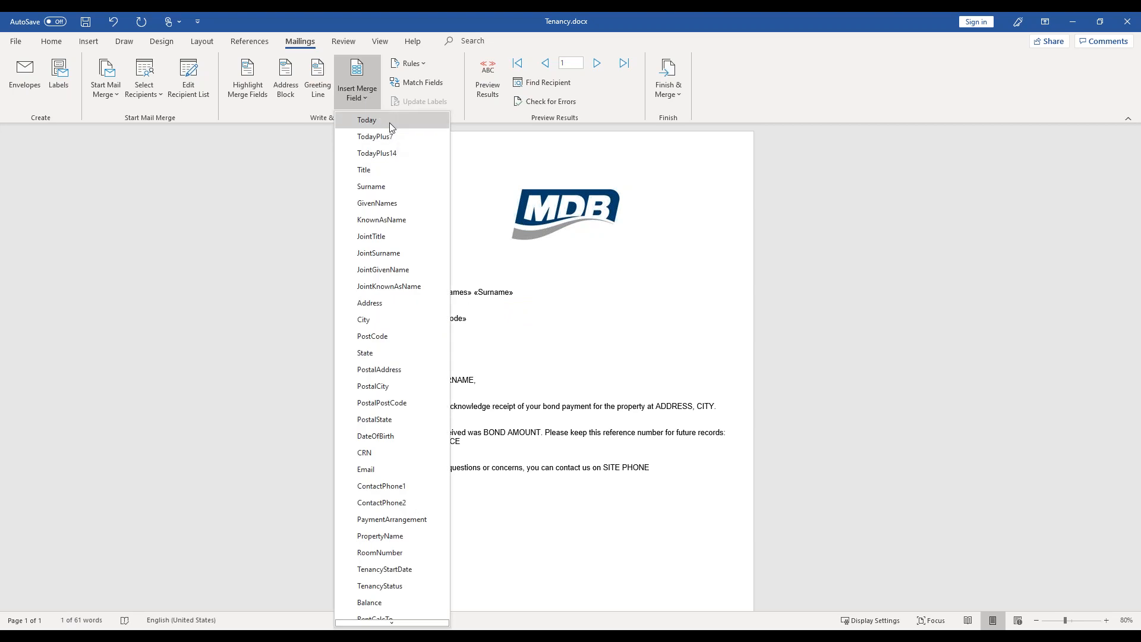
left_click(391, 121)
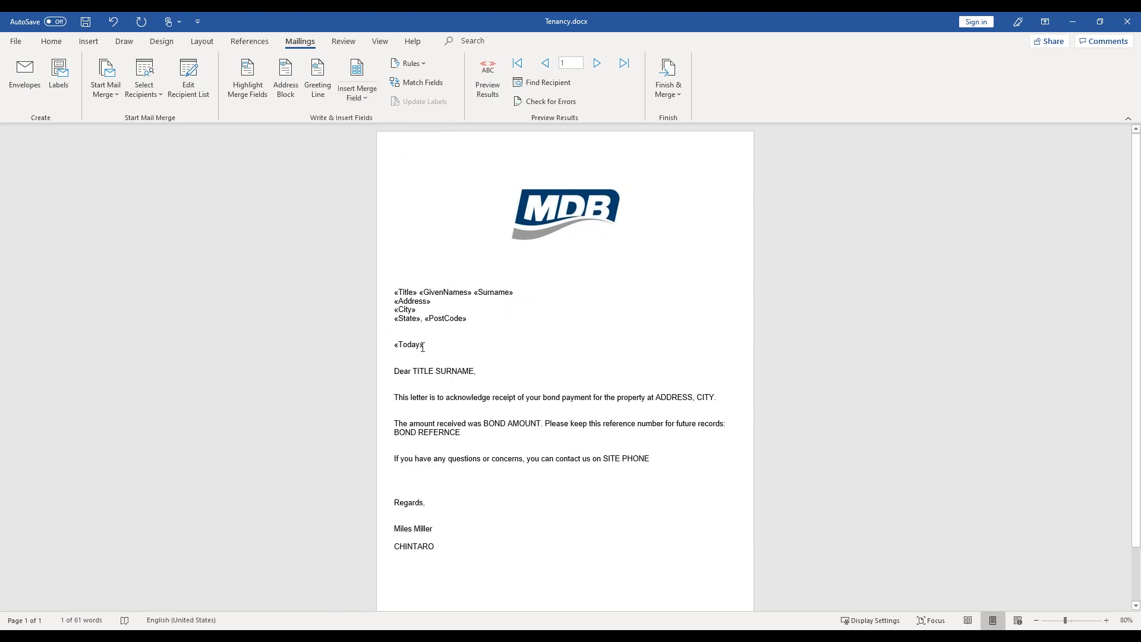
- Replace the TITLE and SURNAME placeholders in the Dear greeting line with the Title and Surname merge fields
double_click(421, 372)
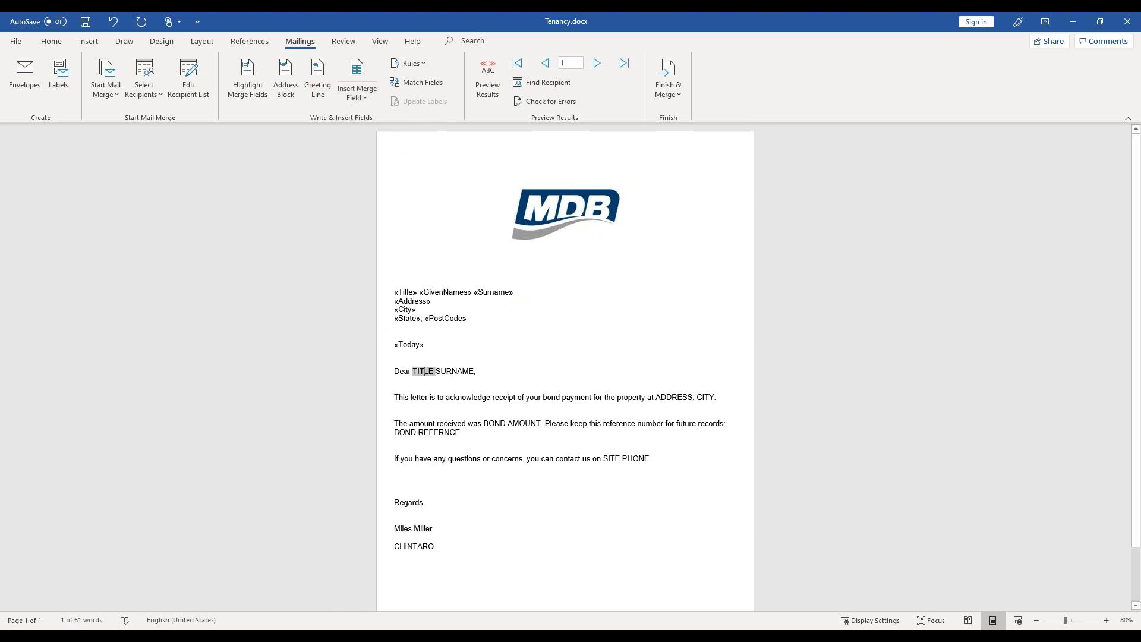
left_click(360, 95)
left_click(385, 171)
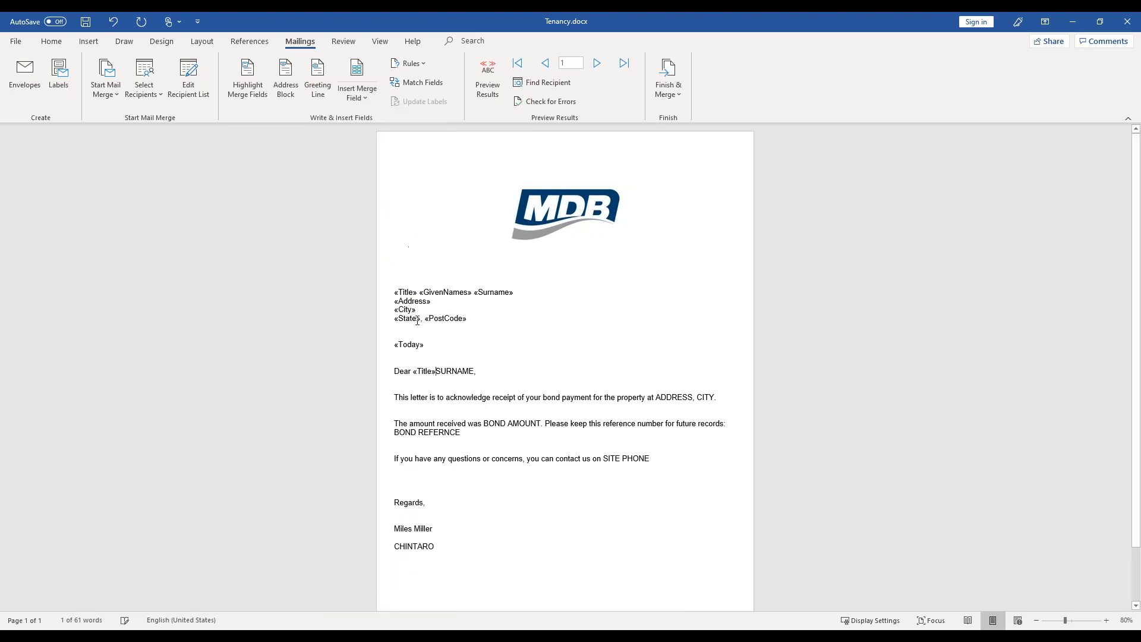
double_click(455, 372)
left_click(359, 96)
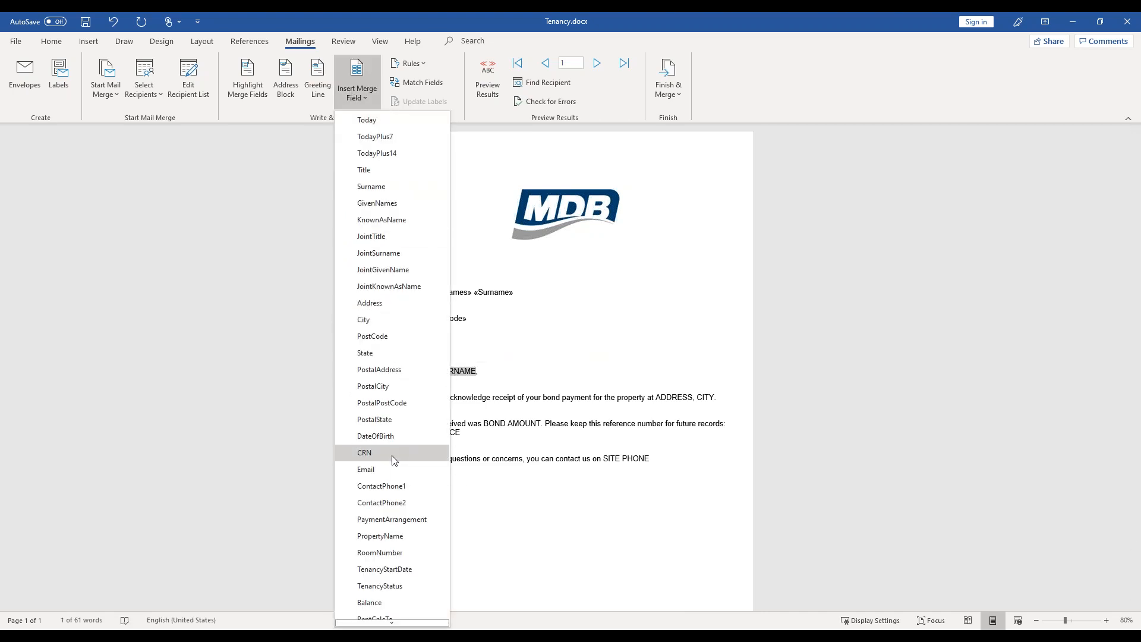
left_click(392, 187)
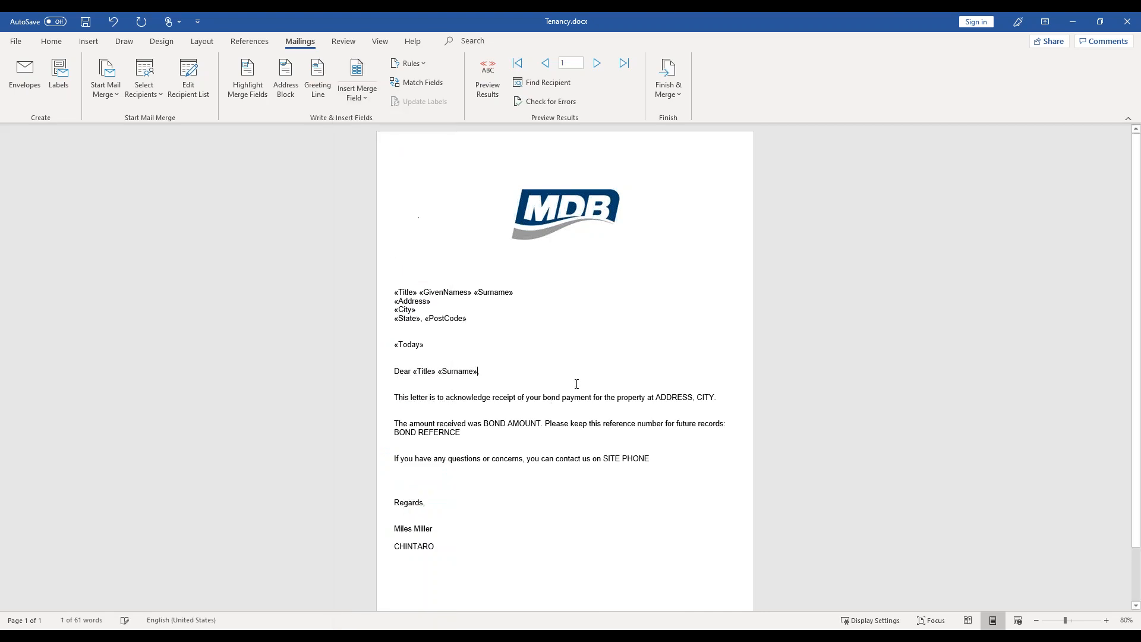
- Replace the ADDRESS and CITY placeholders in the bond payment sentence with the Address and City merge fields
double_click(673, 396)
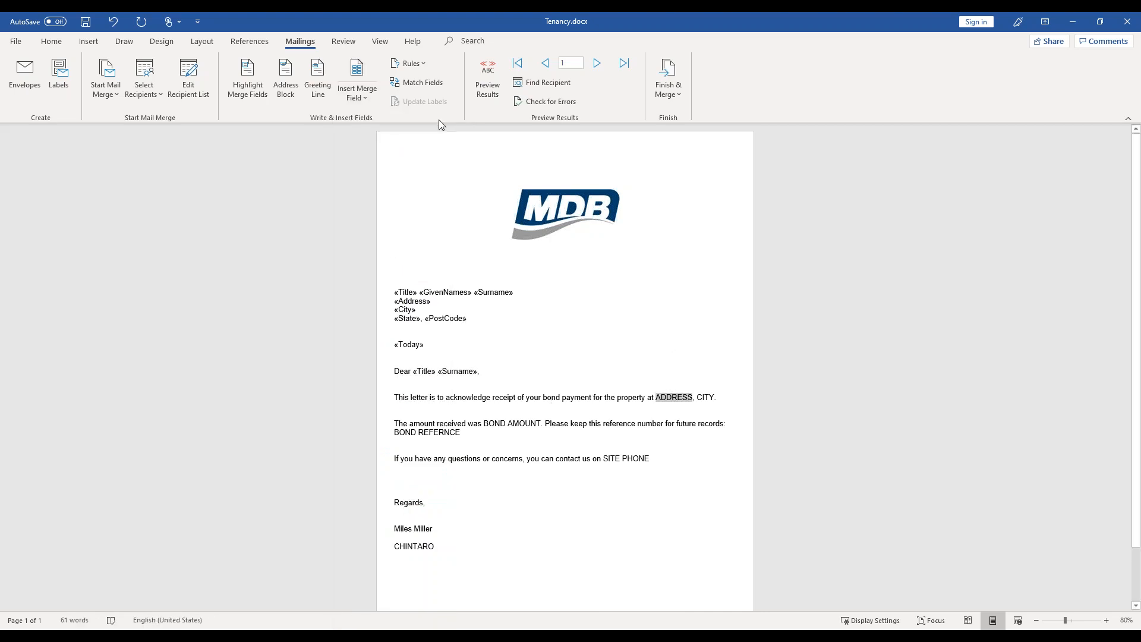
left_click(359, 95)
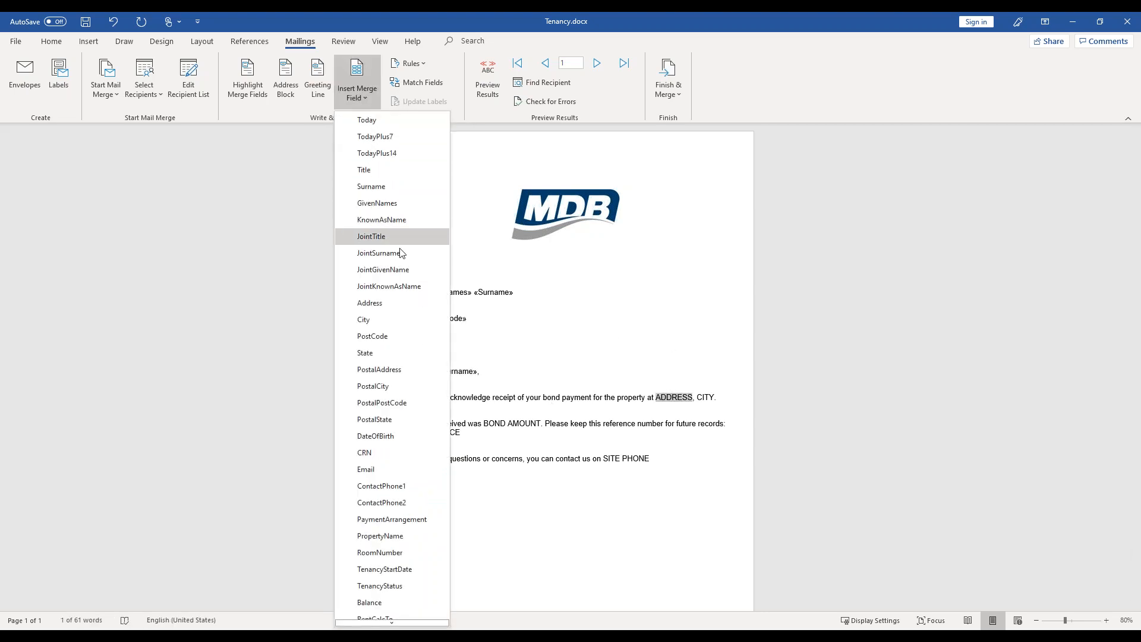
left_click(390, 305)
double_click(705, 397)
left_click(348, 99)
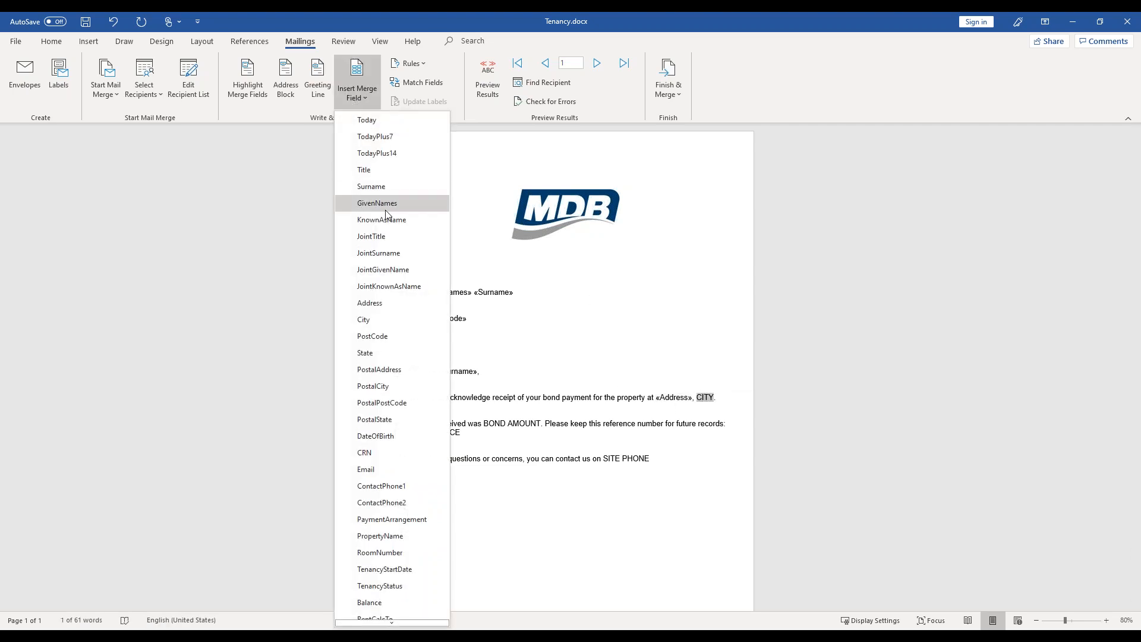
left_click(379, 320)
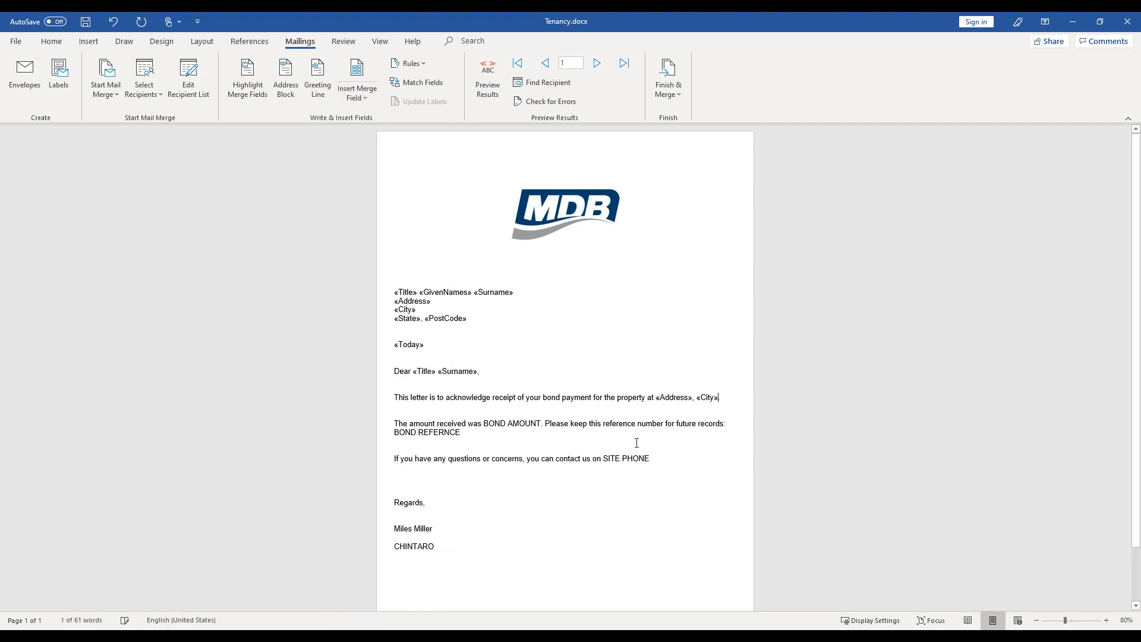
- Replace the BOND AMOUNT placeholder in the amount received sentence with the BondAmount merge field
double_click(503, 424)
left_click_drag(483, 424, 541, 425)
left_click(357, 96)
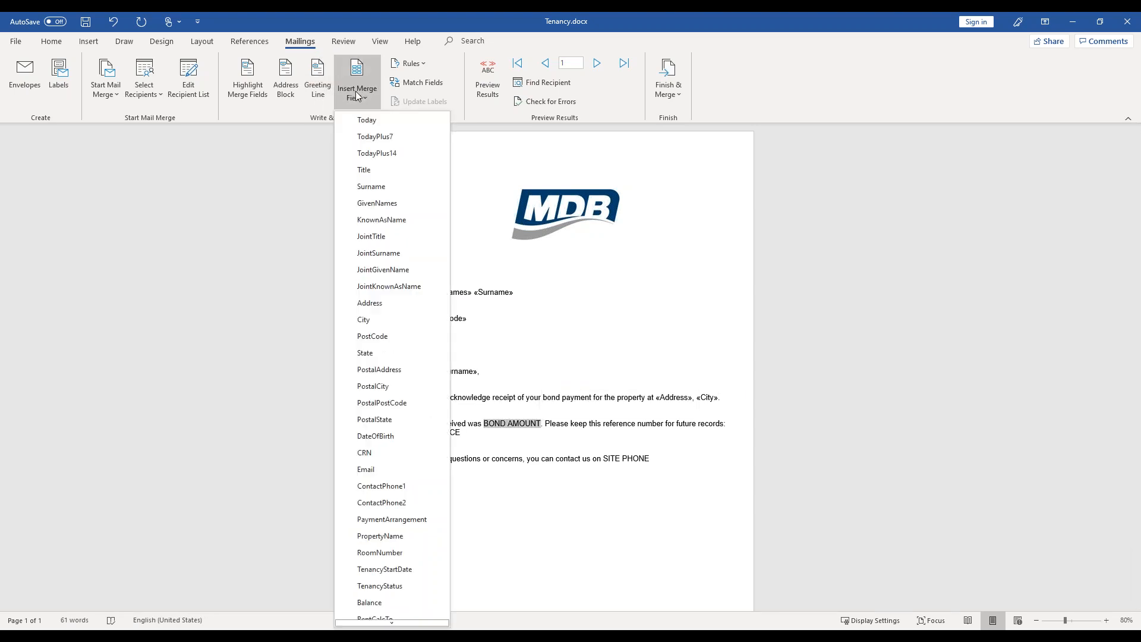
scroll(408, 332, "down", 5)
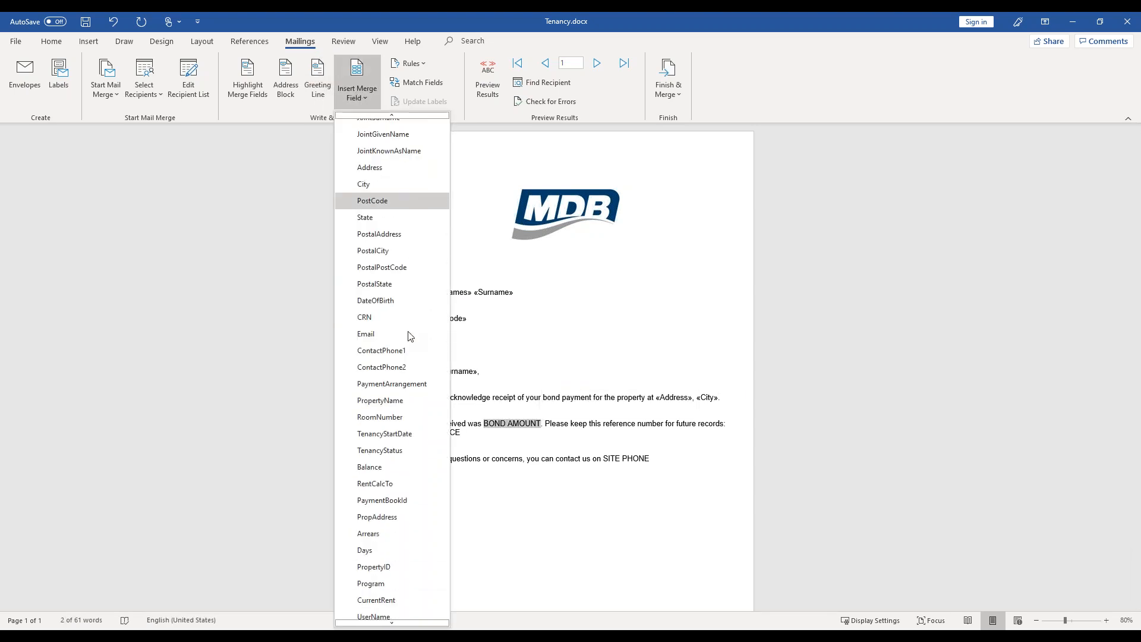
scroll(409, 333, "down", 15)
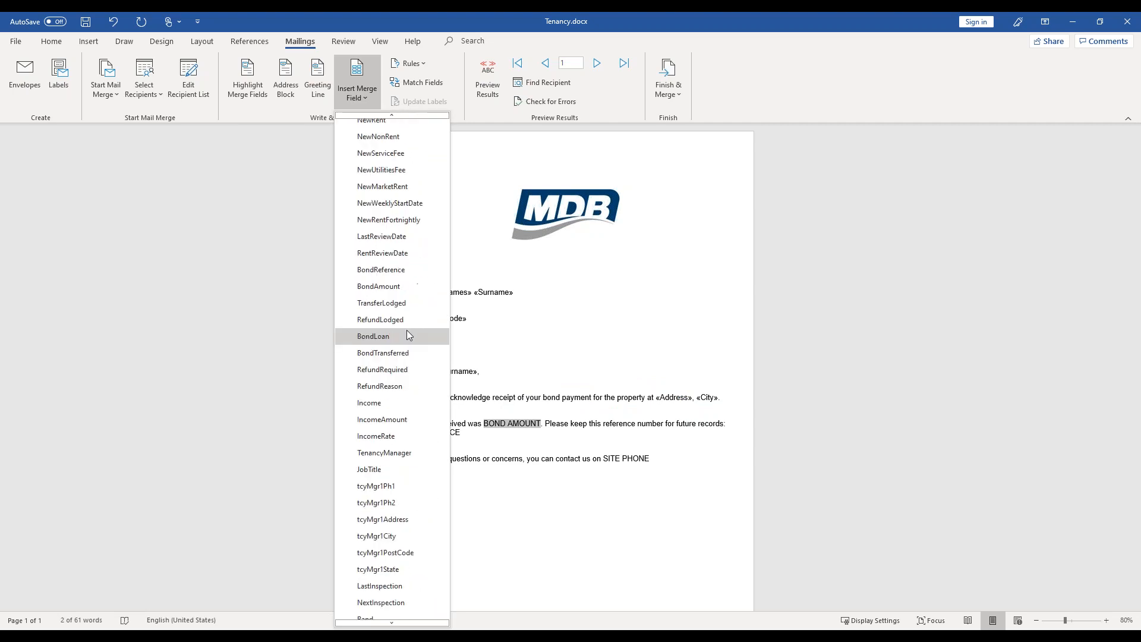
scroll(406, 331, "down", 4)
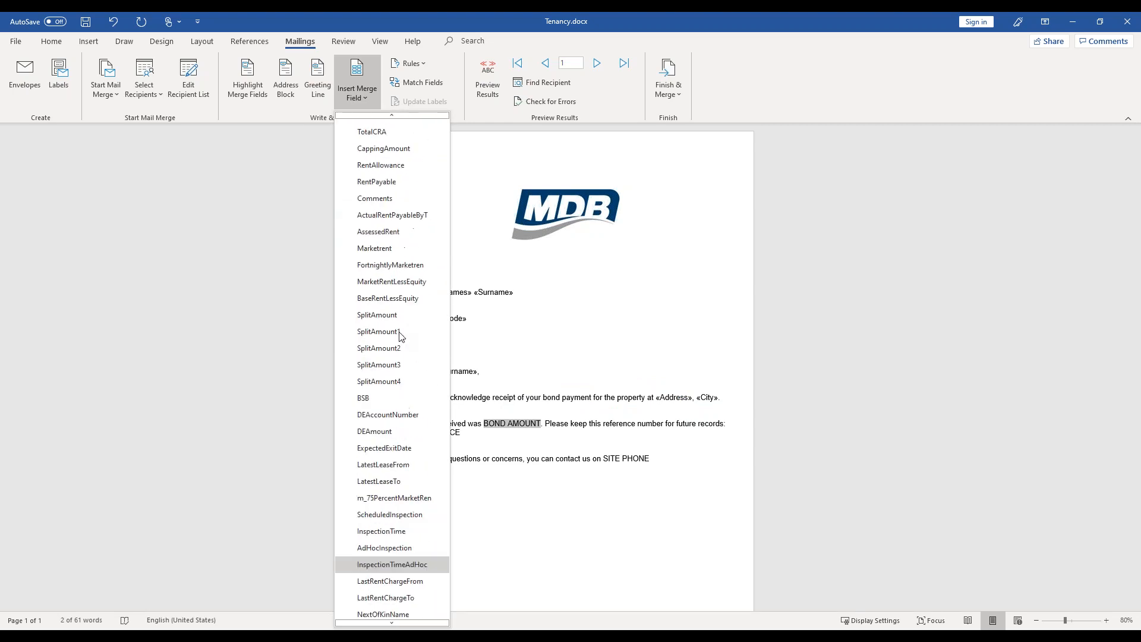
scroll(398, 332, "up", 4)
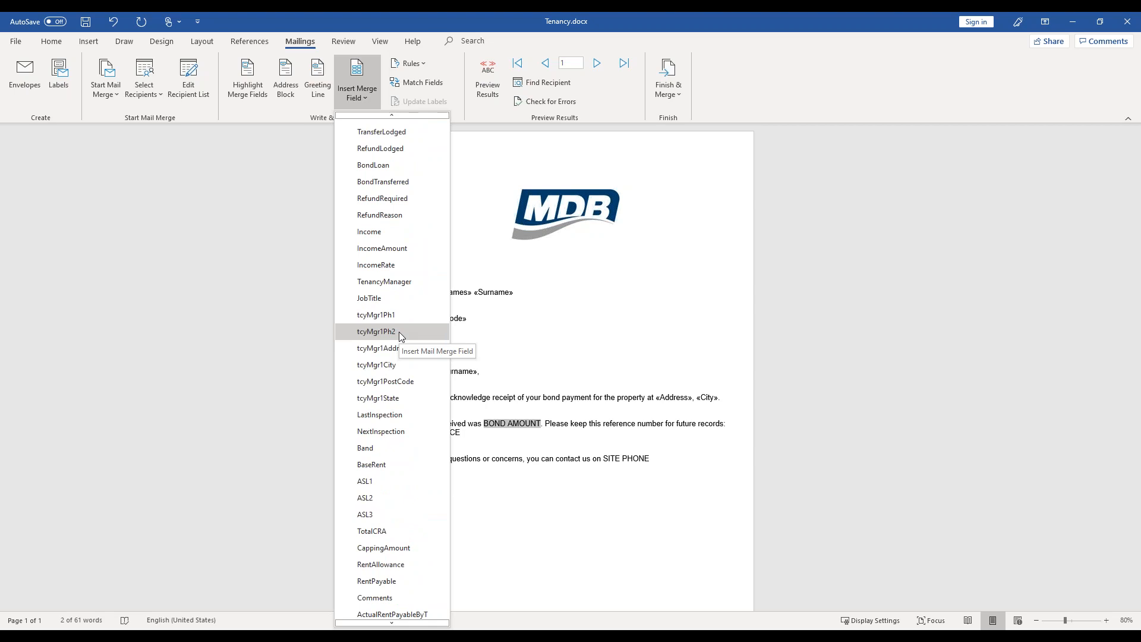
scroll(402, 309, "up", 3)
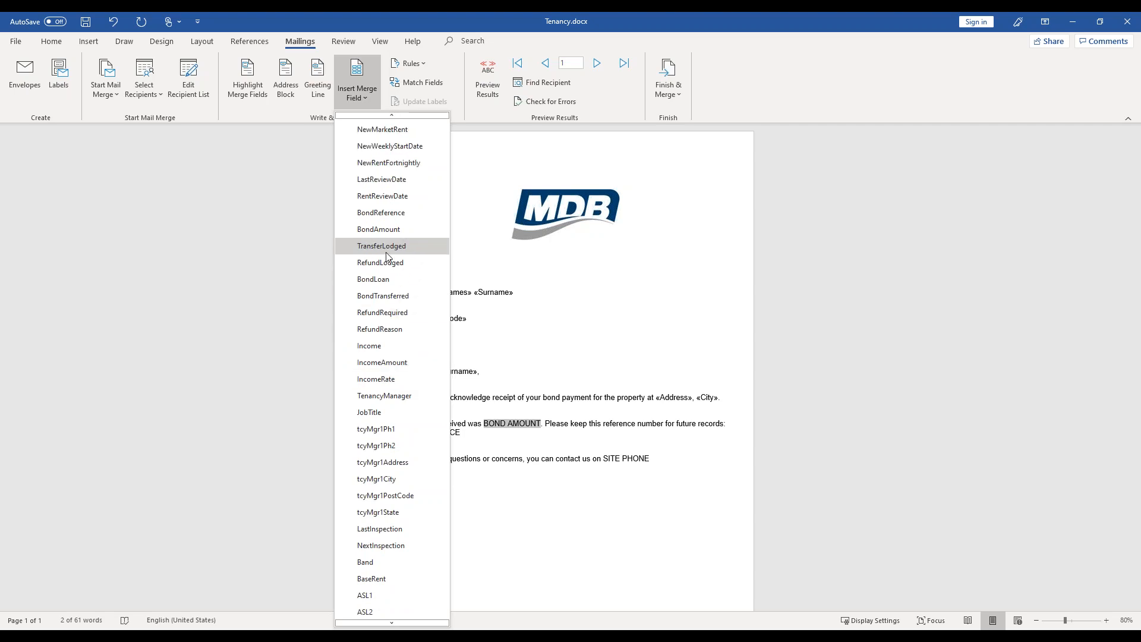
left_click(391, 233)
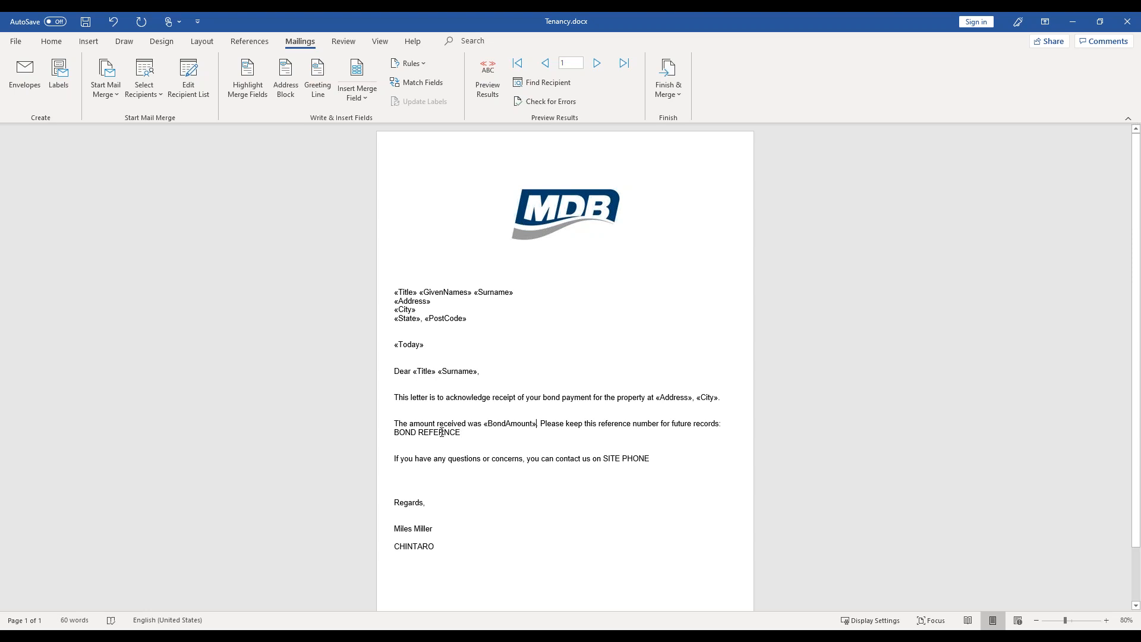
- Replace the bond reference placeholder after "future records:" with the BondReference merge field
left_click_drag(461, 432, 395, 432)
left_click(357, 83)
scroll(394, 270, "down", 11)
scroll(393, 272, "down", 5)
scroll(402, 345, "down", 3)
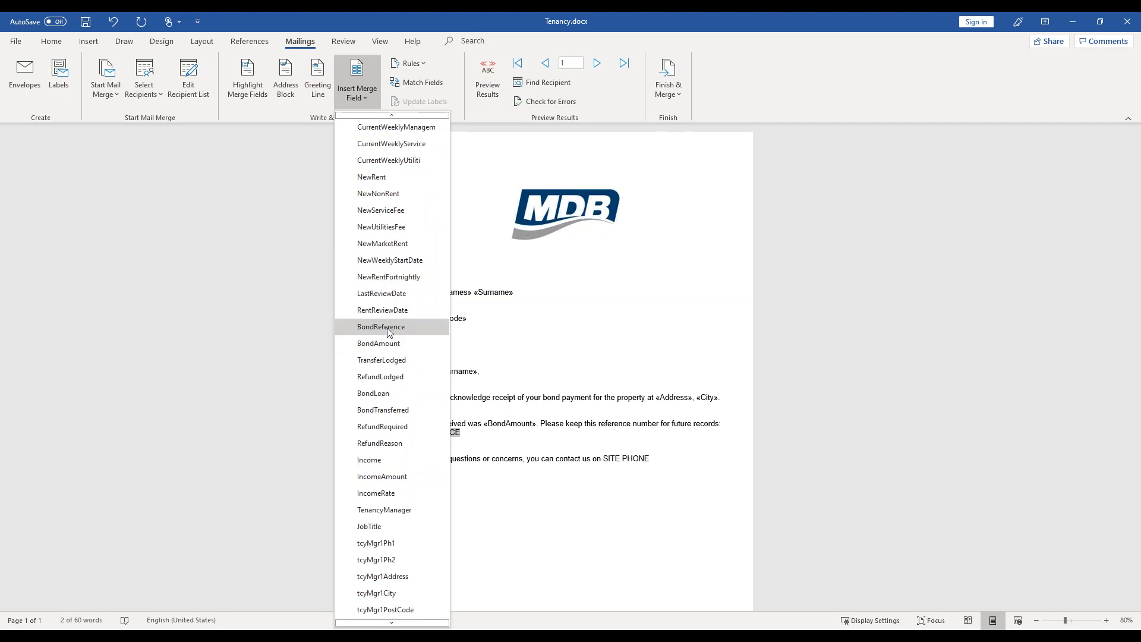
left_click(389, 332)
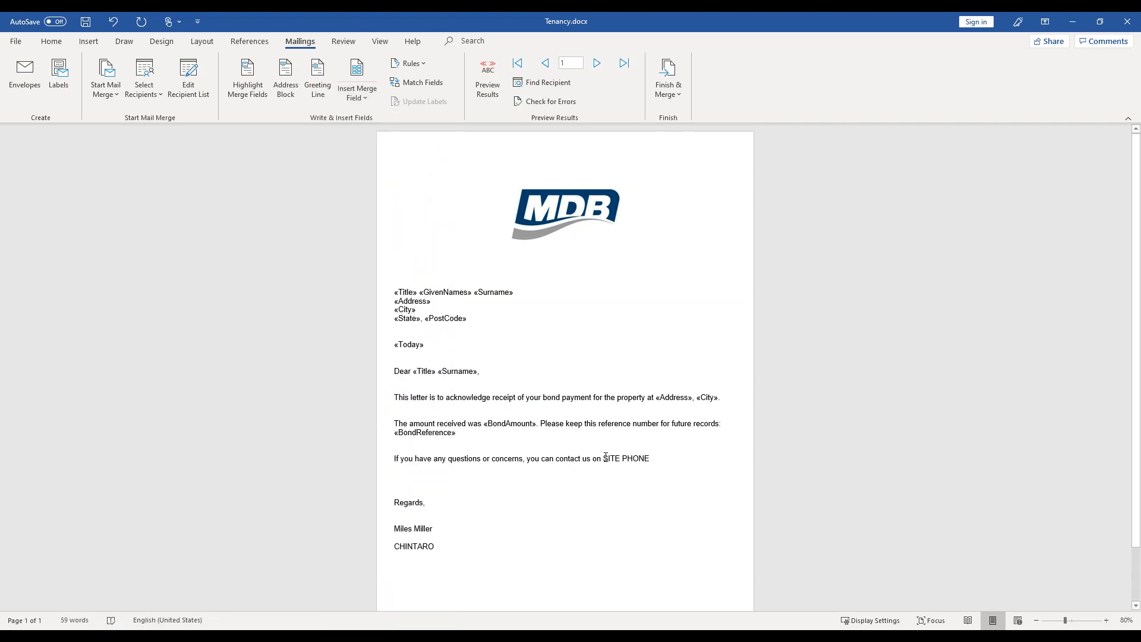
- Replace the SITE PHONE placeholder in the contact sentence with the SitePhone merge field and preview the letter with merged recipient data
left_click_drag(622, 460, 650, 462)
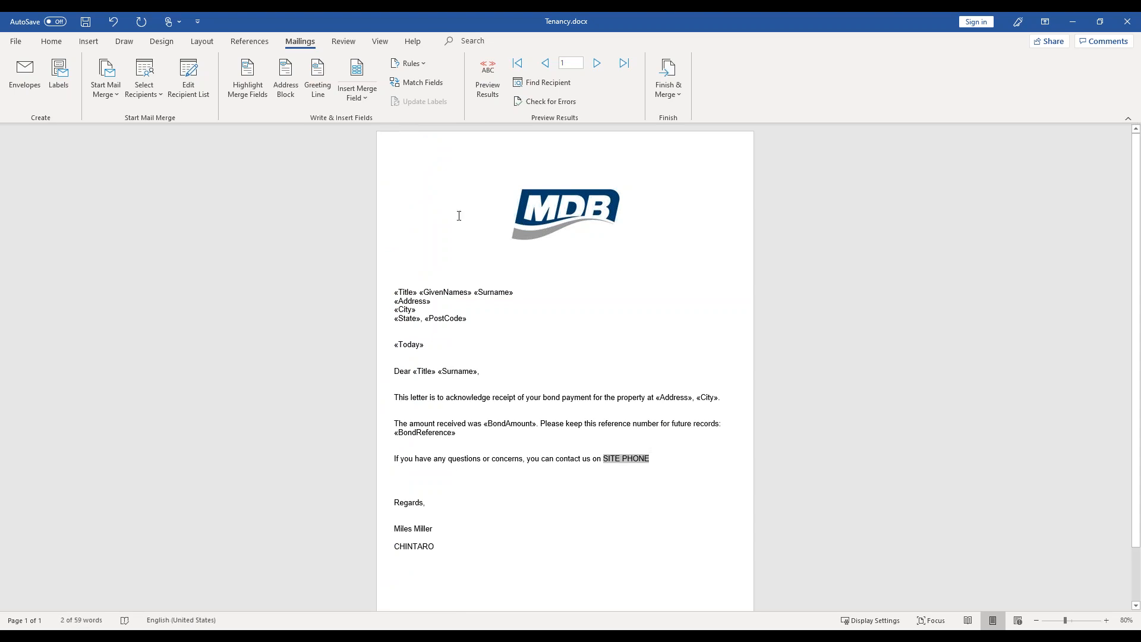
left_click(354, 95)
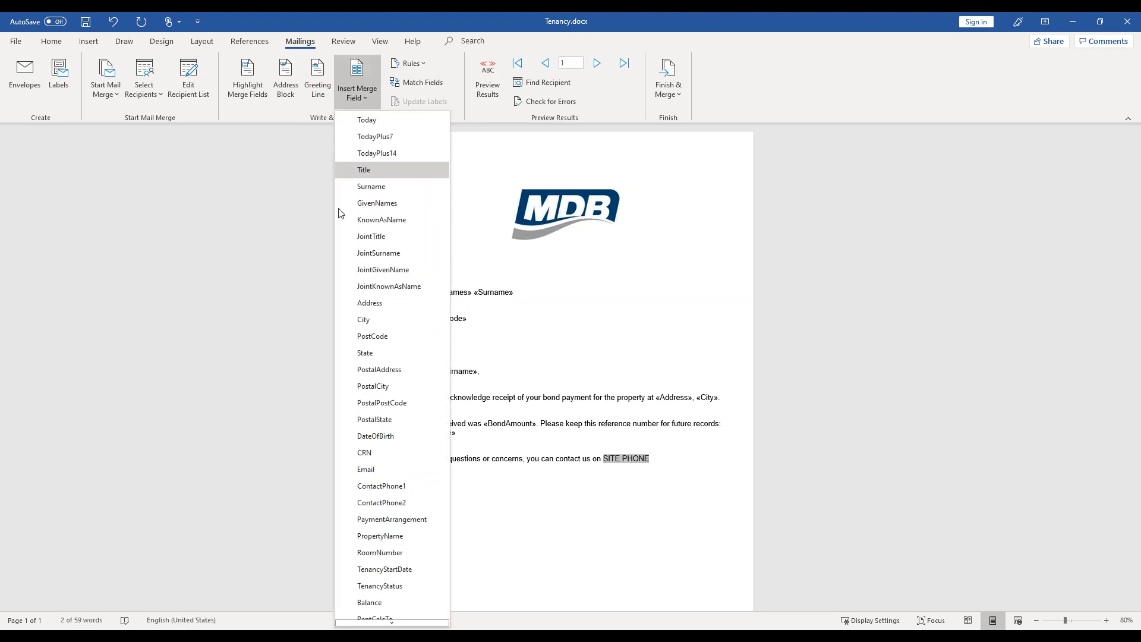
scroll(388, 480, "down", 2)
scroll(387, 481, "down", 20)
scroll(387, 445, "down", 15)
scroll(386, 443, "down", 5)
scroll(385, 443, "up", 10)
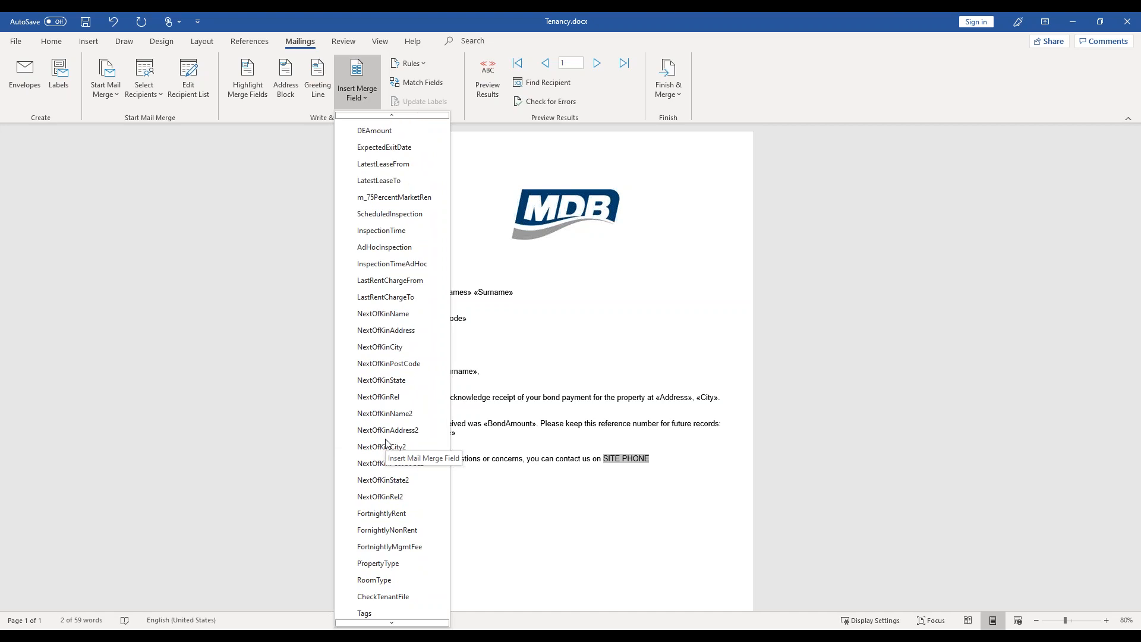
scroll(385, 443, "up", 15)
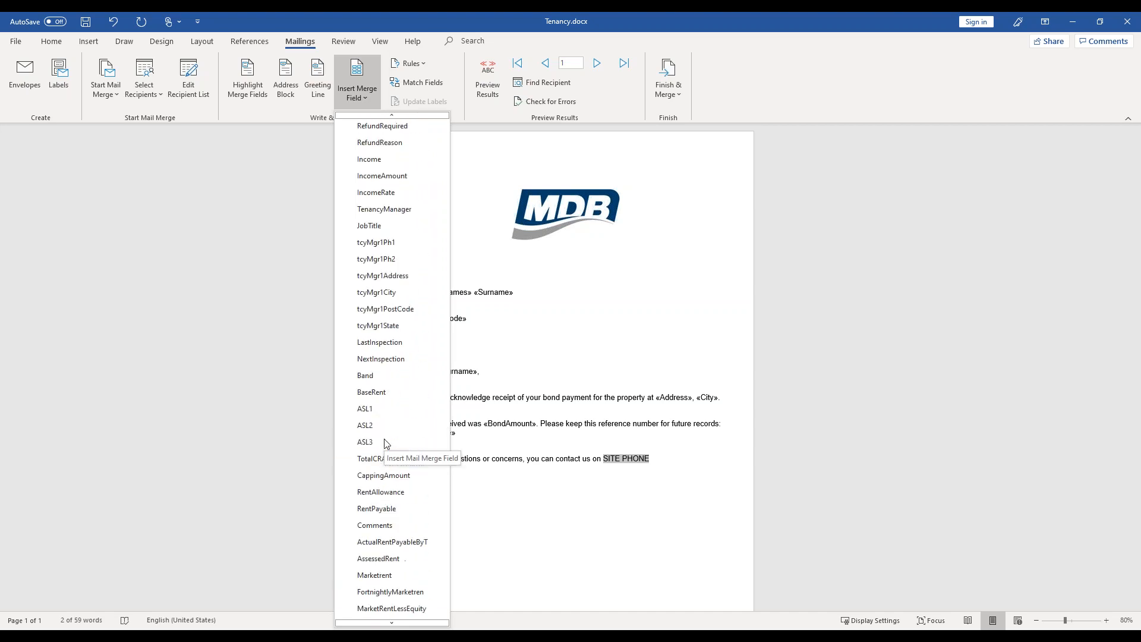
scroll(385, 443, "up", 2)
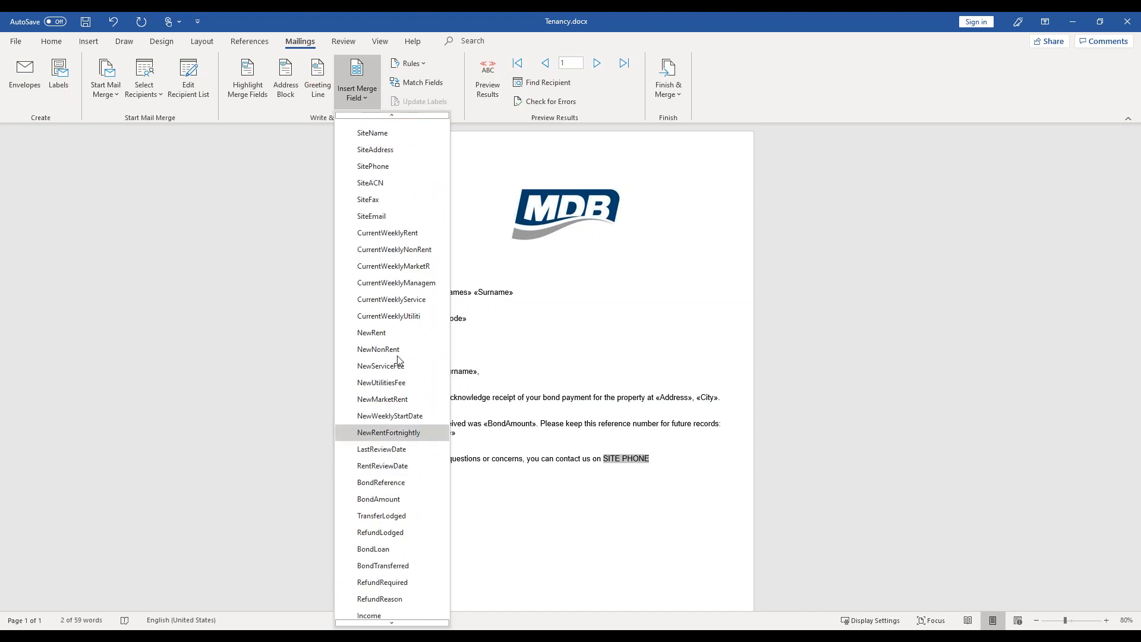
left_click(383, 164)
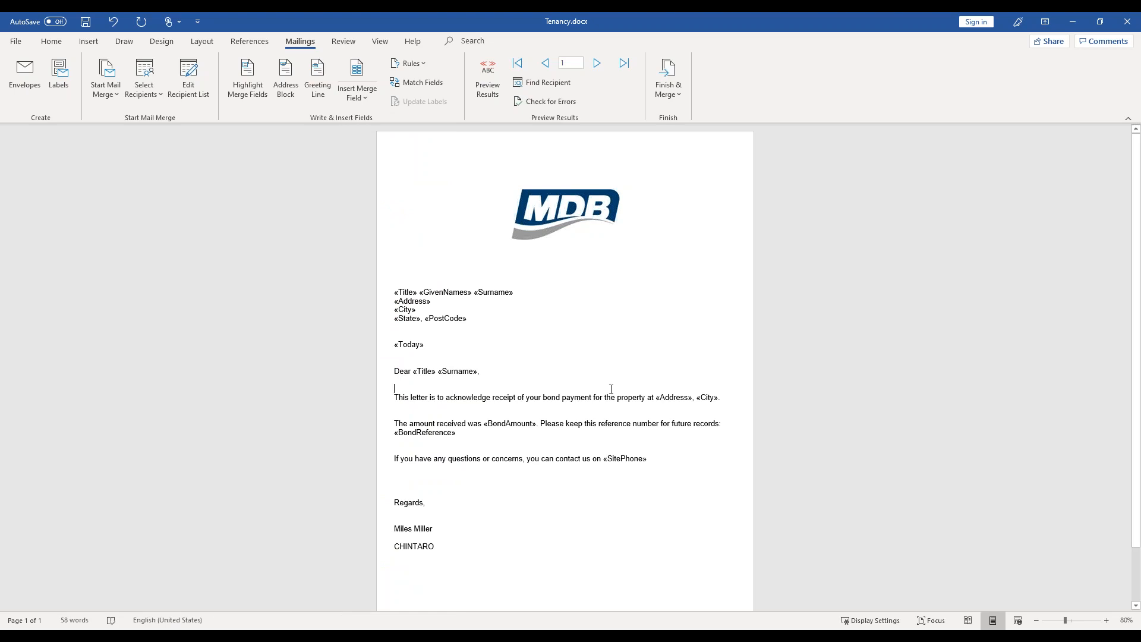
left_click(487, 80)
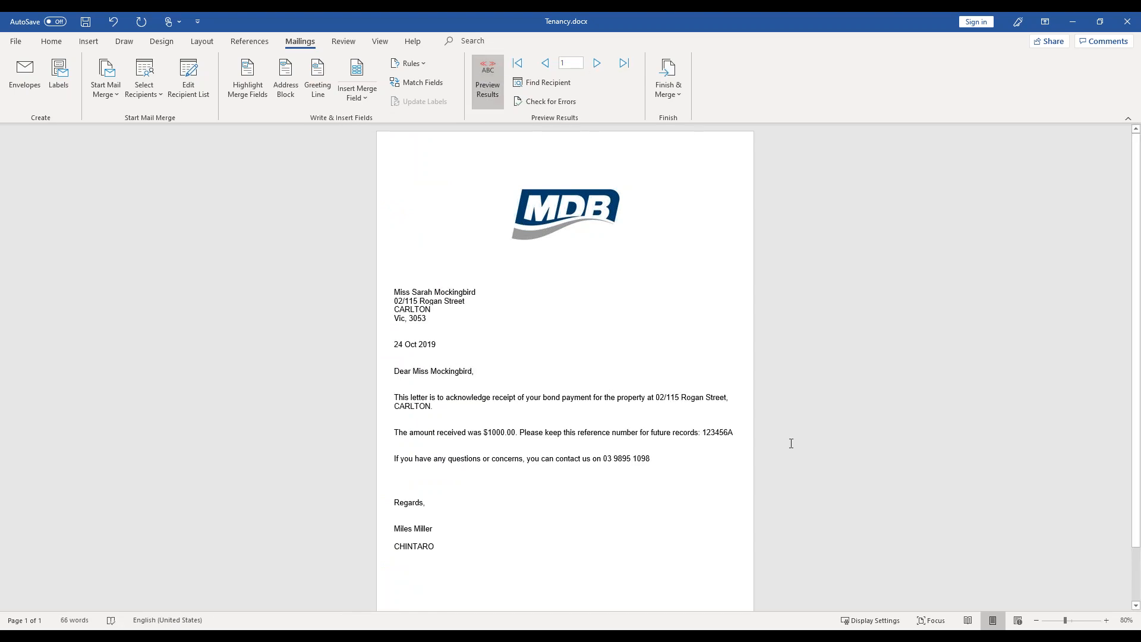
left_click(515, 237)
- Start saving the letter under a new name and browse for a destination folder
left_click(22, 44)
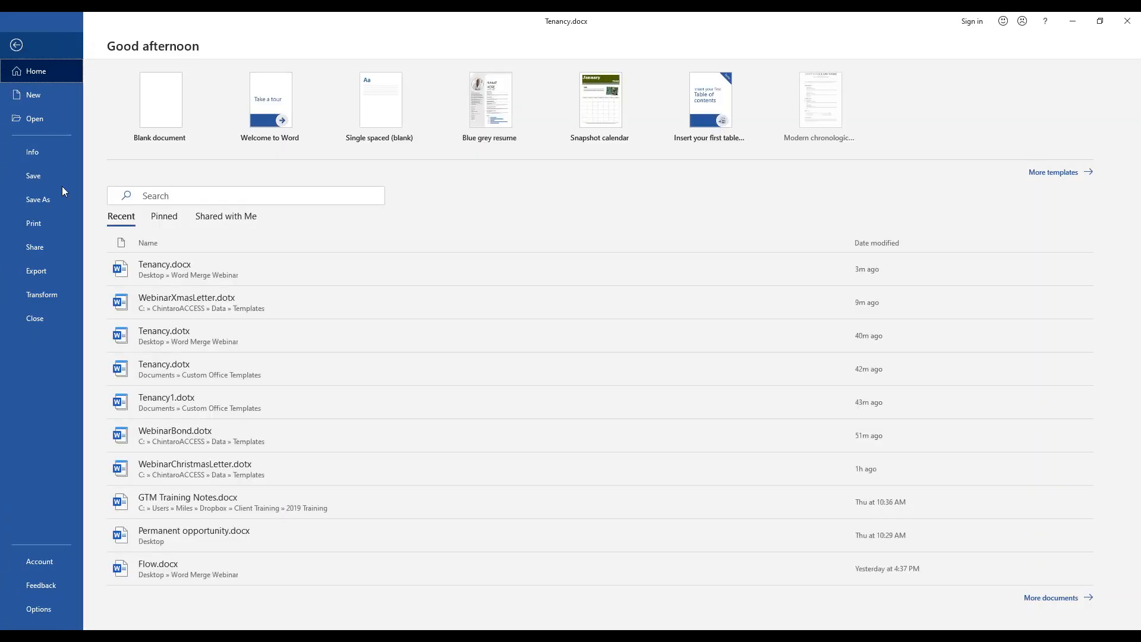
left_click(52, 198)
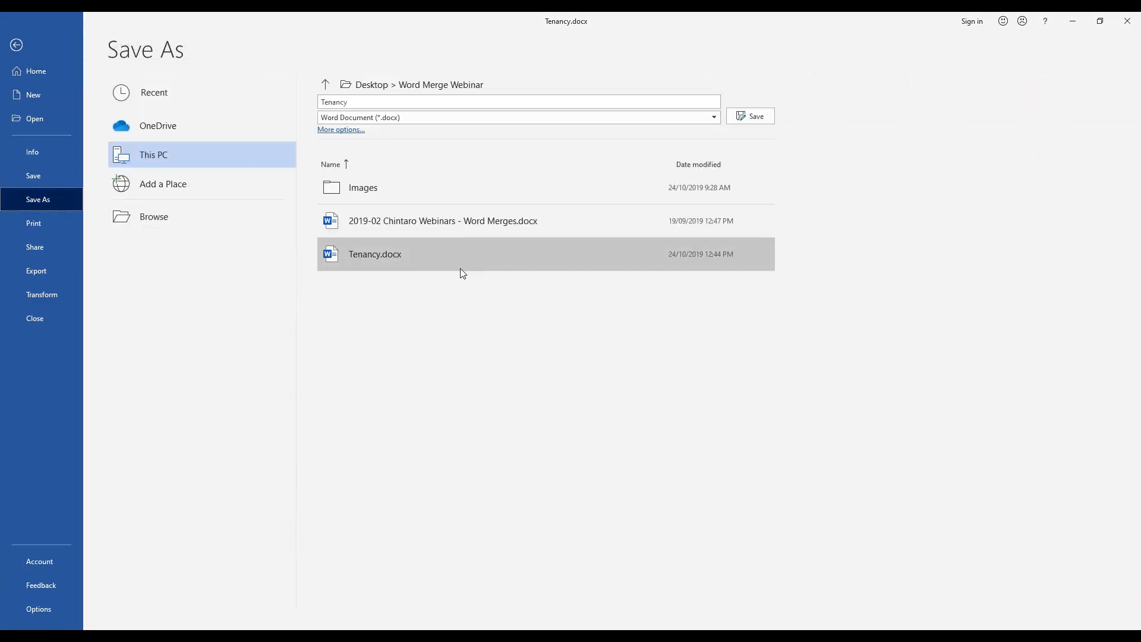
left_click(169, 220)
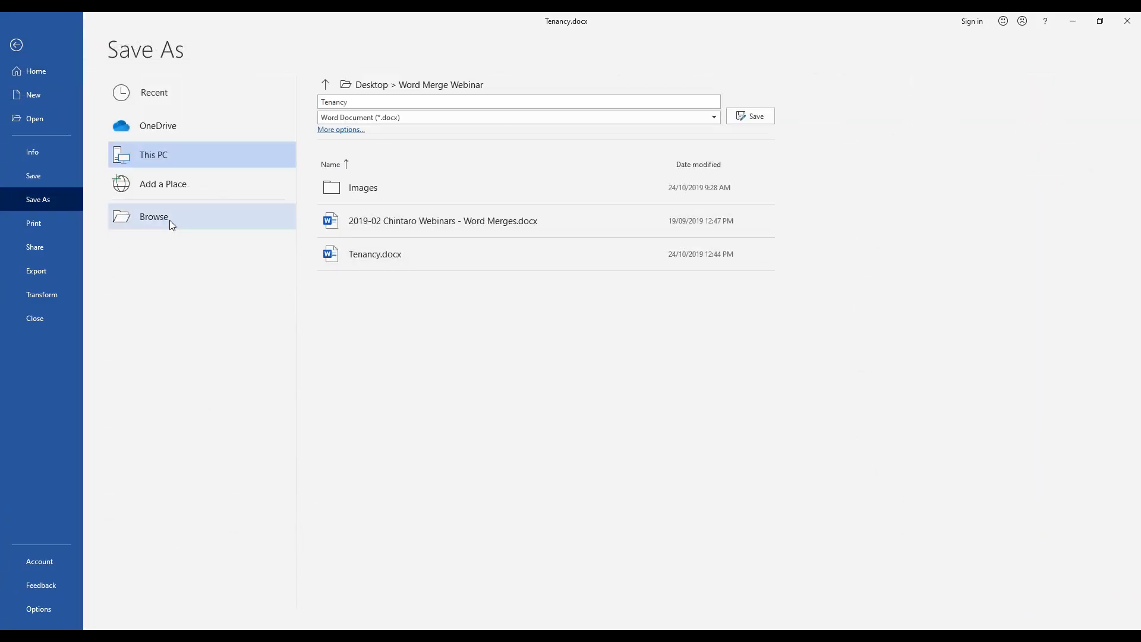
- Navigate to the C:\ChintaroACCESS\Data\Templates folder as the save location
left_click_drag(99, 189, 94, 126)
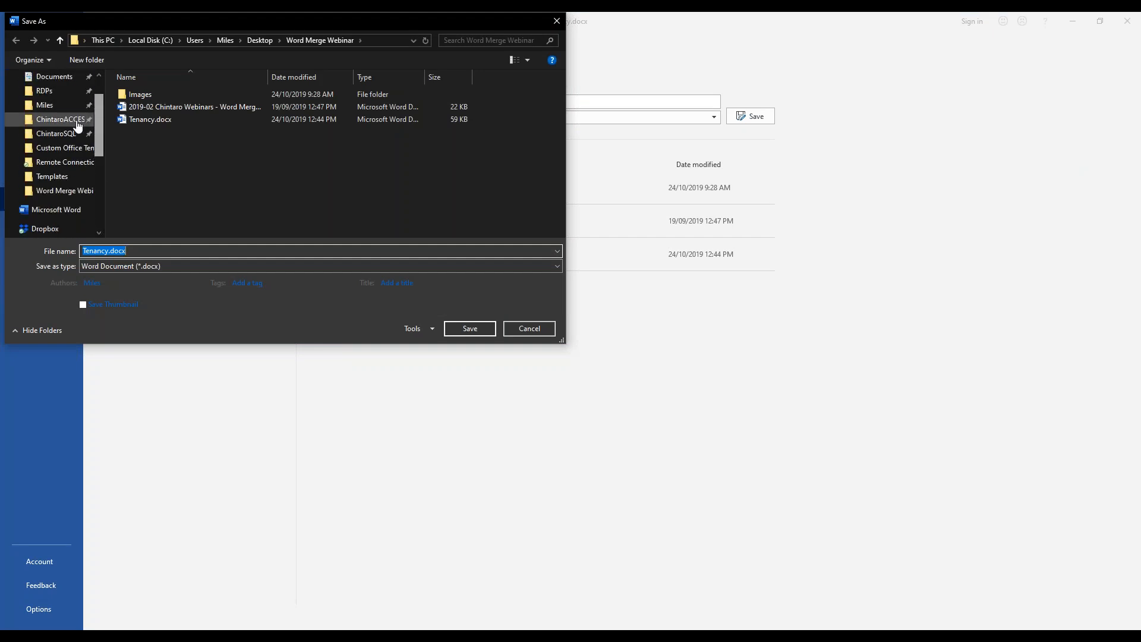
left_click(83, 122)
left_click(143, 94)
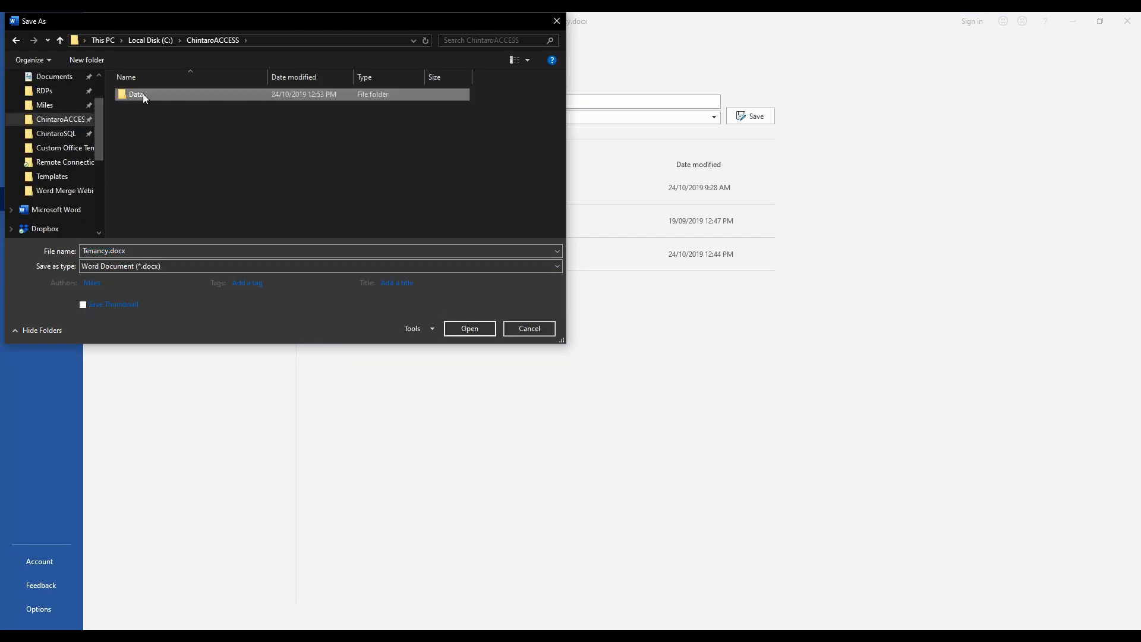
double_click(143, 94)
double_click(141, 152)
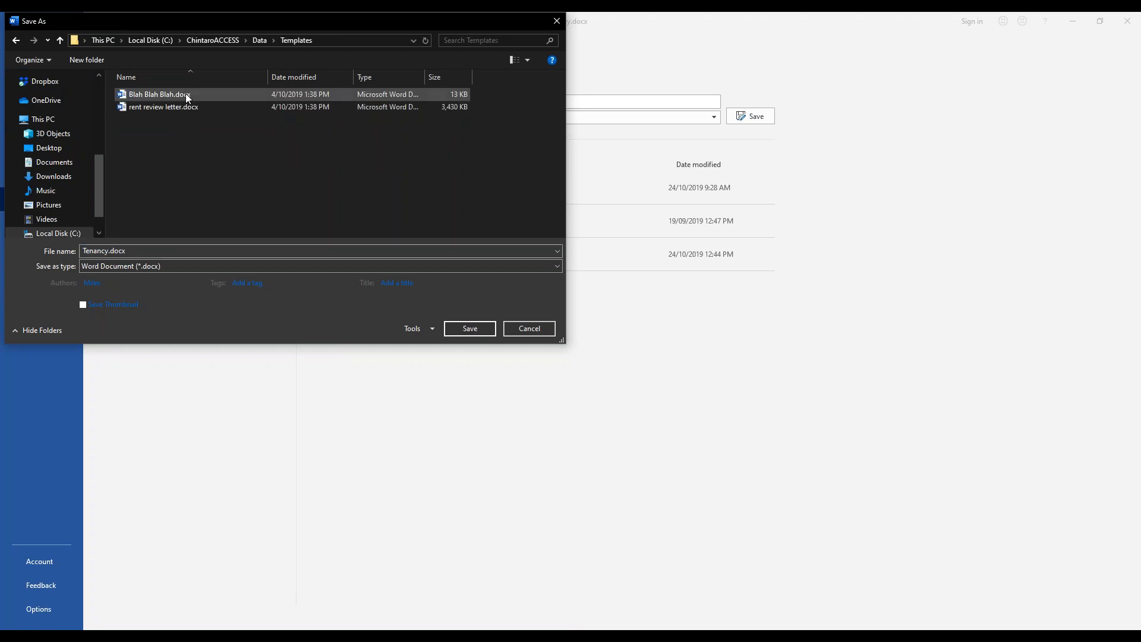
- Set the file type to Word Template (*.dotx) and choose C:\ChintaroACCESS\Data\Templates as the save folder
left_click(556, 266)
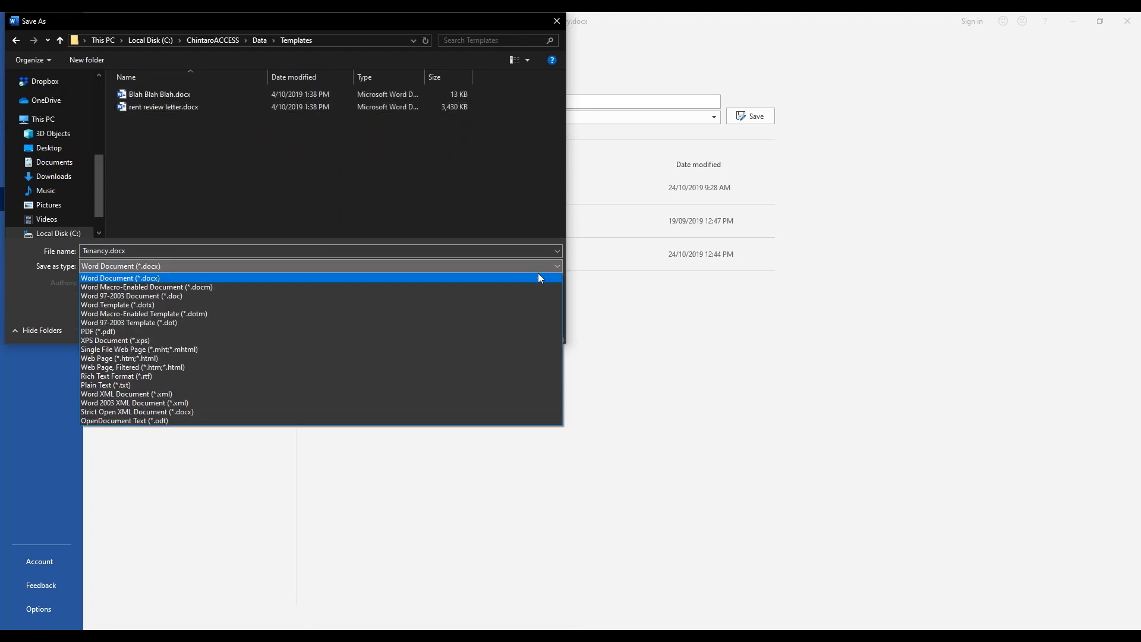
left_click(360, 305)
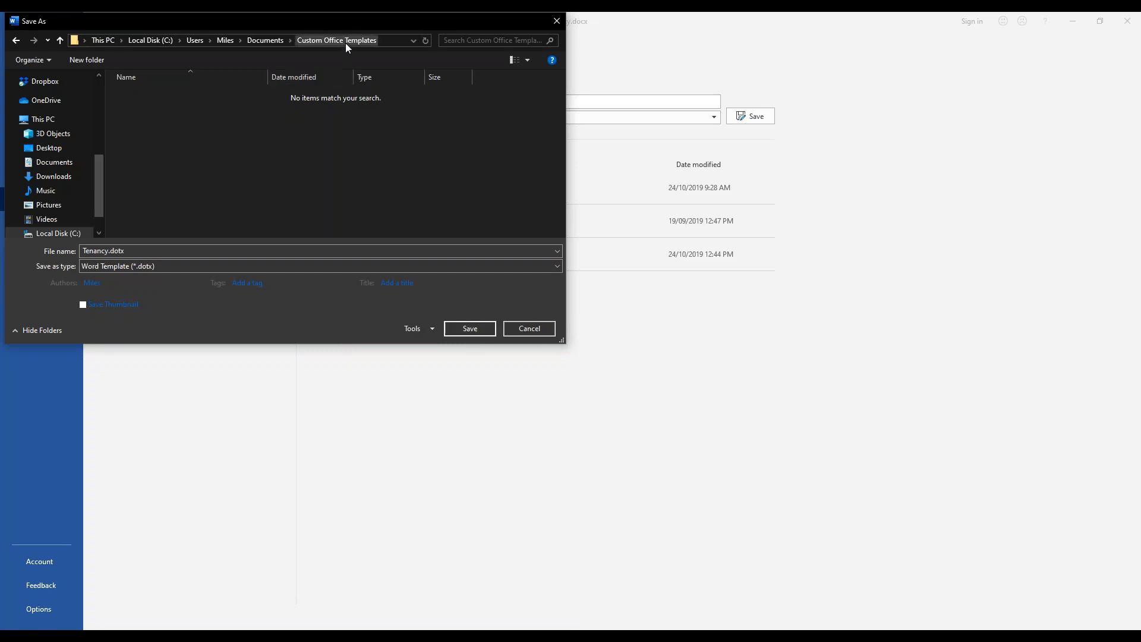
left_click_drag(99, 169, 102, 105)
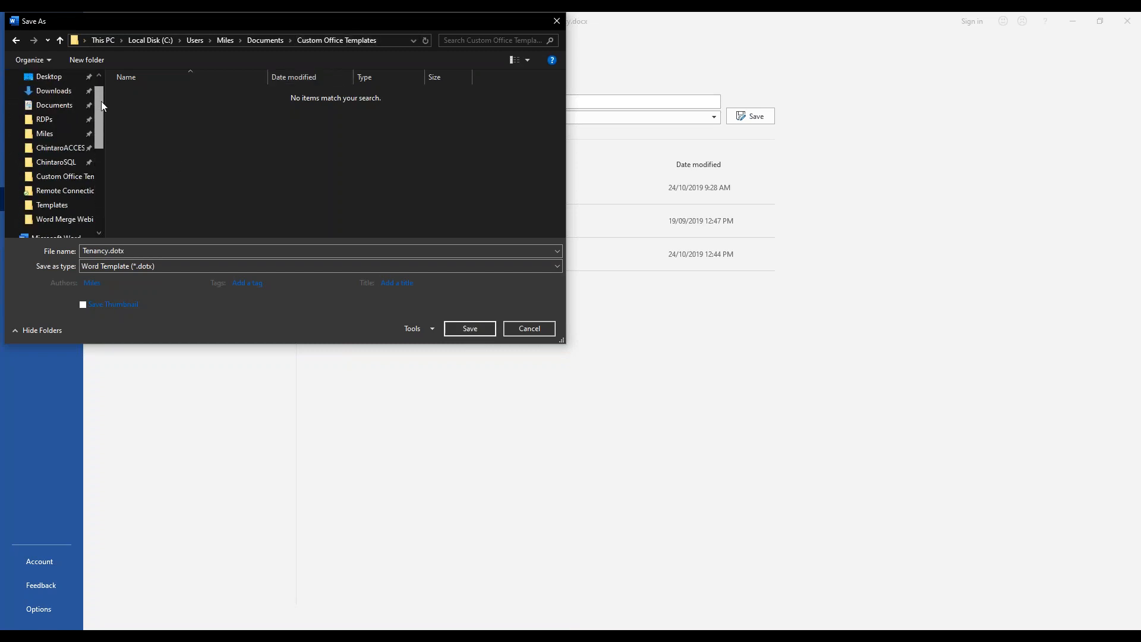
left_click(61, 150)
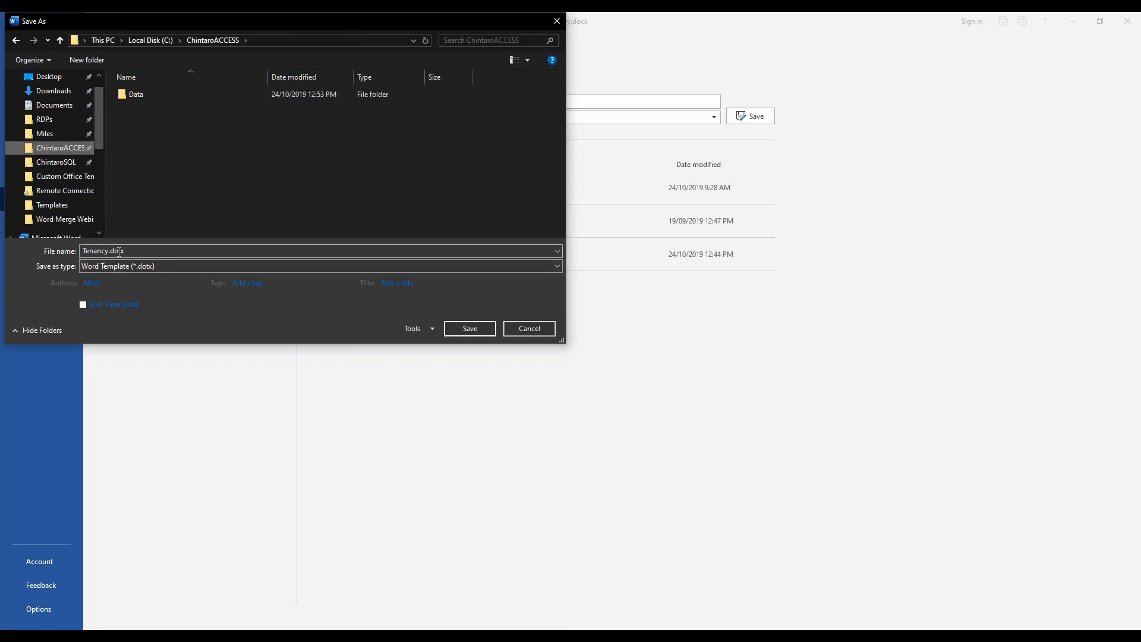
double_click(141, 90)
double_click(151, 155)
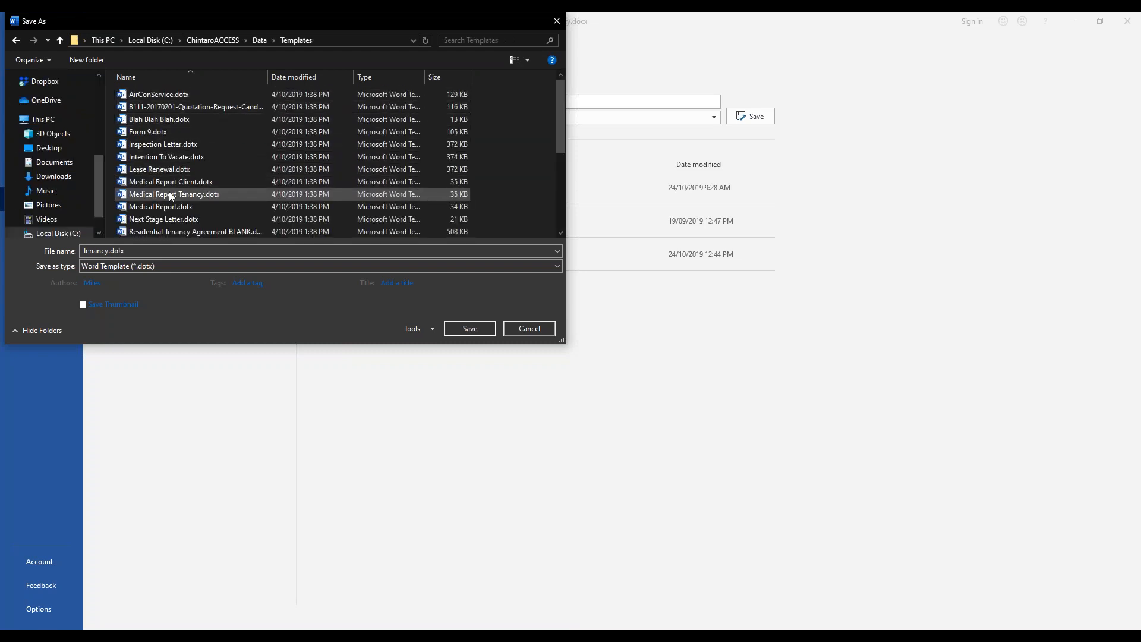
- Name the template Webinar Bond.dotx and save it
double_click(109, 251)
left_click(86, 250)
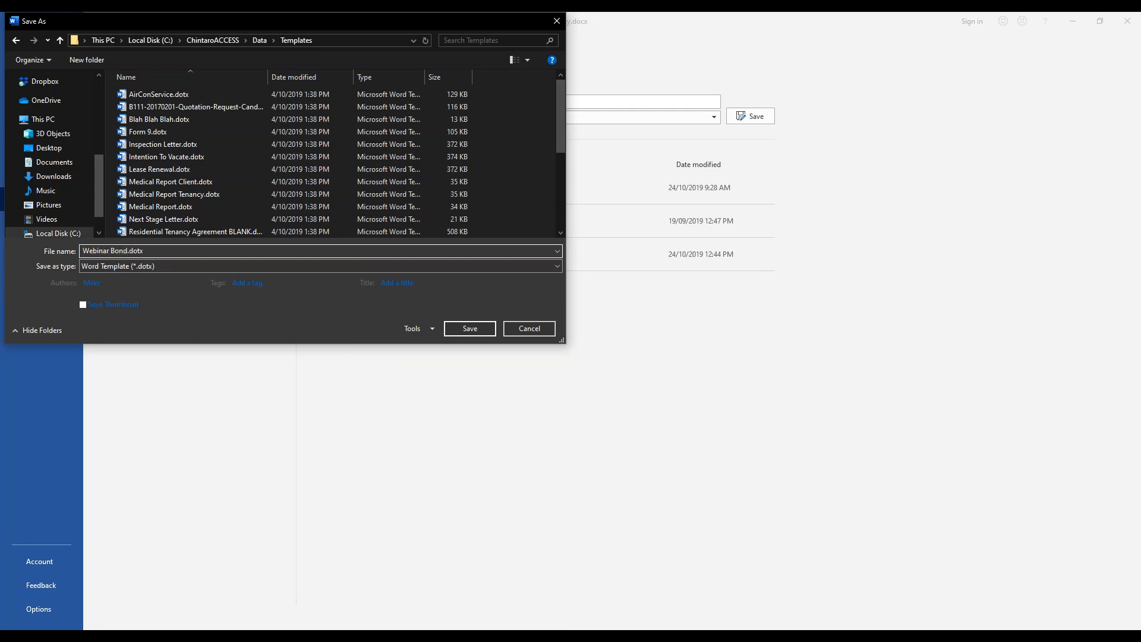
left_click(451, 329)
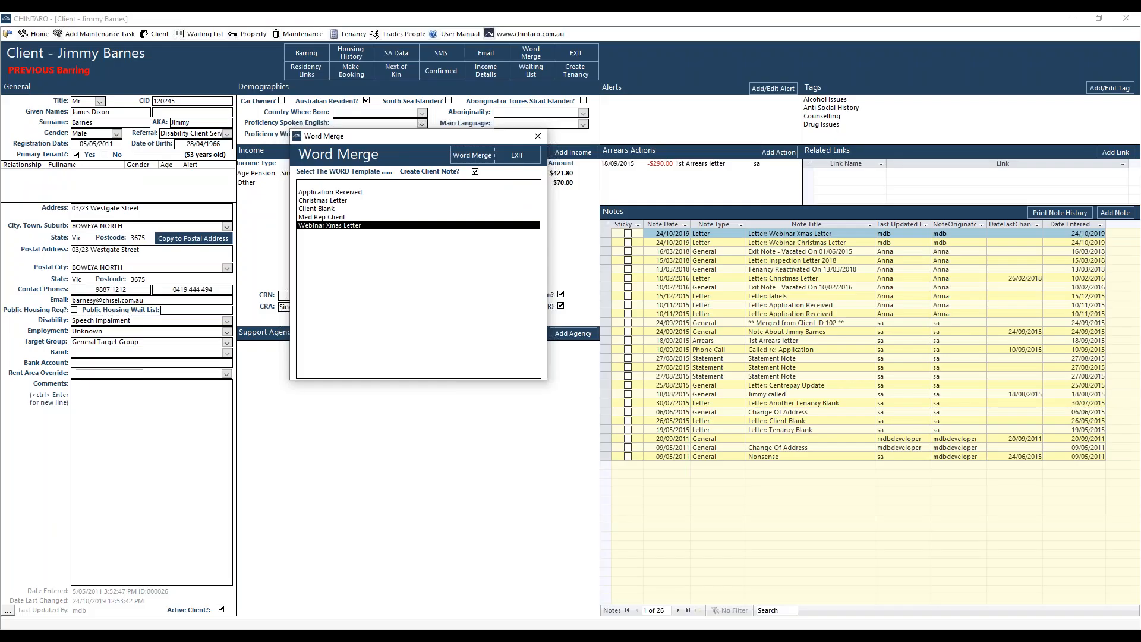
- In Chintaro, close the Word Merge window and client record, and open the Word merge setup for tenancies
left_click(518, 156)
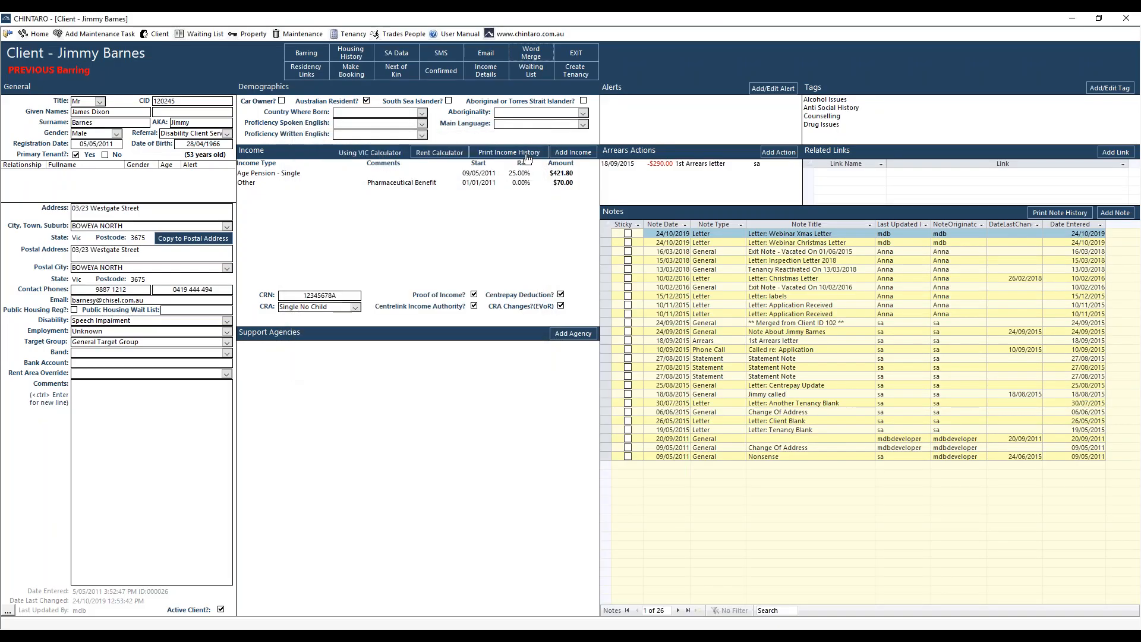
left_click(590, 55)
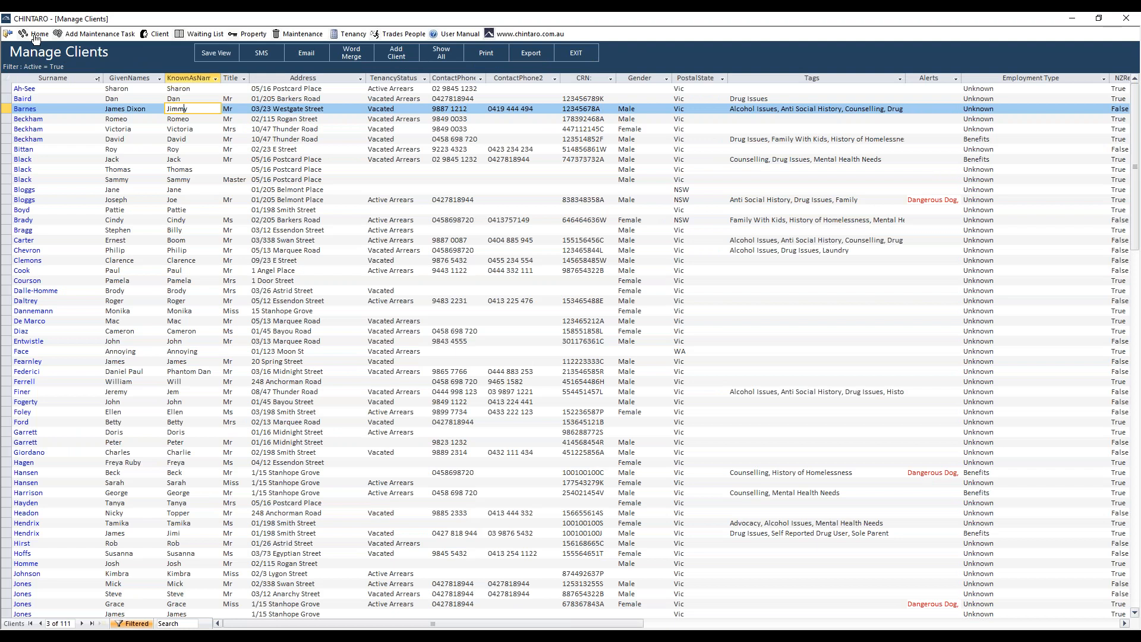
left_click(35, 36)
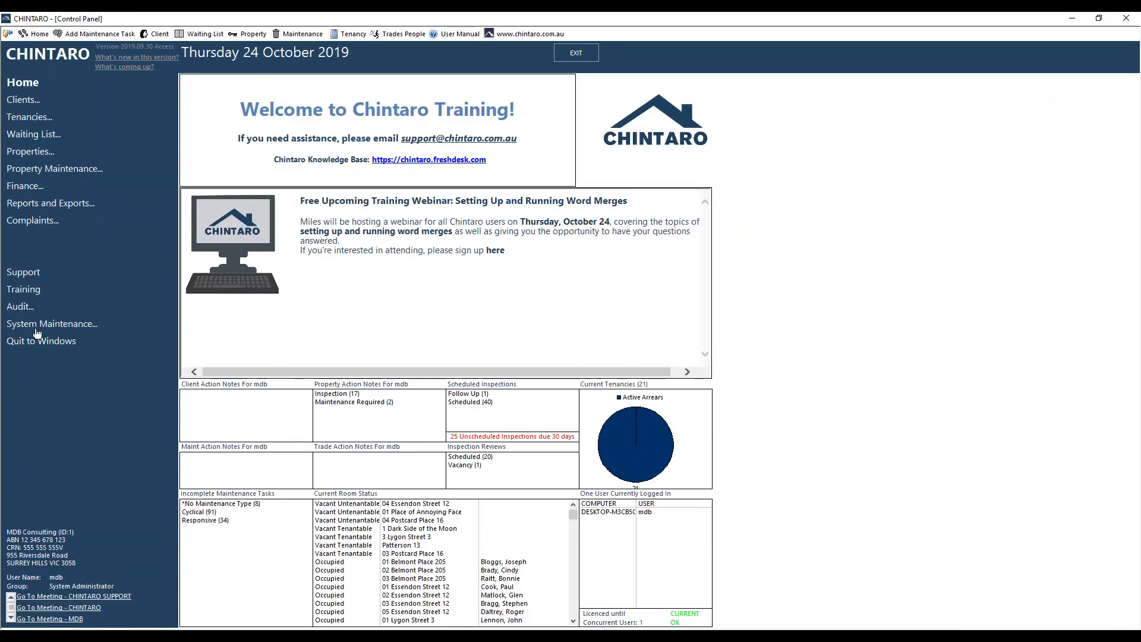
left_click(36, 328)
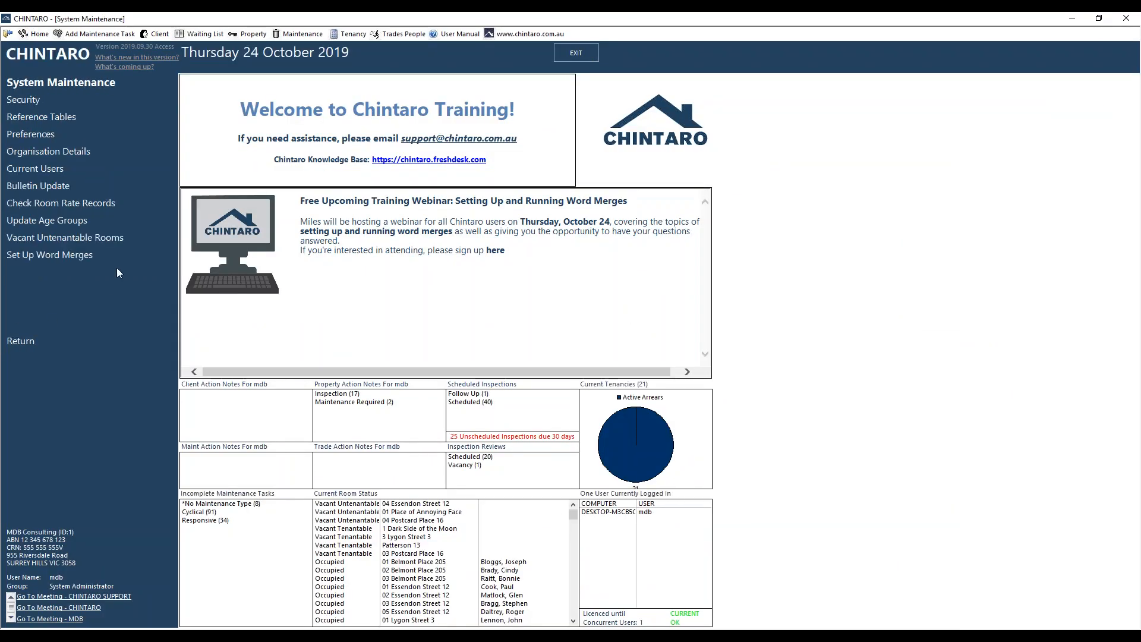
left_click(89, 256)
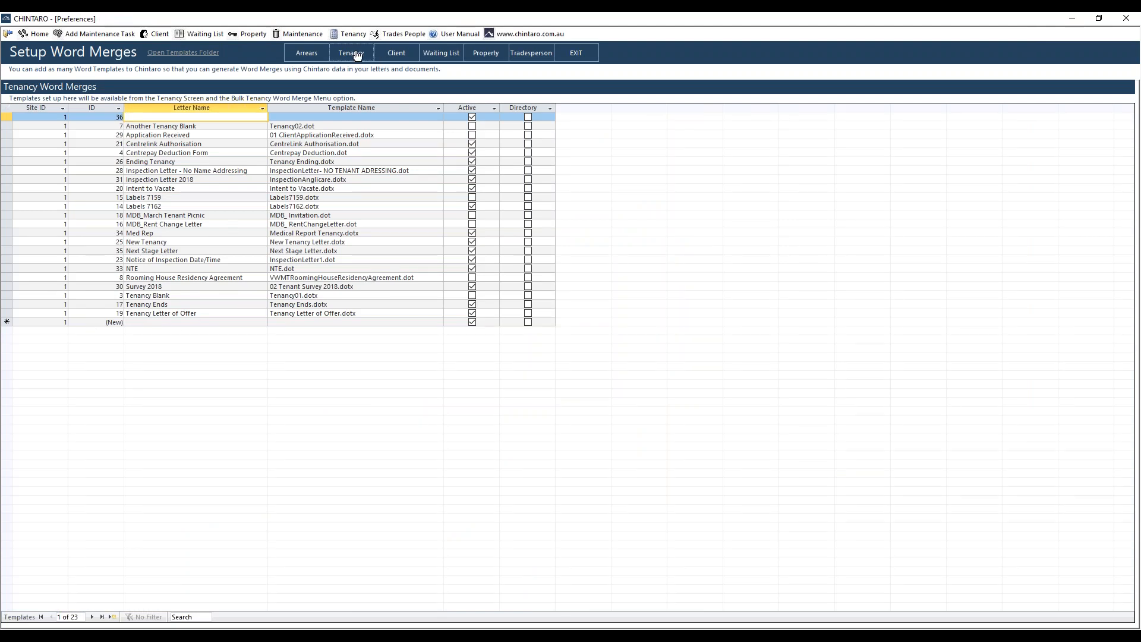
- Add a tenancy Word merge with the letter name Webinar Bond and the template Webinar Bond.dotx
left_click(234, 320)
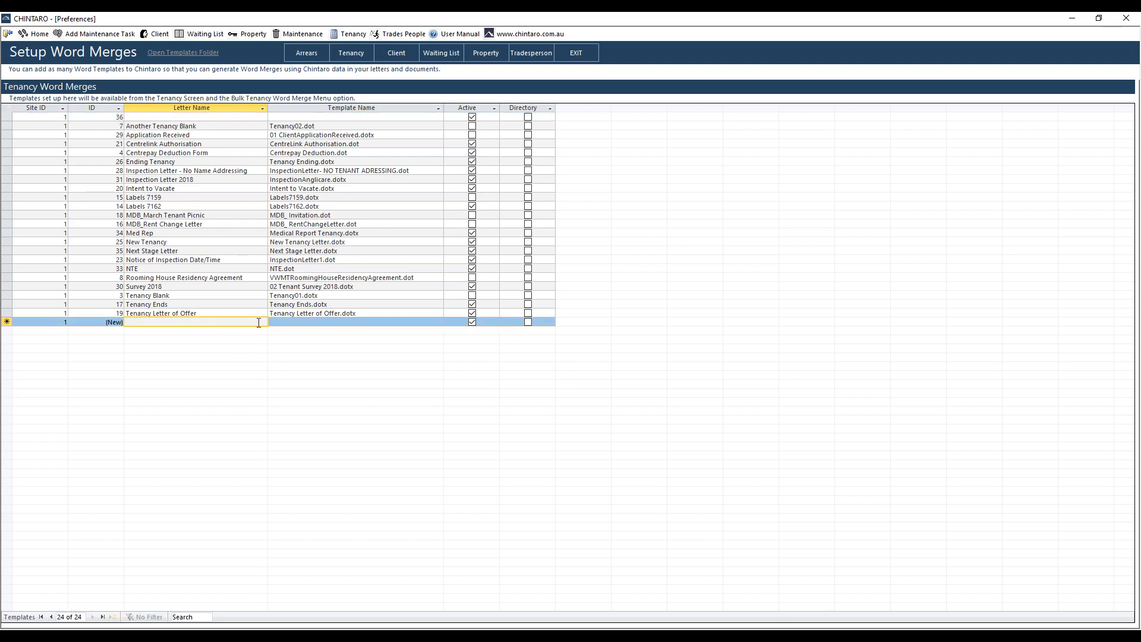
type("Webi")
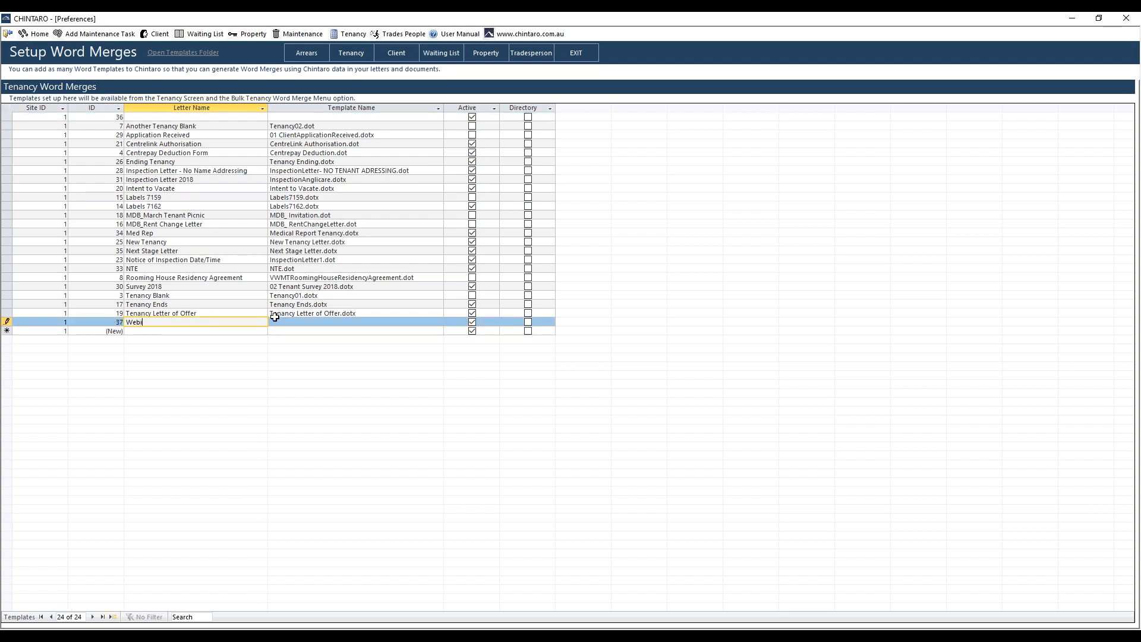
type("nar Bond")
key("Tab")
left_click(438, 322)
left_click_drag(435, 347, 438, 414)
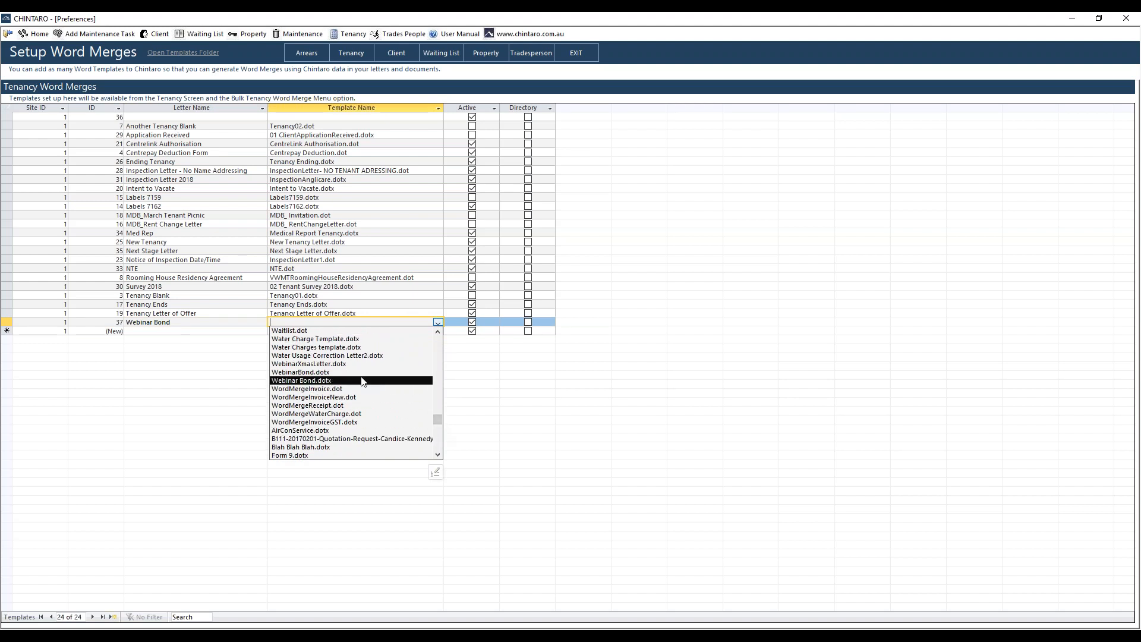
left_click(362, 381)
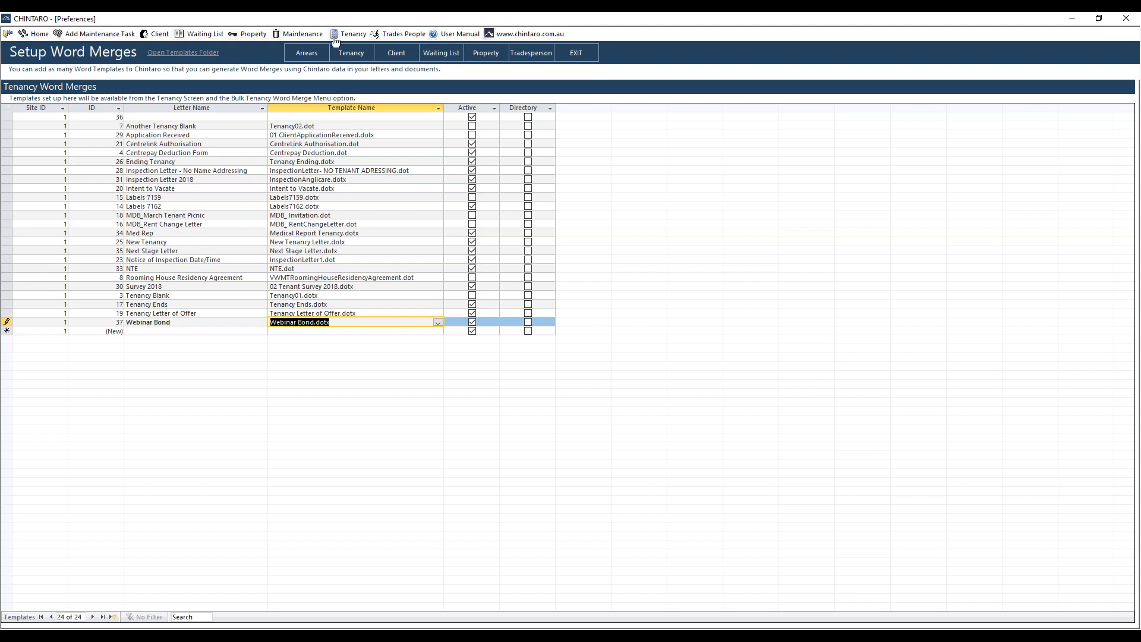
- Look through the template files available for the Webinar Bond entry, keeping Webinar Bond.dotx selected
left_click(438, 323)
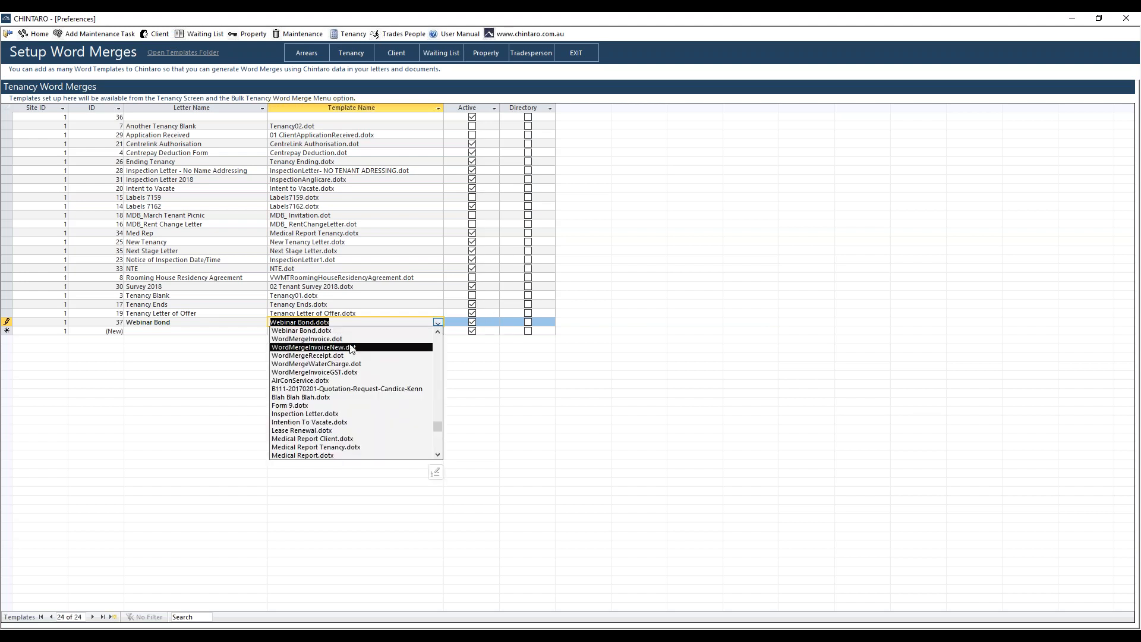
scroll(348, 351, "up", 3)
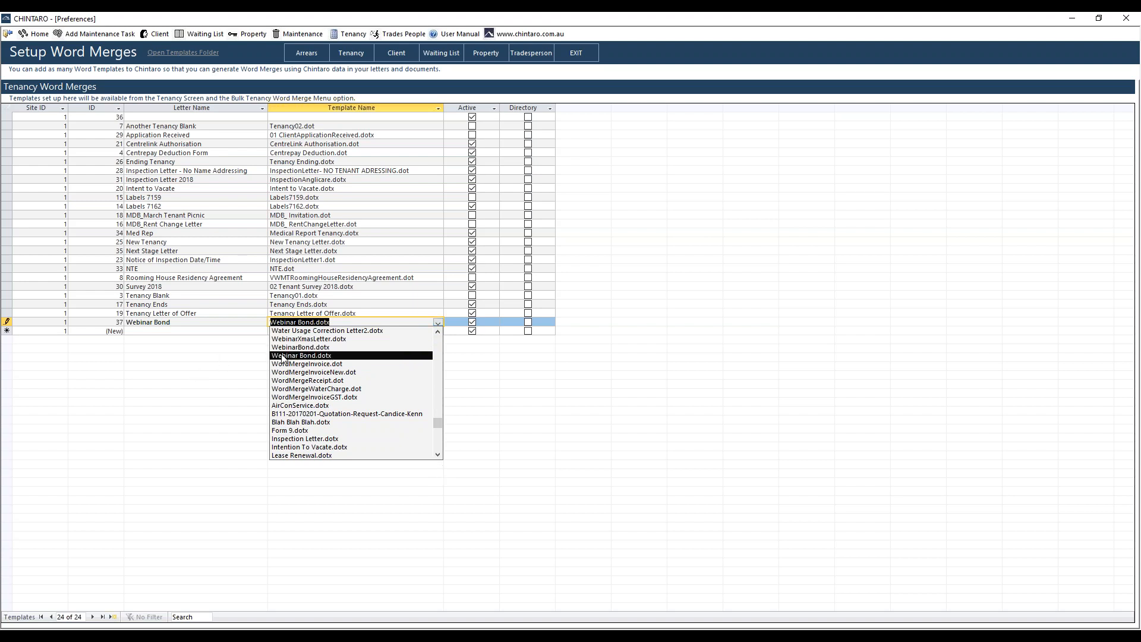
left_click(295, 356)
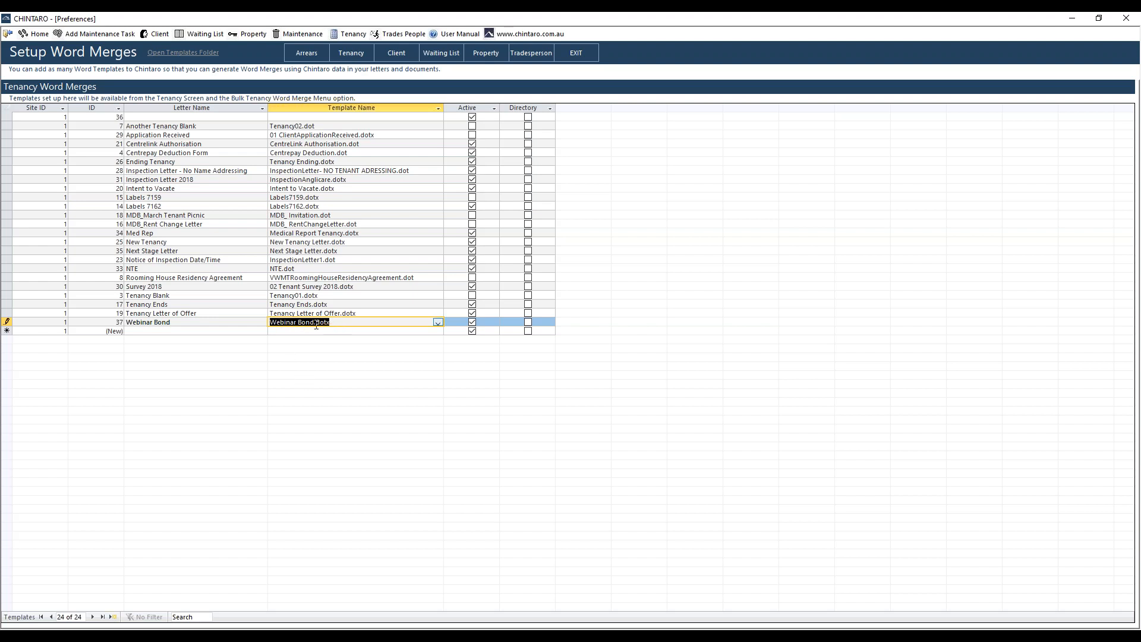
left_click(438, 322)
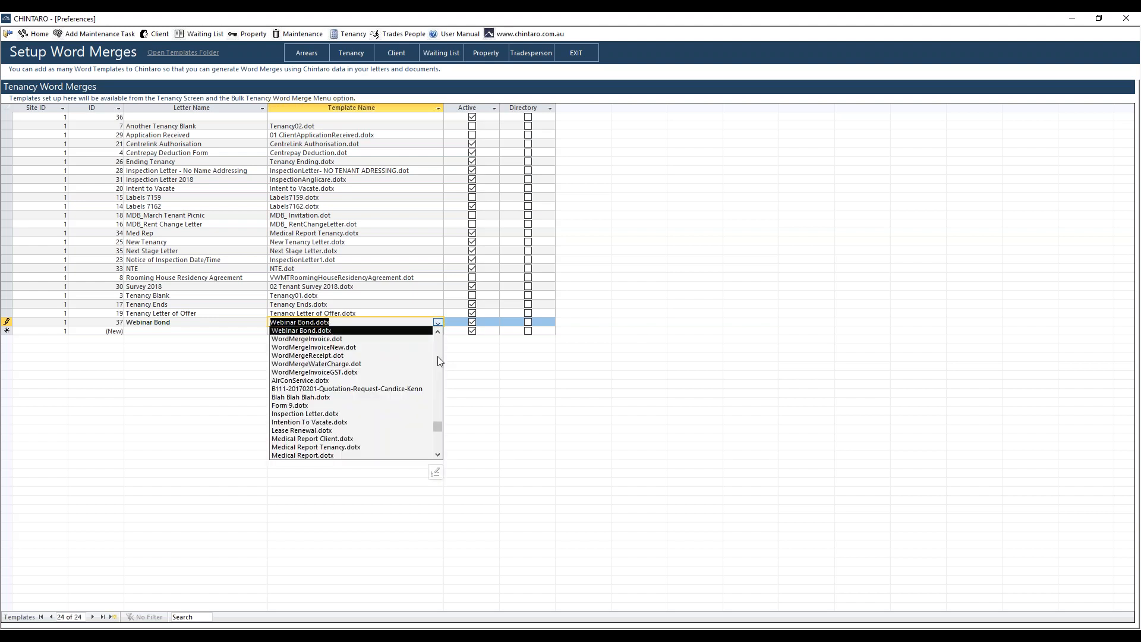
left_click_drag(439, 431, 440, 381)
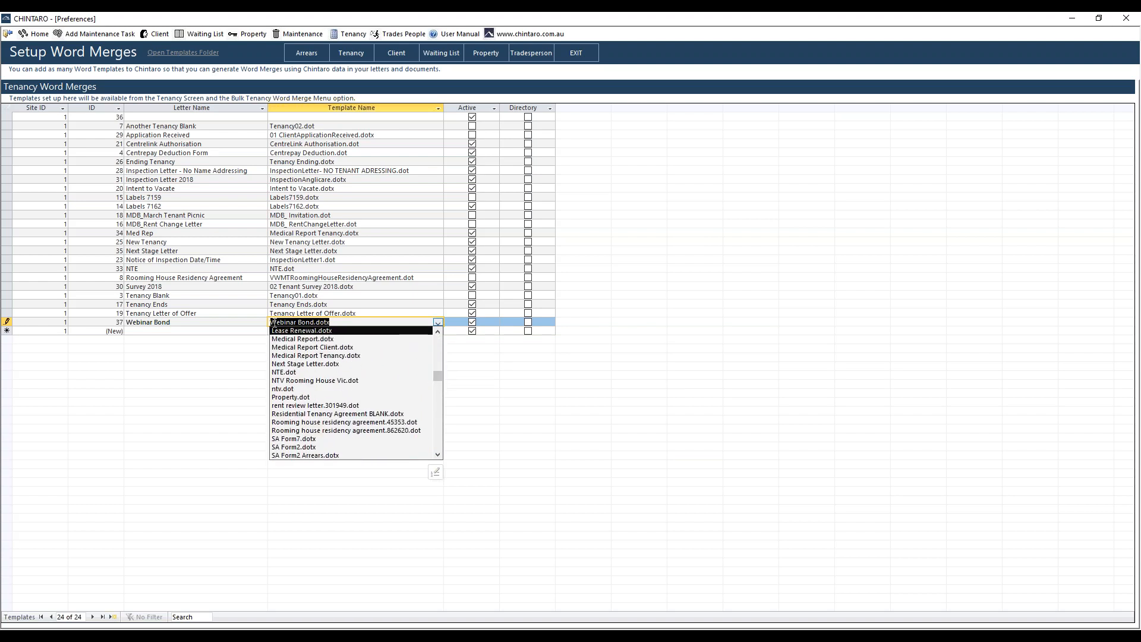
left_click(343, 323)
left_click(438, 323)
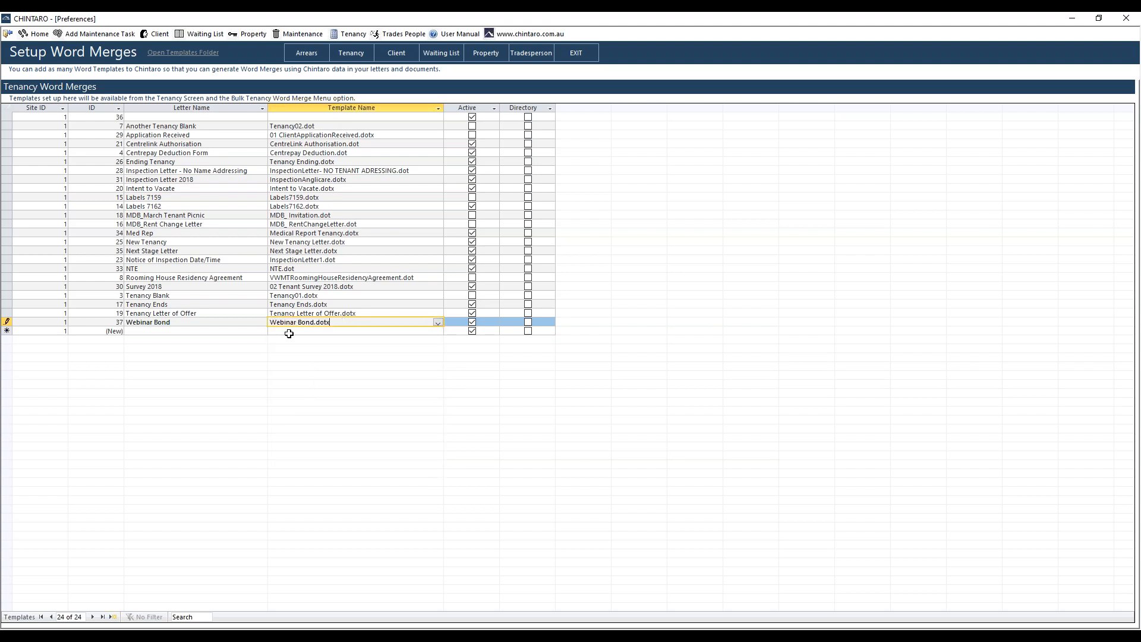
- Close the Word merge setup and open the first tenancy record in the Manage Tenancies list
left_click(584, 59)
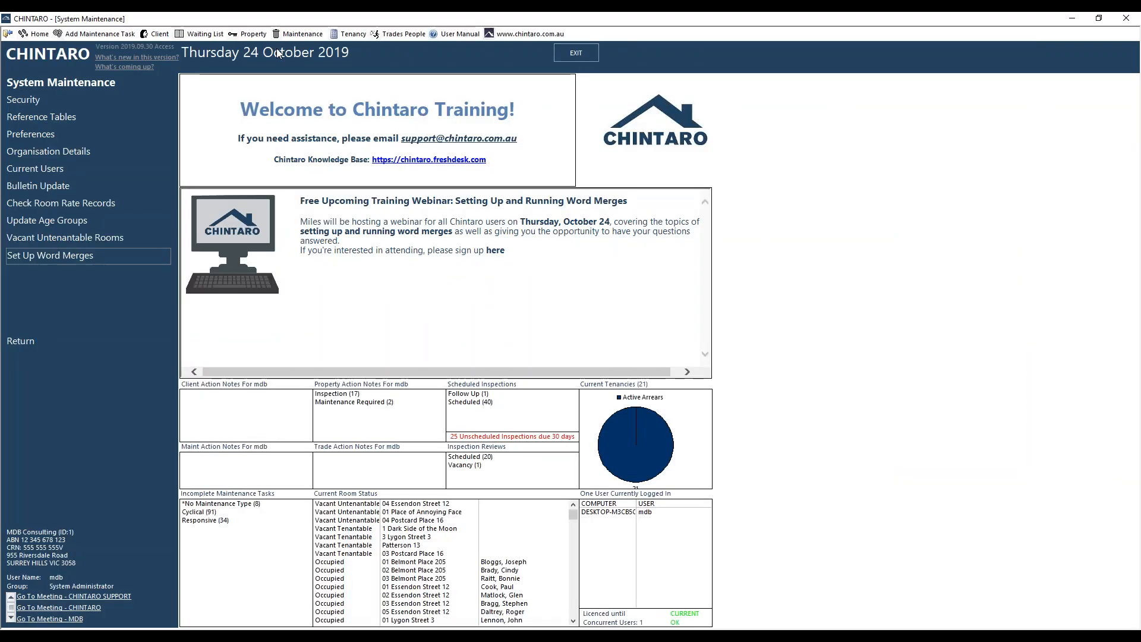
left_click(345, 34)
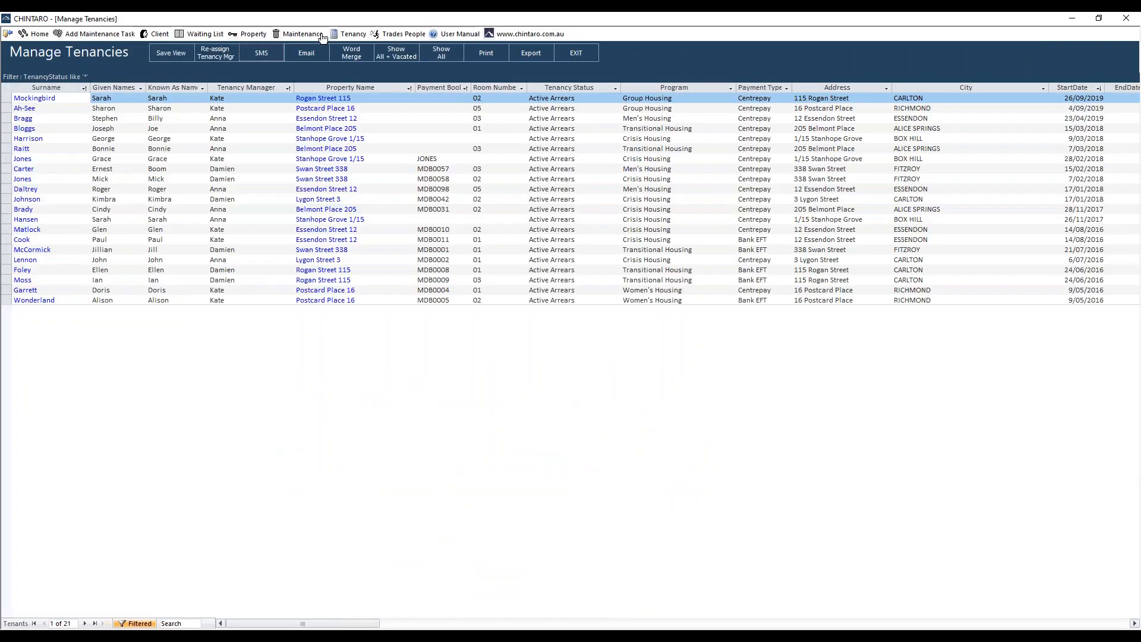
left_click(101, 98)
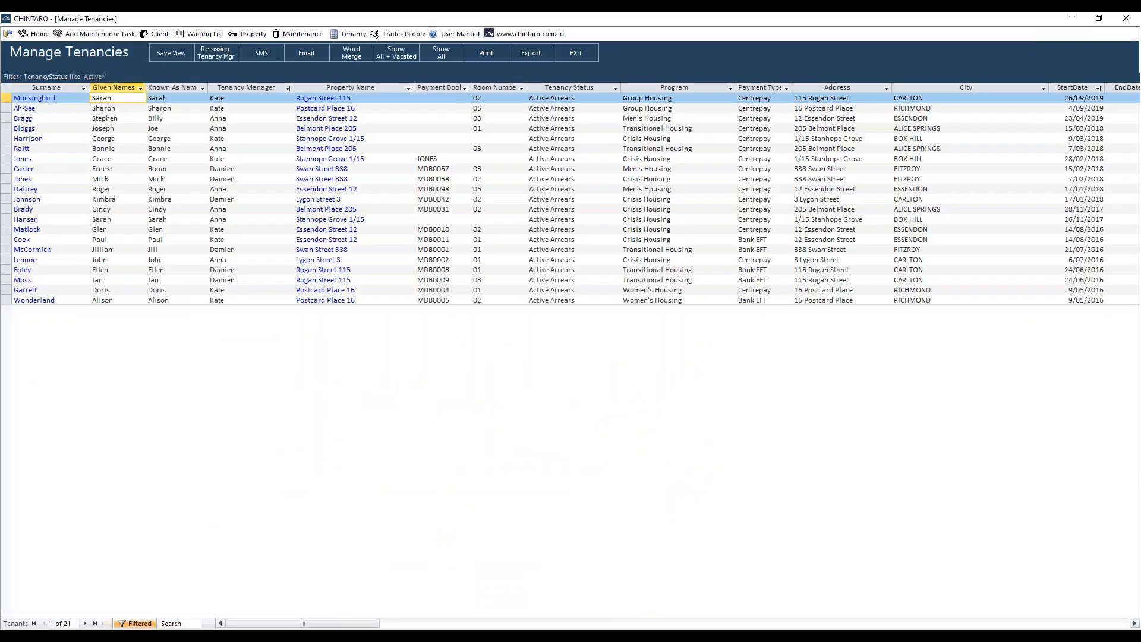
double_click(98, 97)
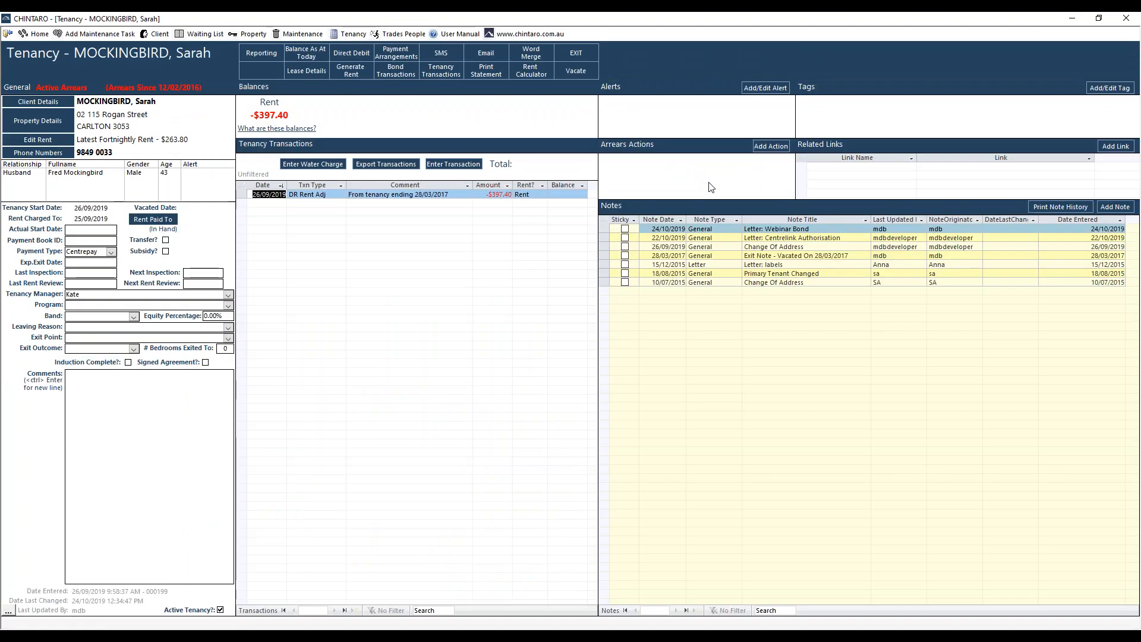
- Show the tenancy's bond transactions and try to run the Webinar Bond tenancy Word merge with client note creation enabled
left_click(402, 74)
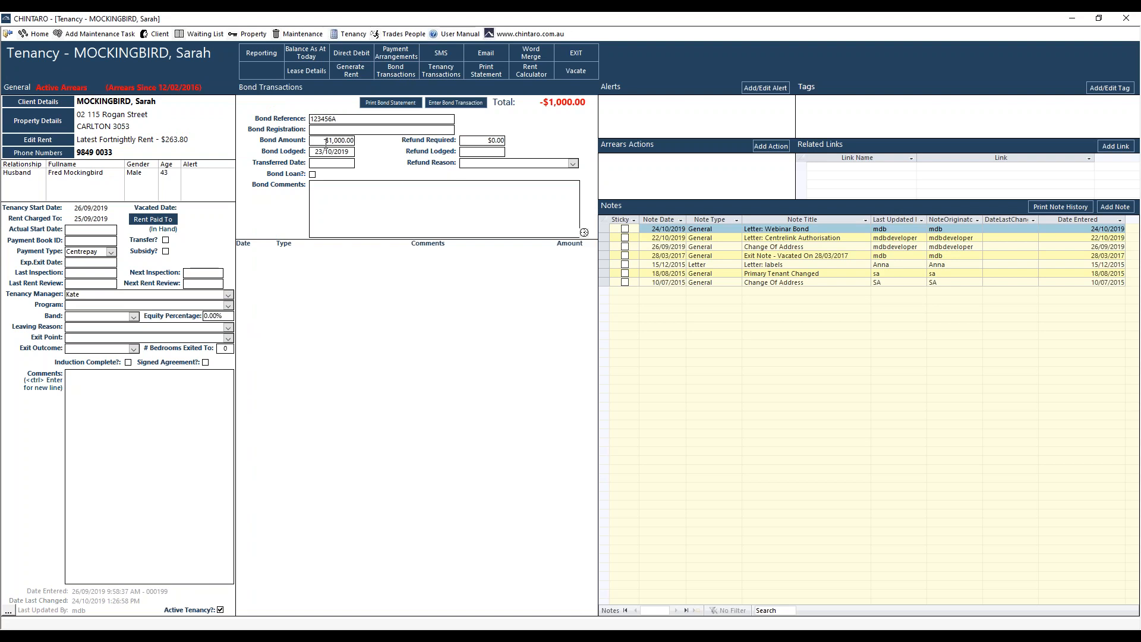
left_click(537, 60)
left_click_drag(559, 98, 492, 160)
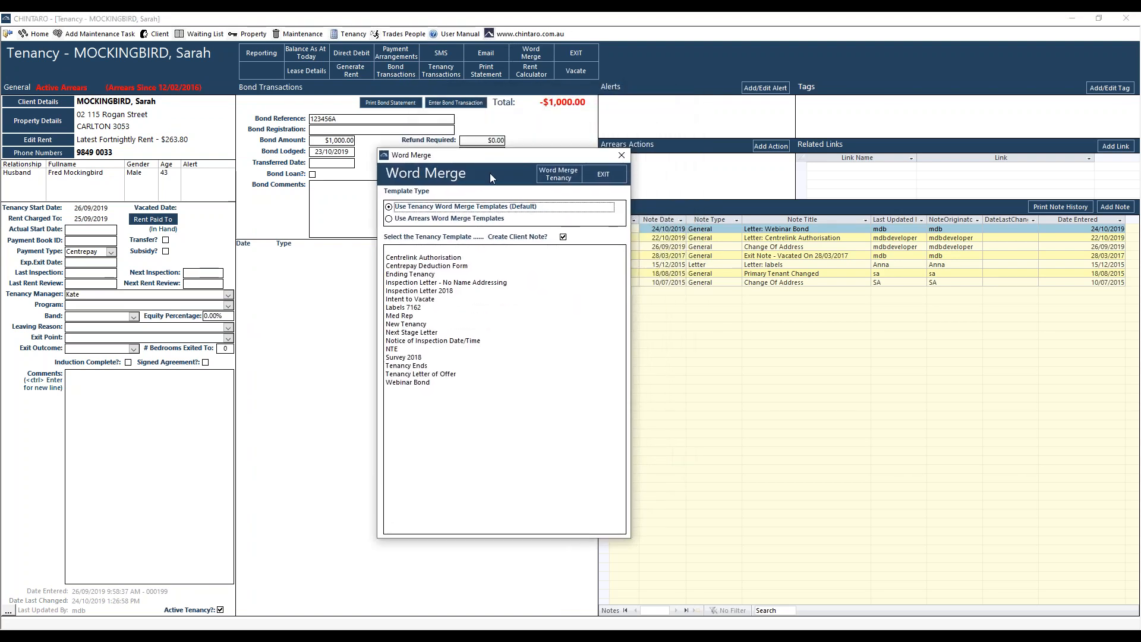
left_click(425, 384)
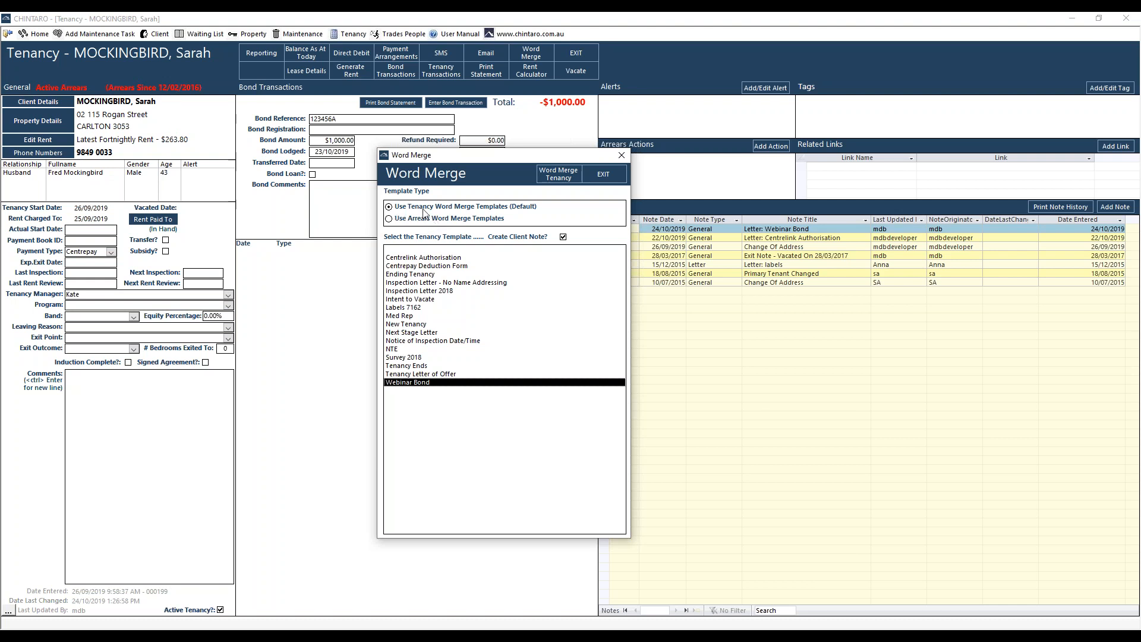
left_click(558, 179)
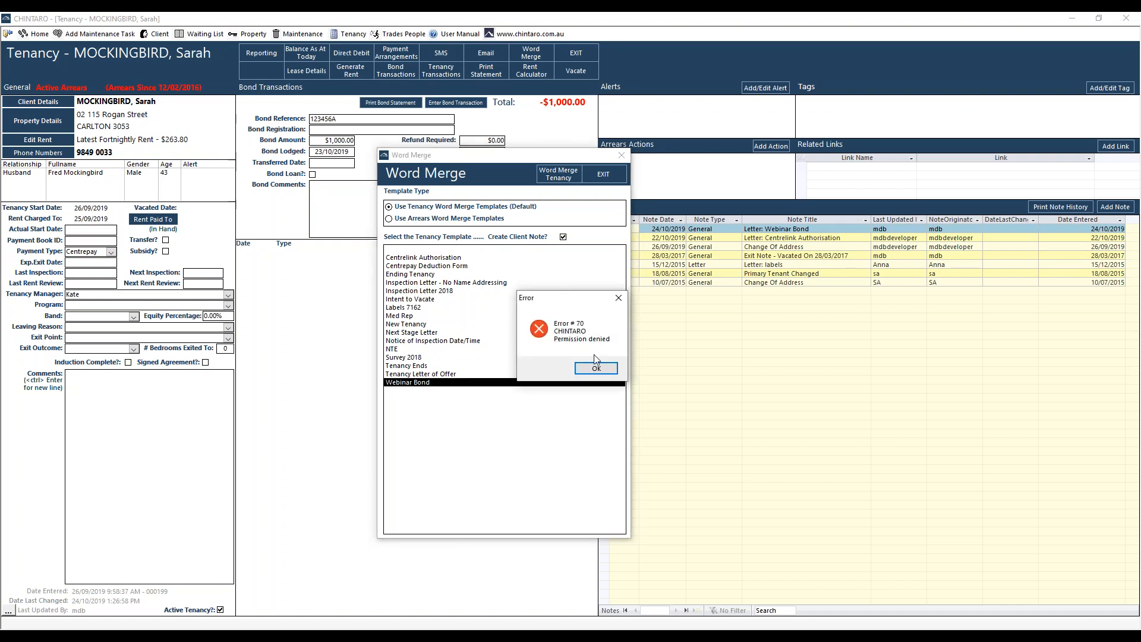
- Close the open Webinar Bond.dotx template in Word and dismiss the error message in Chintaro
left_click(482, 636)
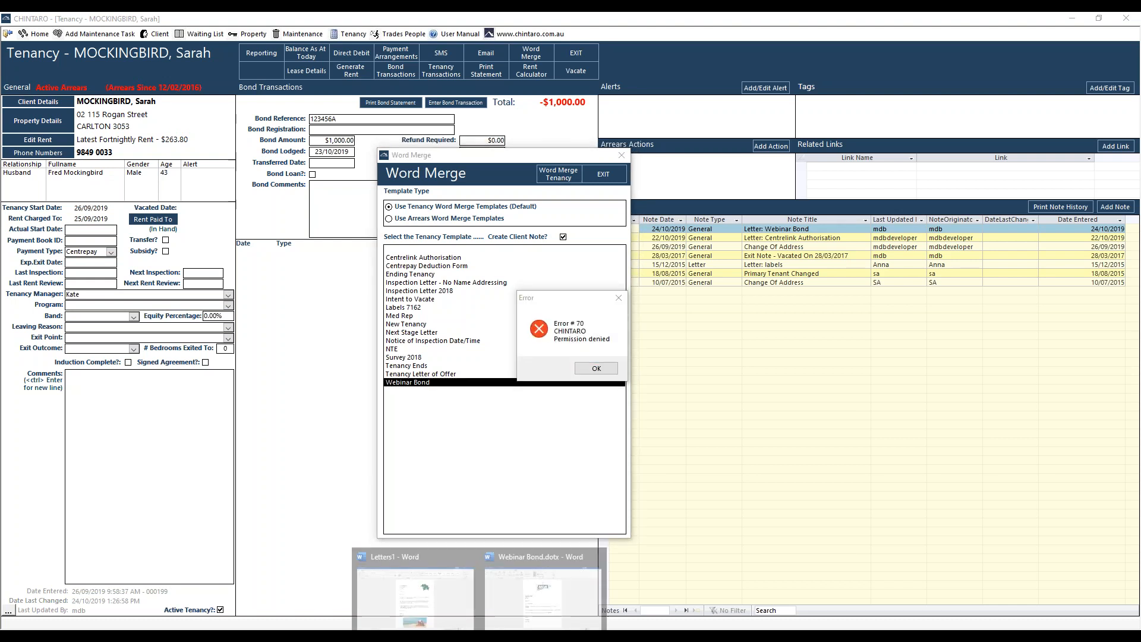
left_click(542, 594)
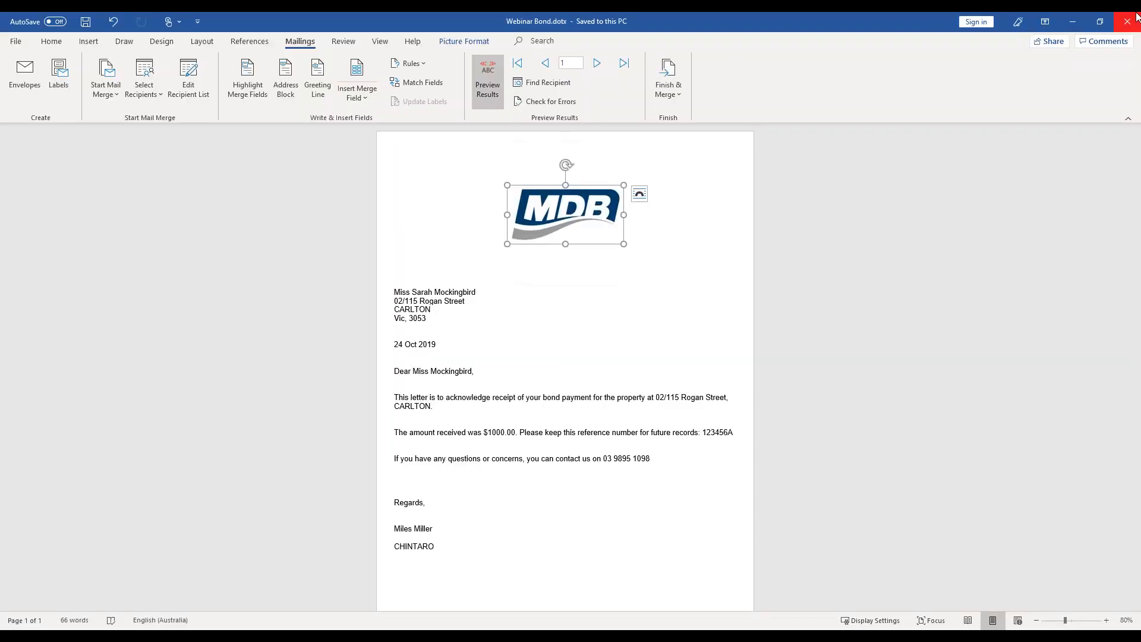
key("alt+Tab")
left_click(594, 369)
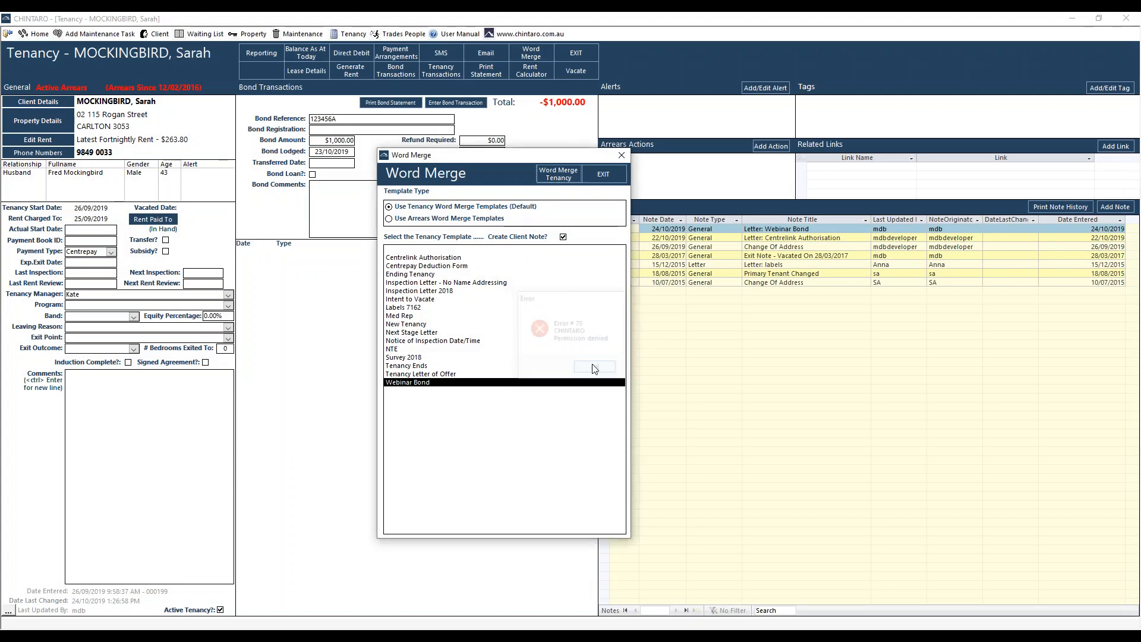
- Run the Webinar Bond merge for the tenancy again and bring up the merged form letter in Word
left_click(563, 179)
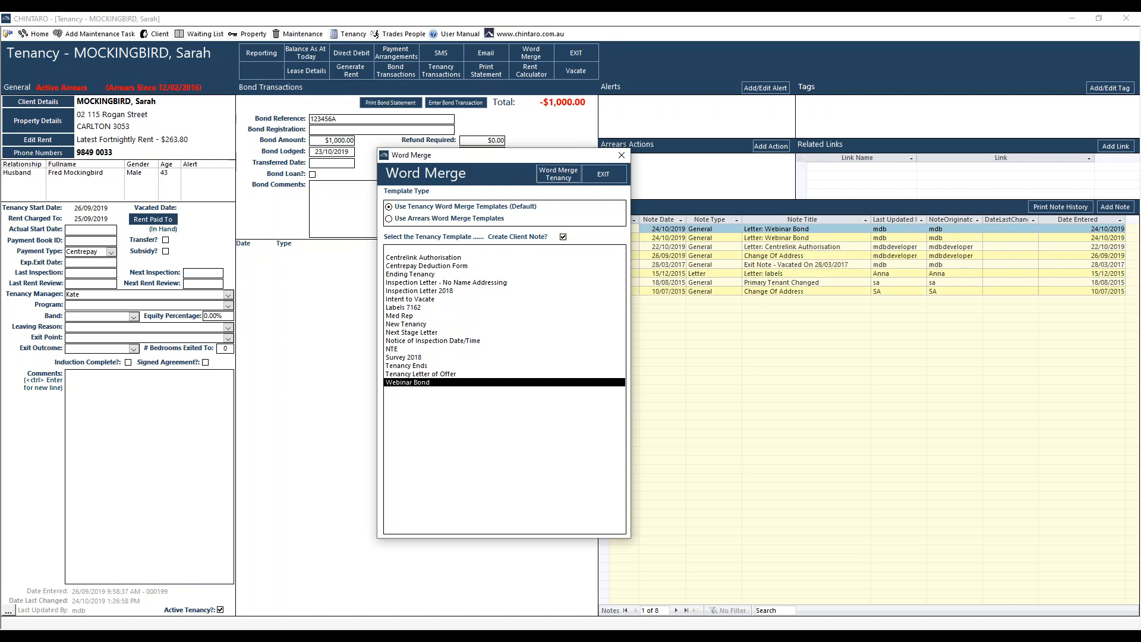
left_click(480, 638)
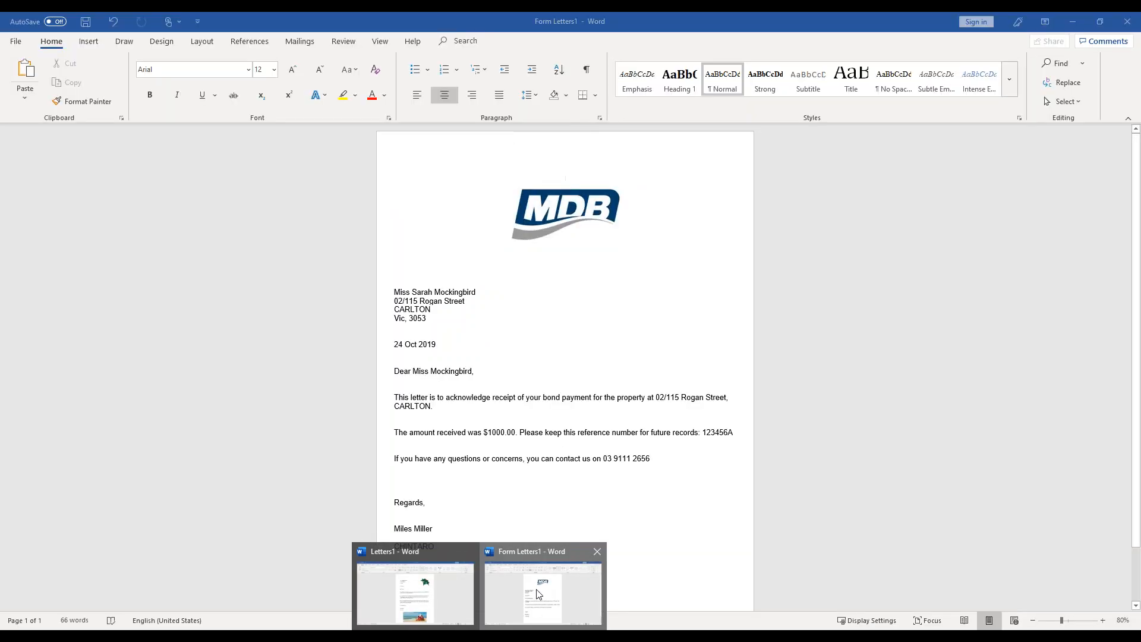
left_click(539, 594)
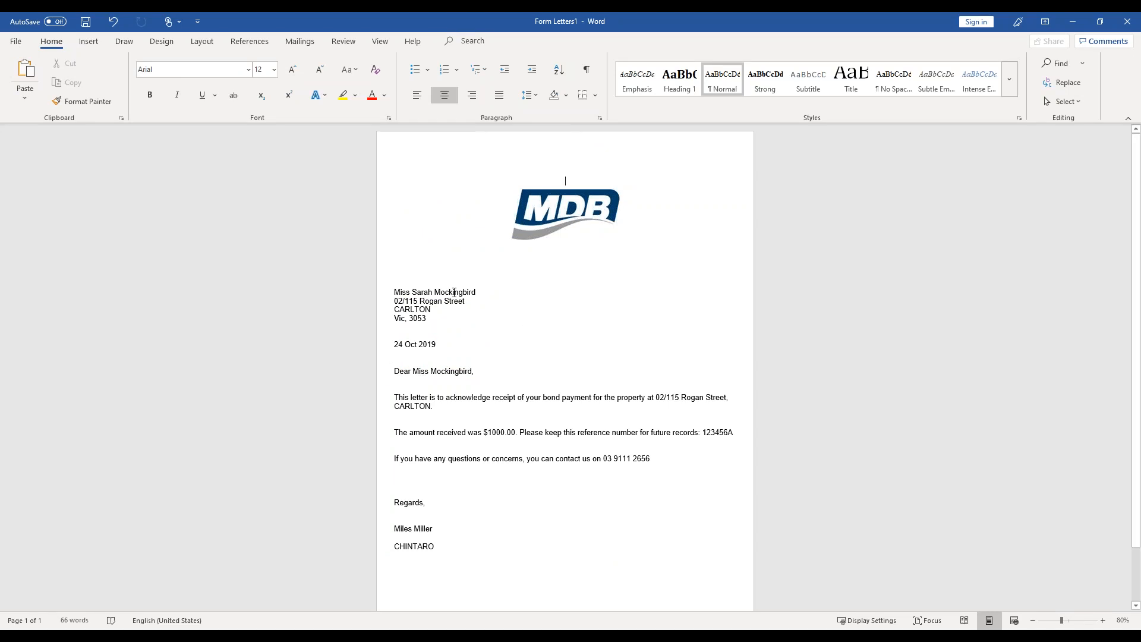
- Minimise the merged letter and close Chintaro's Word Merge window
left_click(1074, 20)
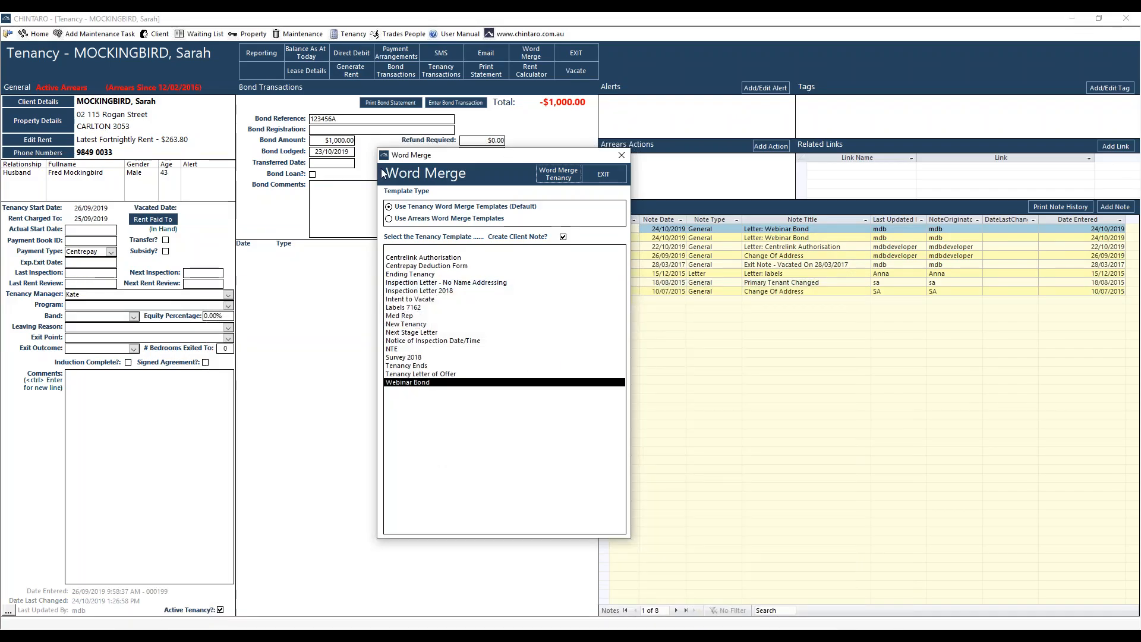
left_click(621, 157)
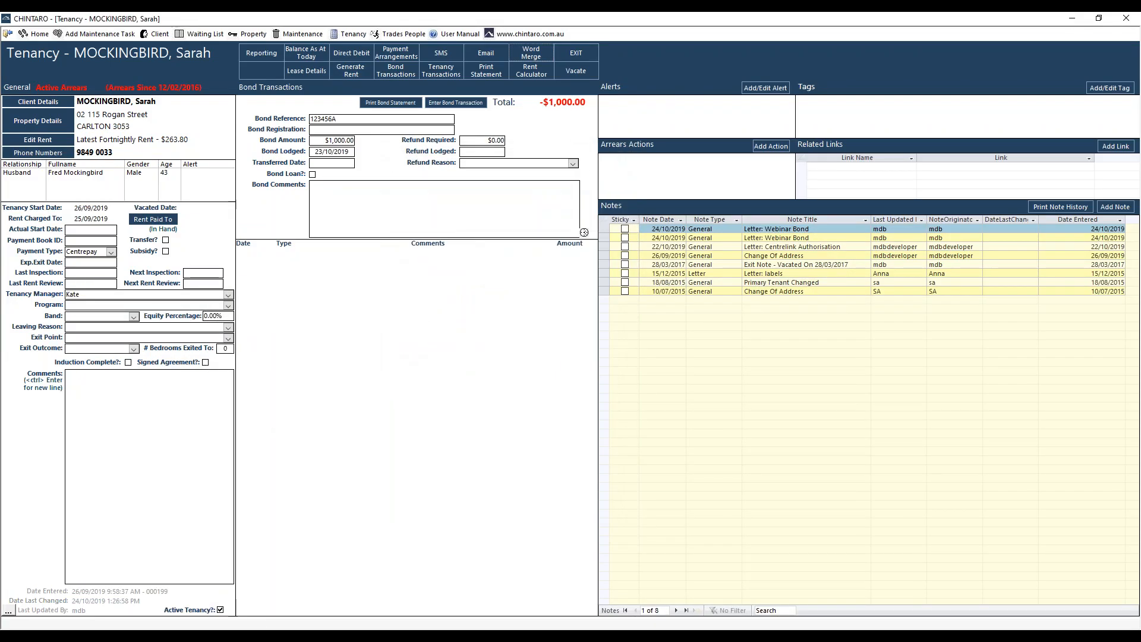
left_click(392, 639)
left_click(425, 589)
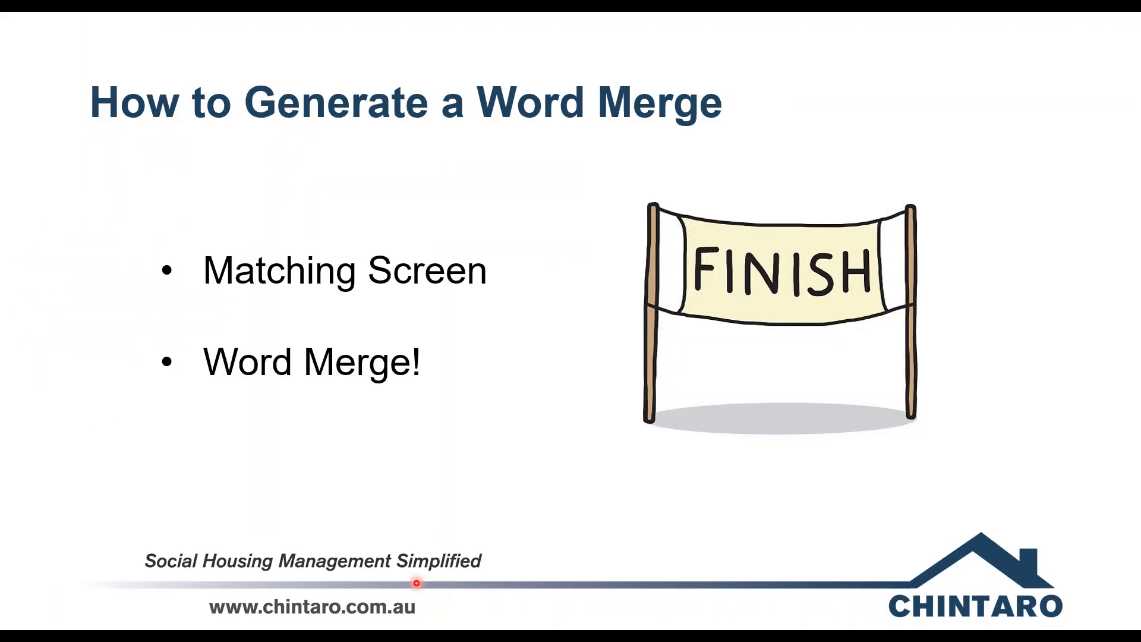
key("Right")
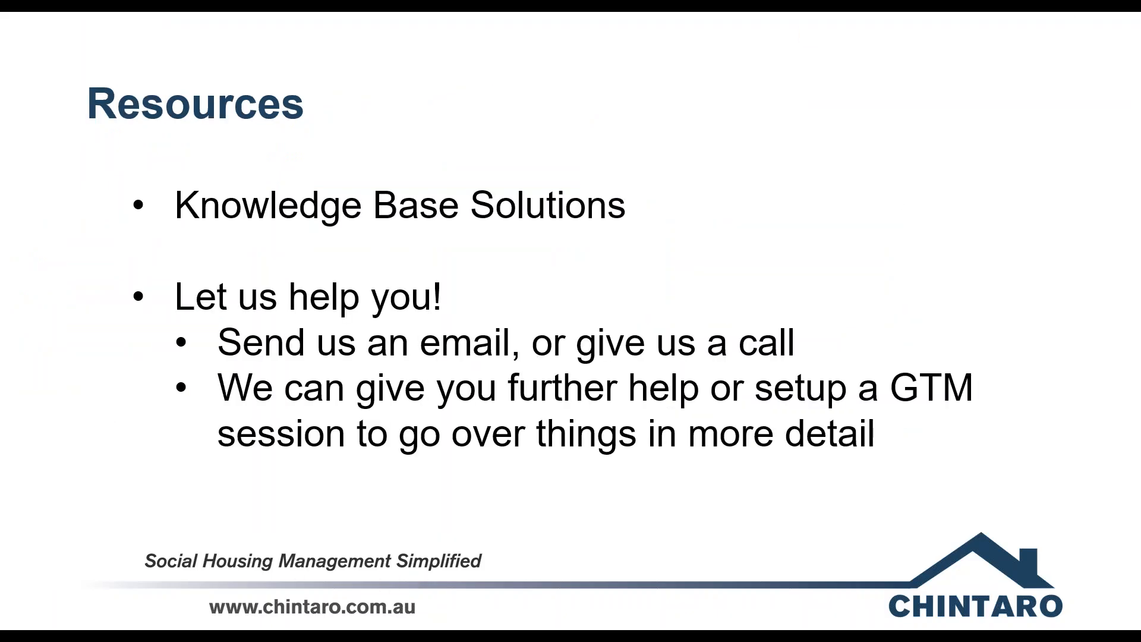